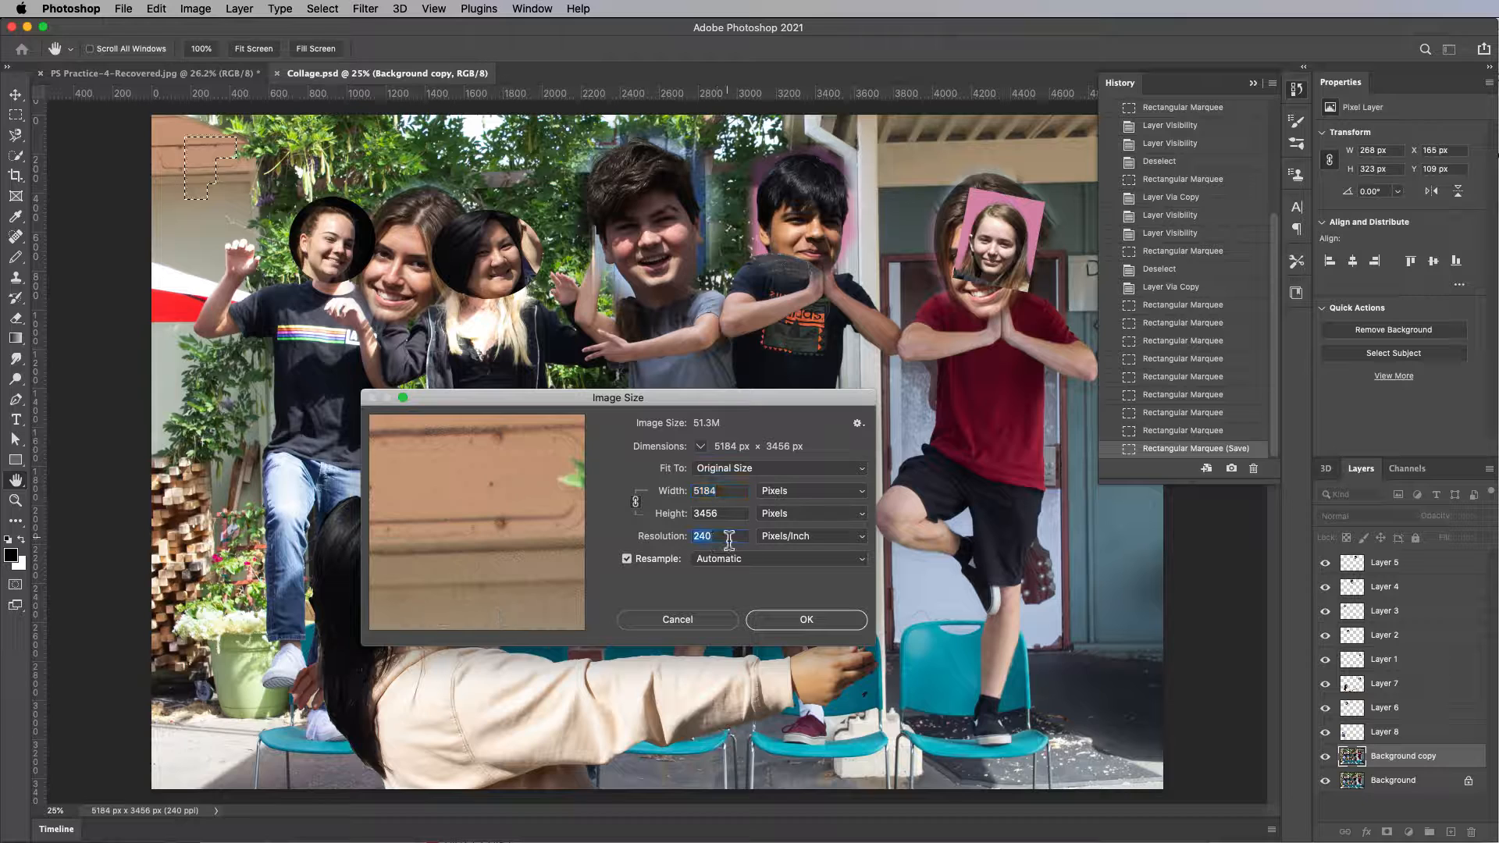
# - Resize the collage image to a resolution of 72 pixels/inch and a width of 1000 pixels
pyautogui.write('72')
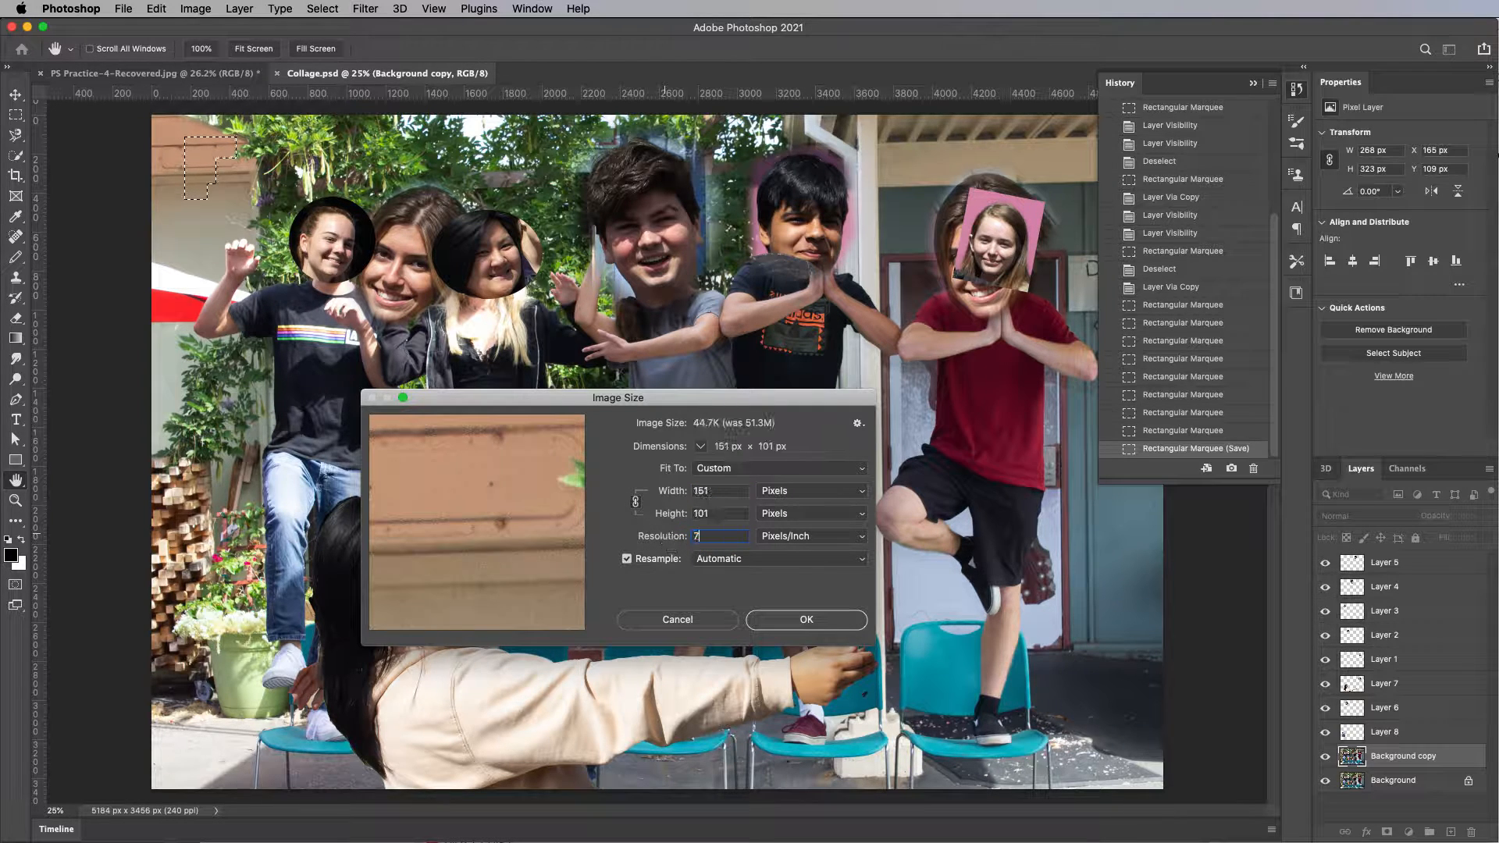
pyautogui.doubleClick(728, 493)
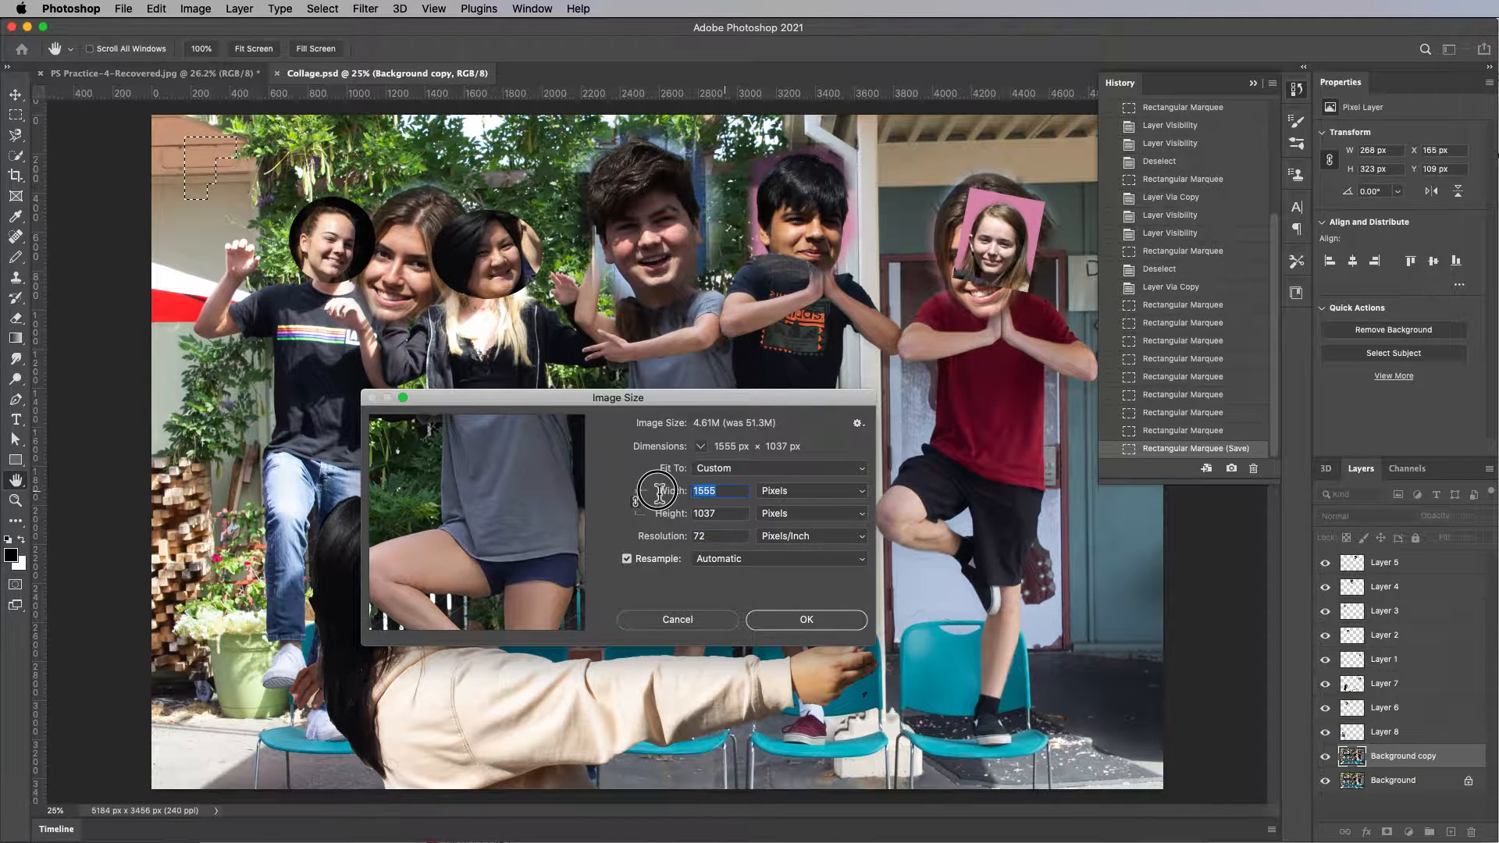
pyautogui.write('1000')
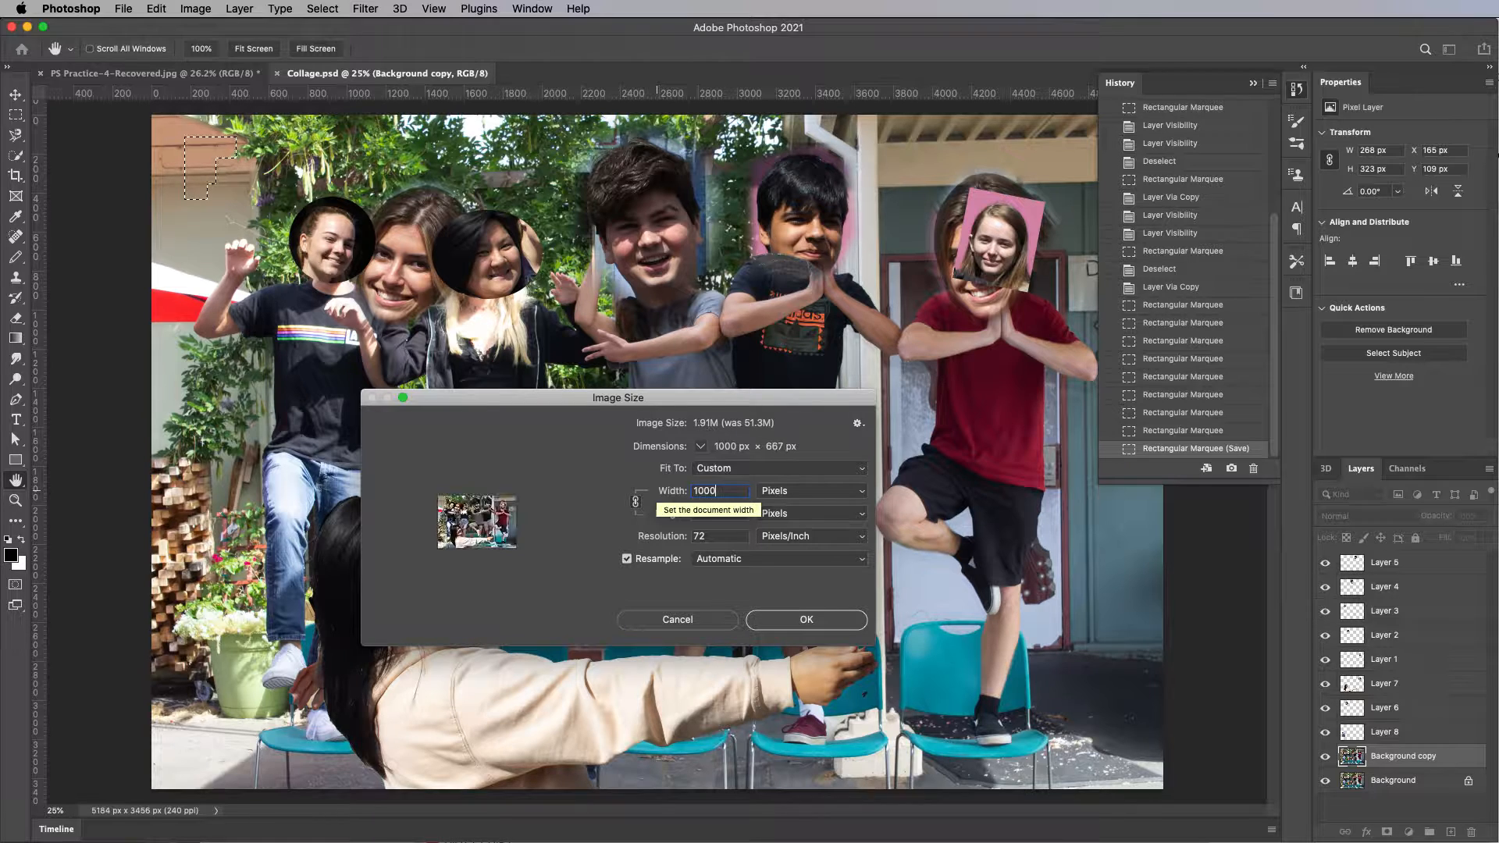
pyautogui.press('super+a')
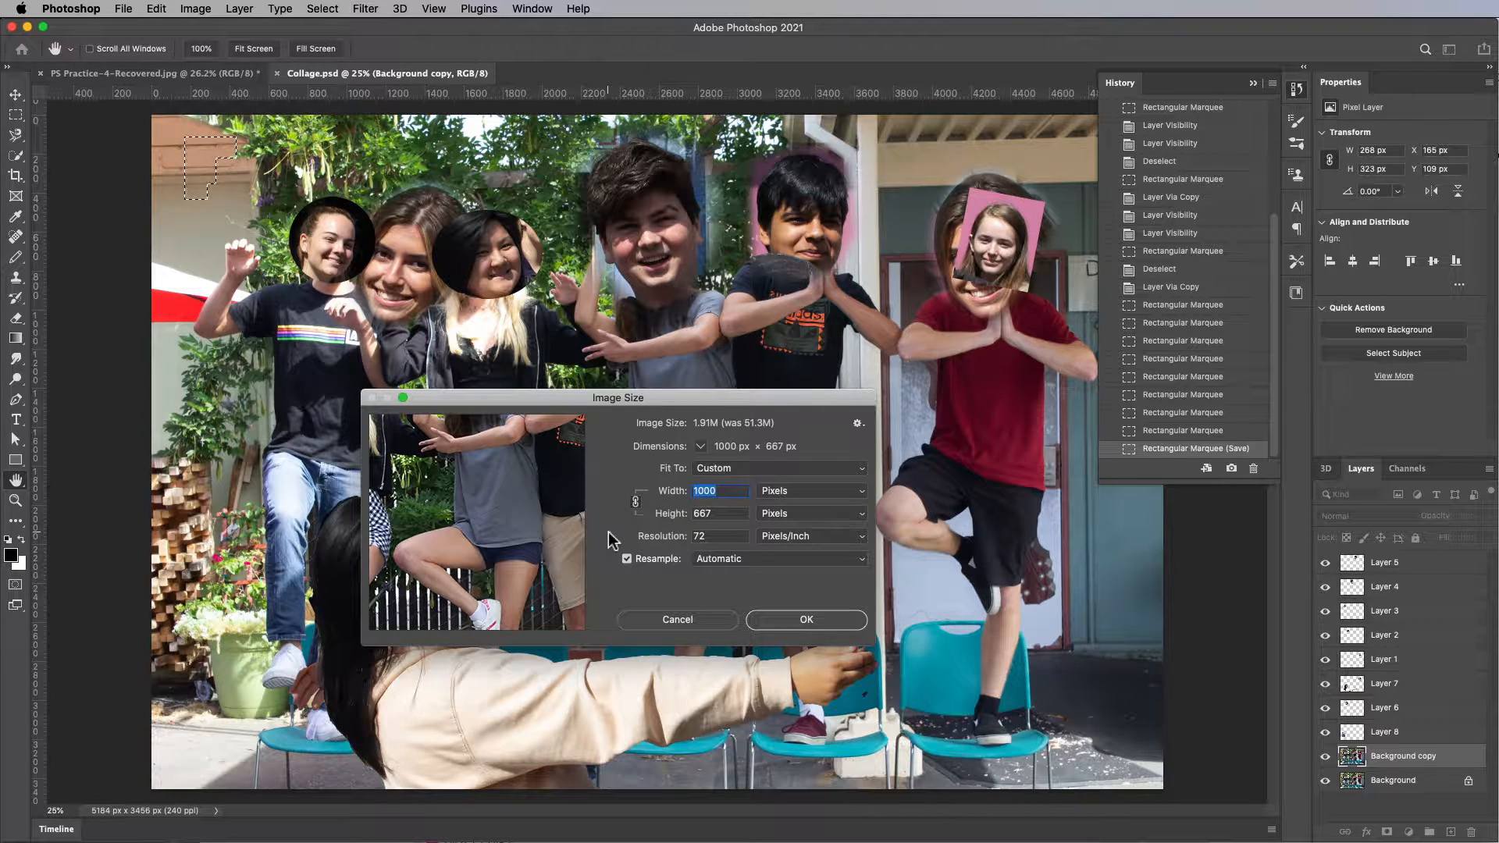
pyautogui.click(807, 623)
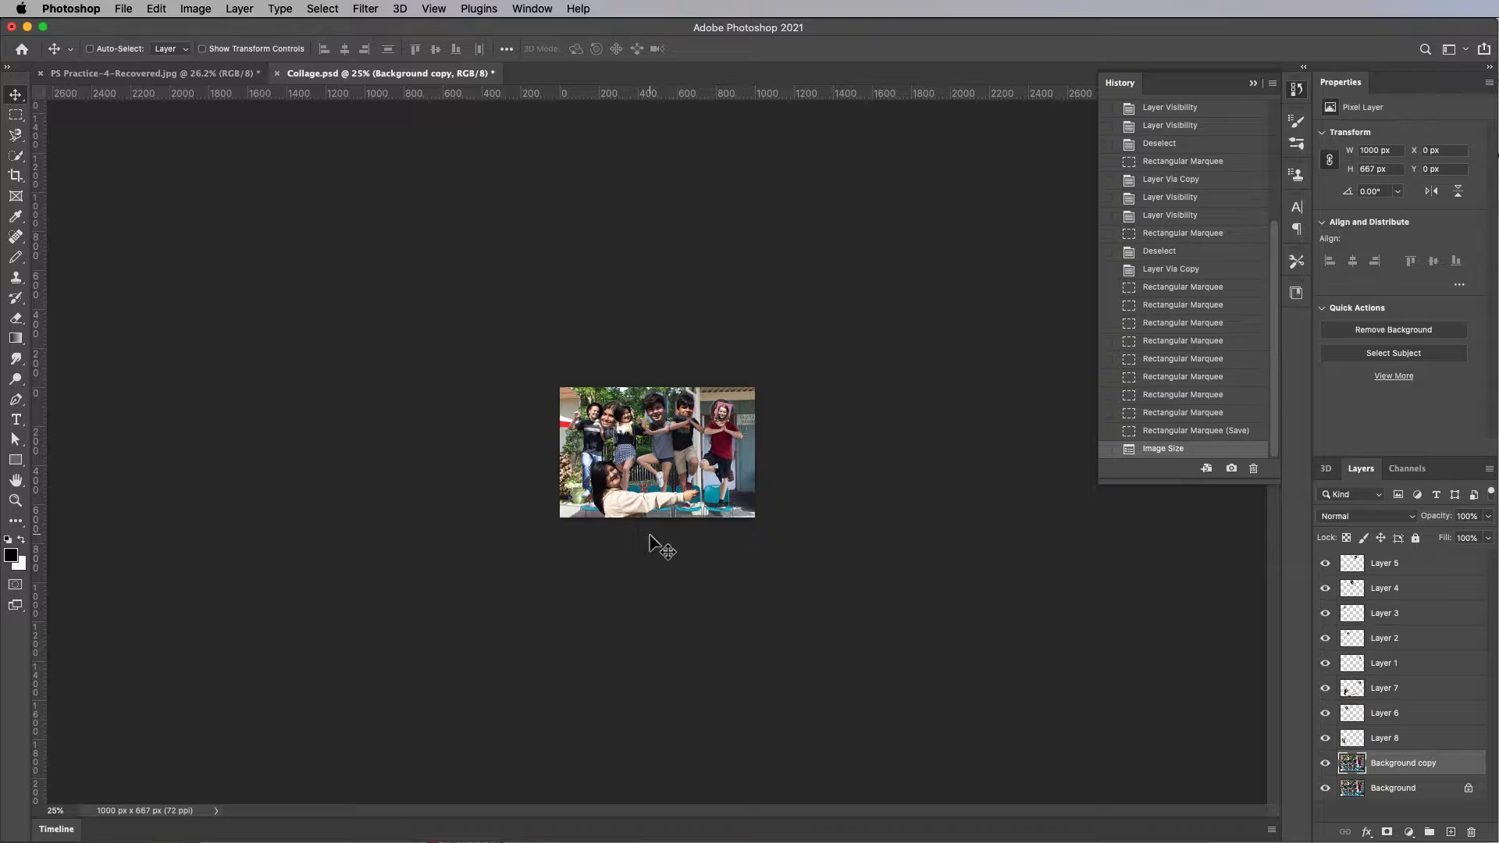
# - Start a quick PNG export of the collage and choose the PNGs for Canvas folder as its destination
pyautogui.press('super+0')
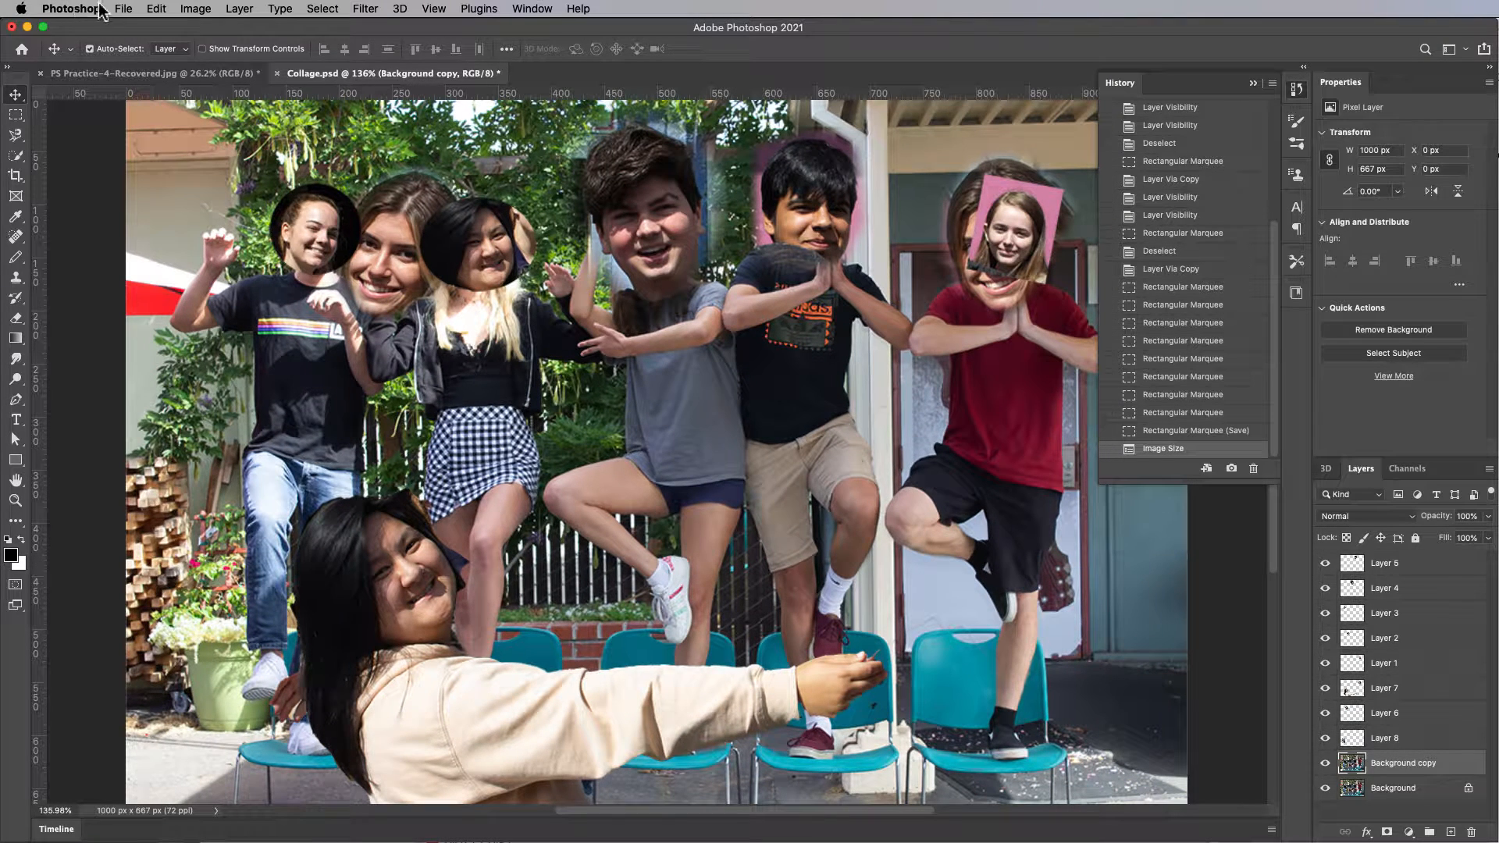
pyautogui.click(122, 9)
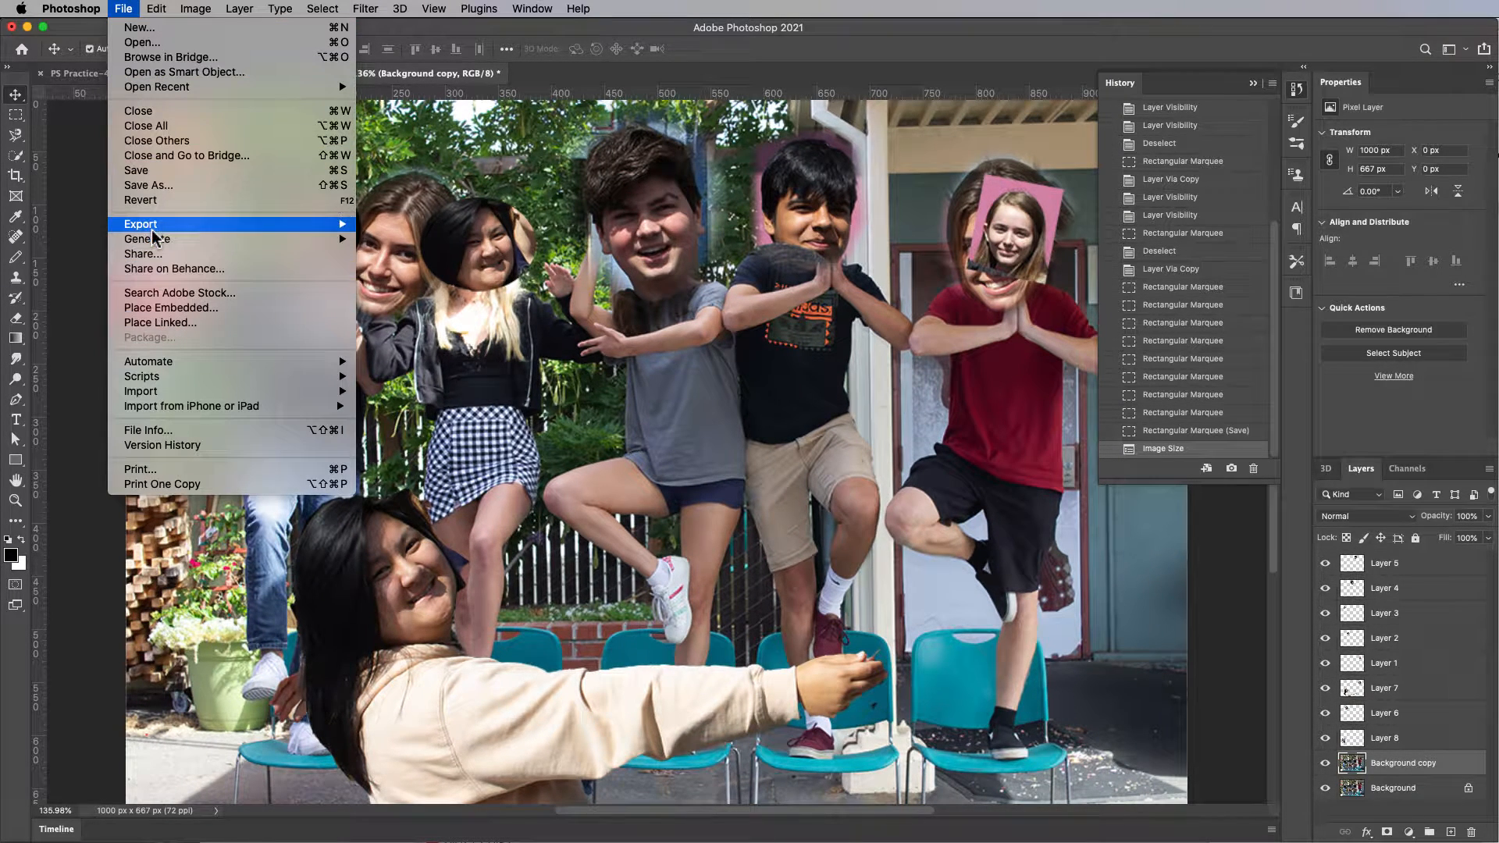
pyautogui.moveTo(153, 226)
pyautogui.click(484, 226)
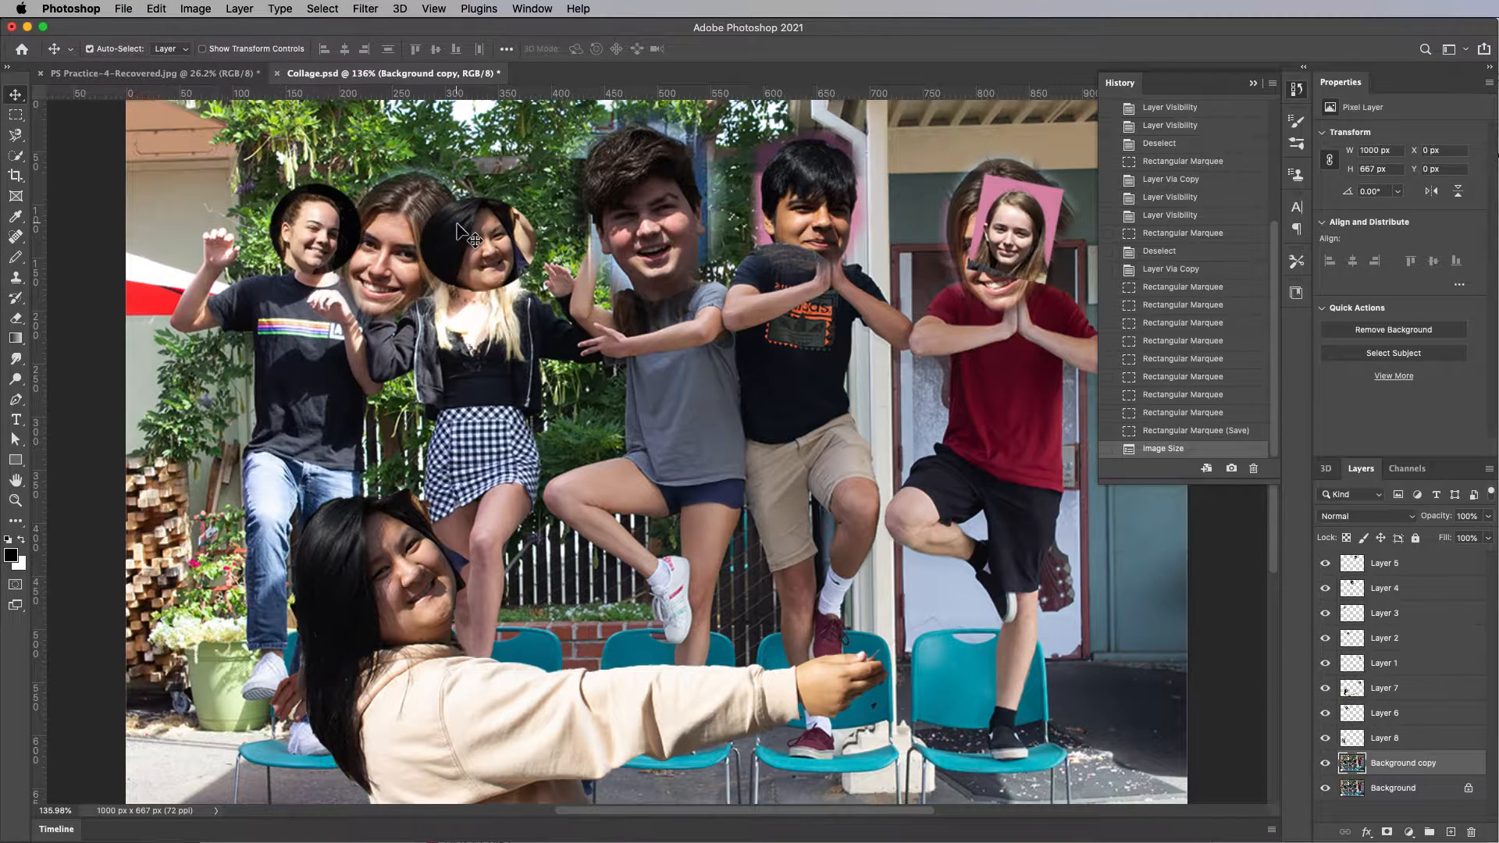
pyautogui.moveTo(1196, 161); pyautogui.dragTo(846, 160)
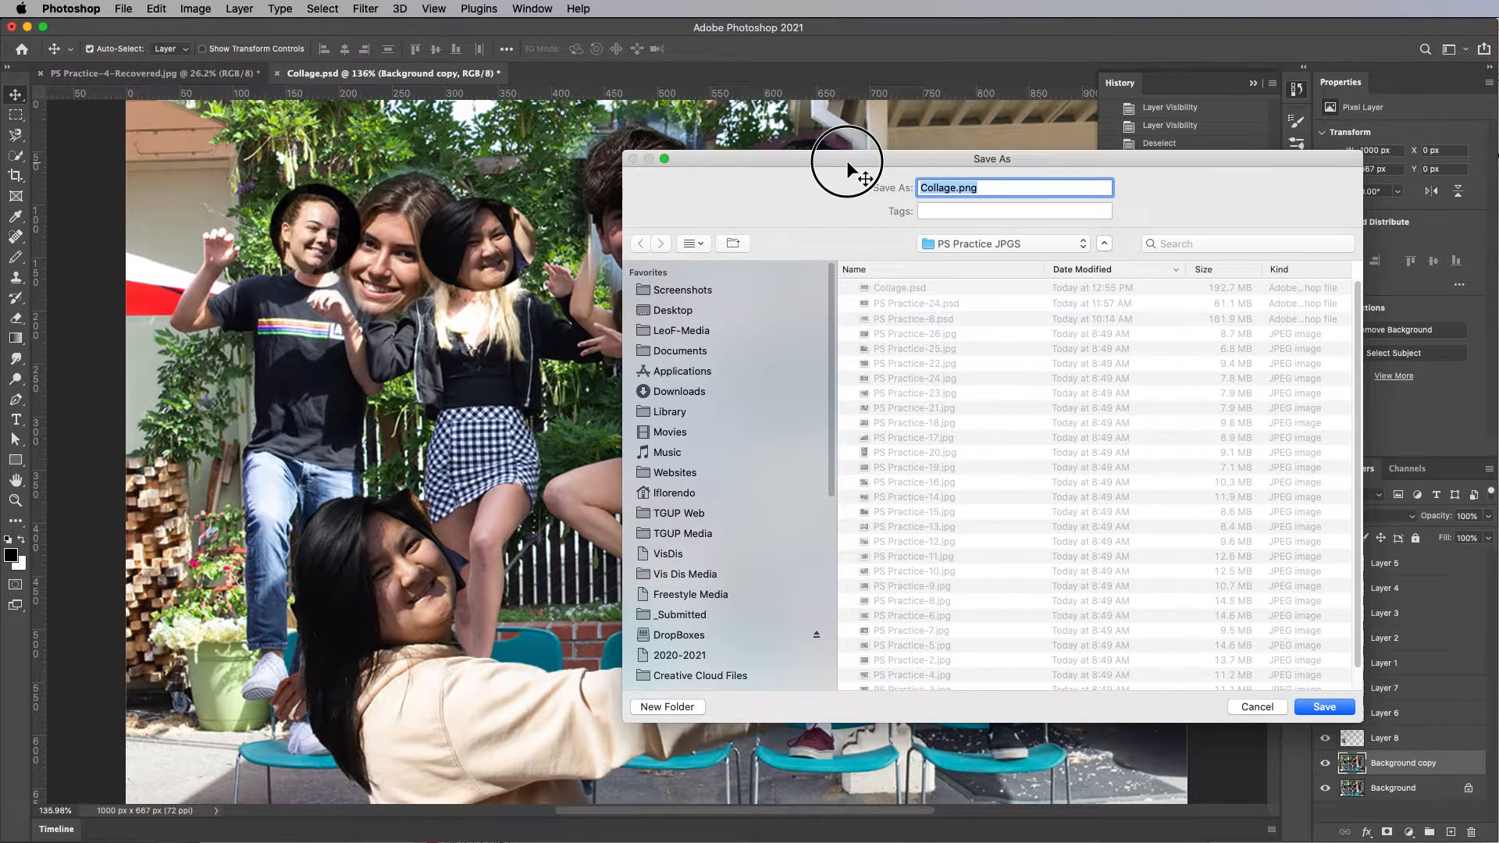
pyautogui.click(926, 190)
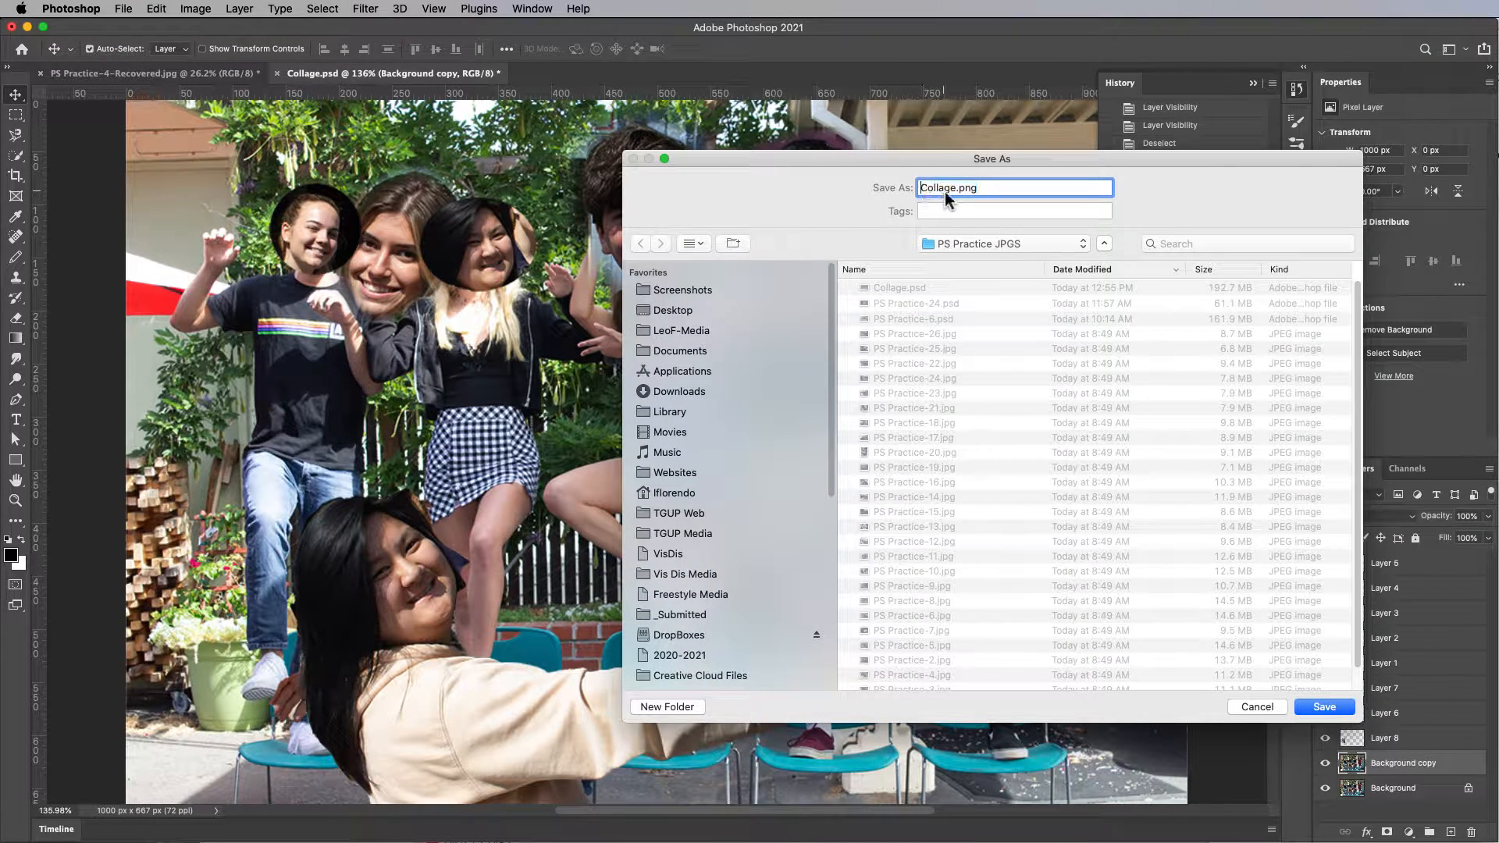
pyautogui.click(987, 247)
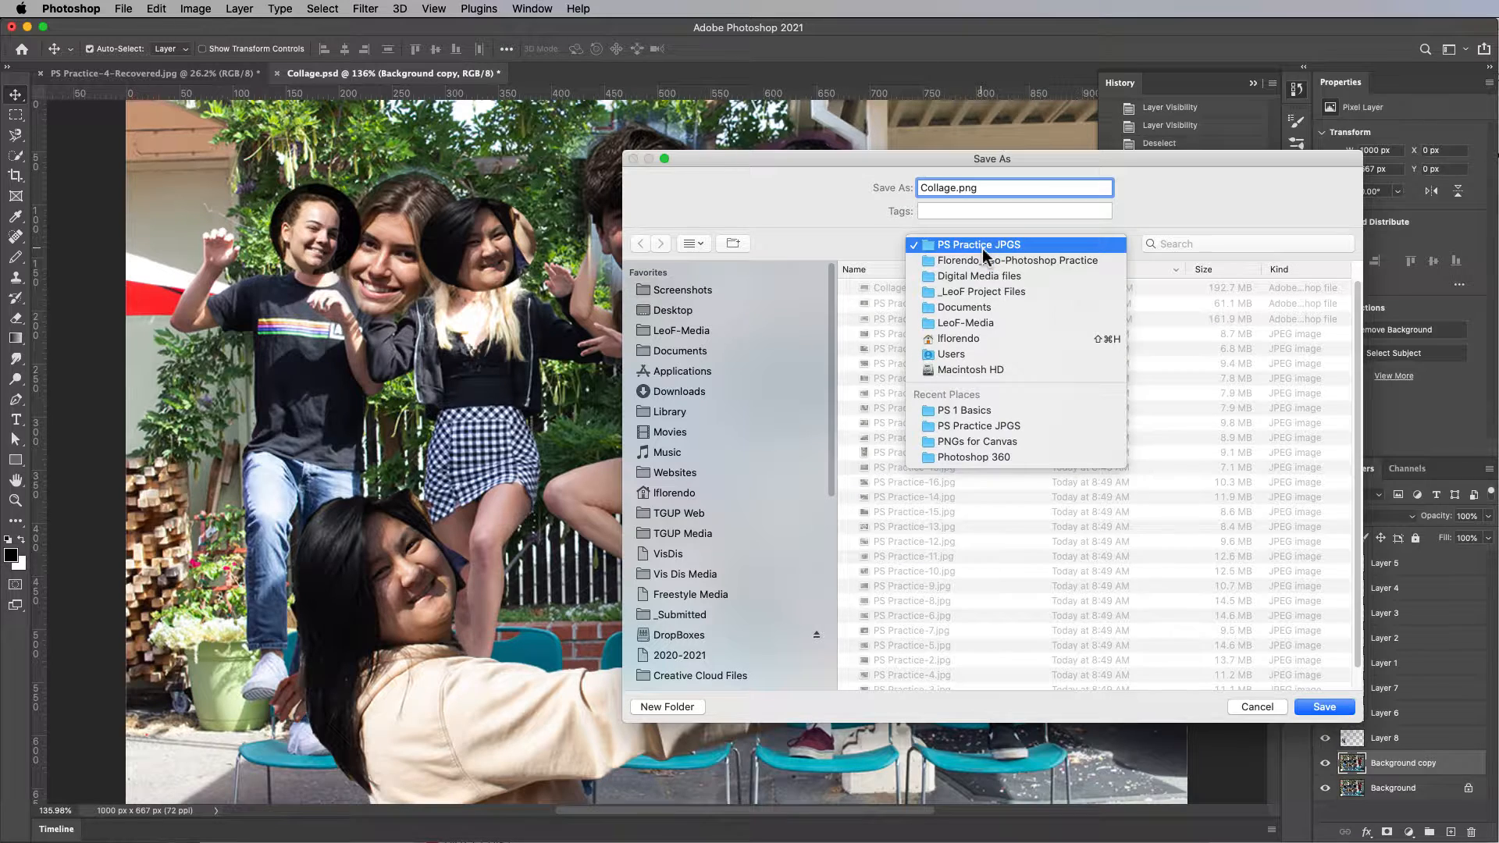
pyautogui.click(986, 442)
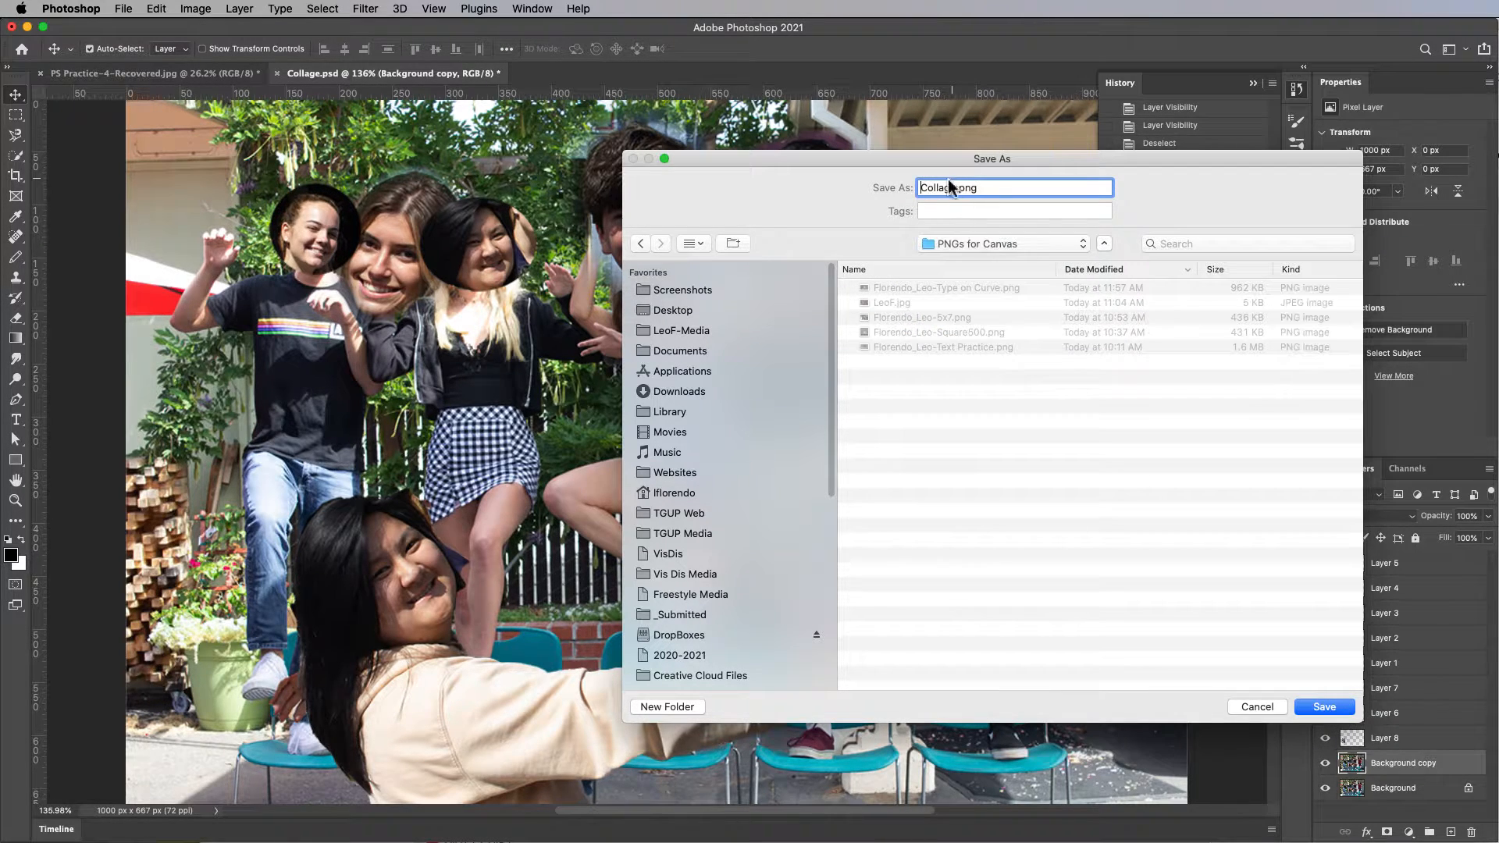
# - Name the PNG with the student's name followed by "Collage", reusing an existing file's naming pattern, and save it
pyautogui.click(893, 292)
pyautogui.moveTo(1057, 191); pyautogui.dragTo(995, 195)
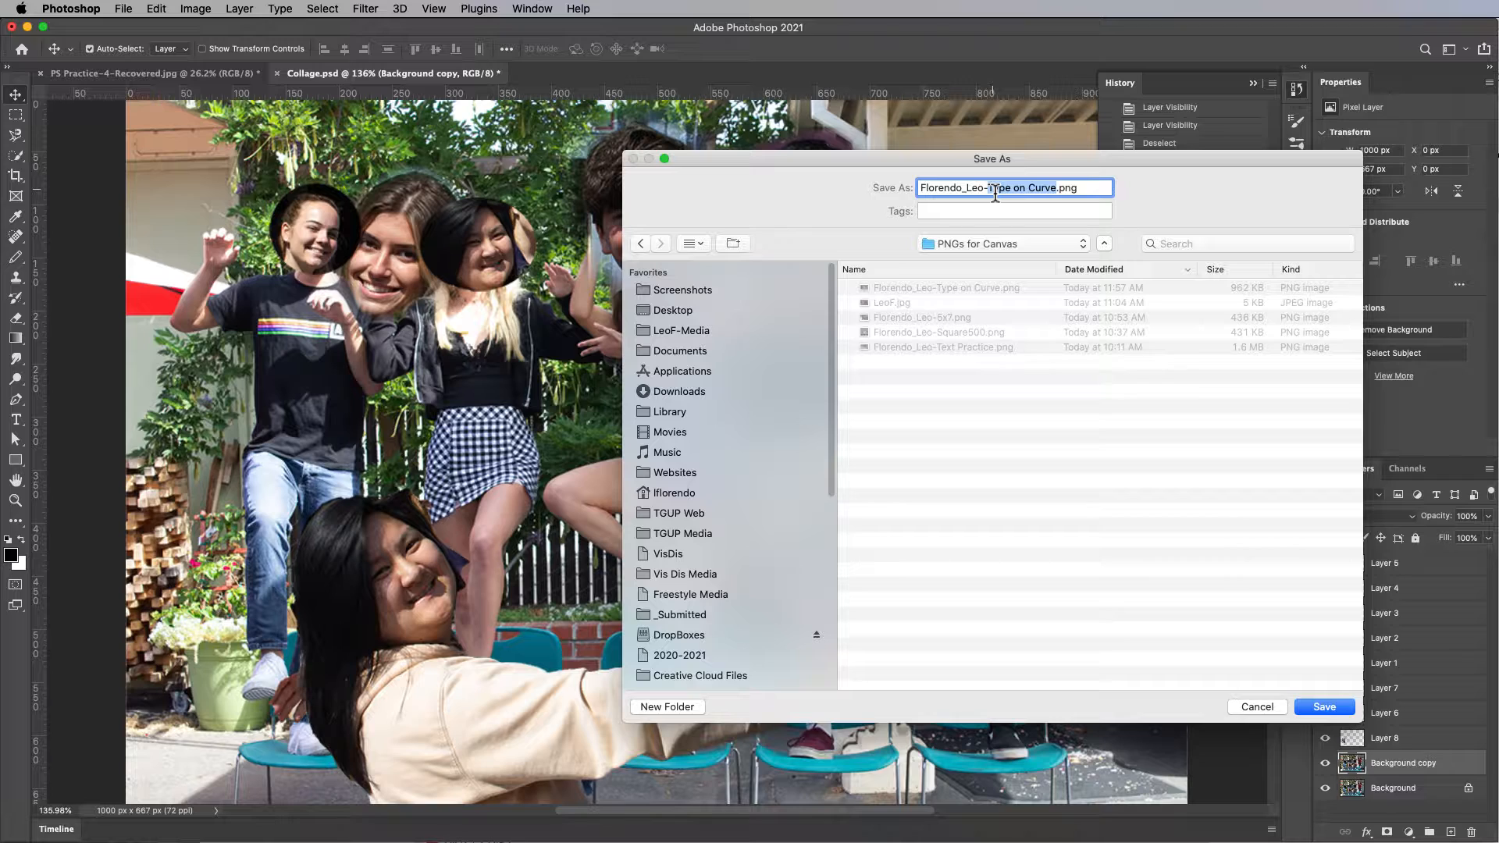
pyautogui.write('Collag')
pyautogui.click(1324, 707)
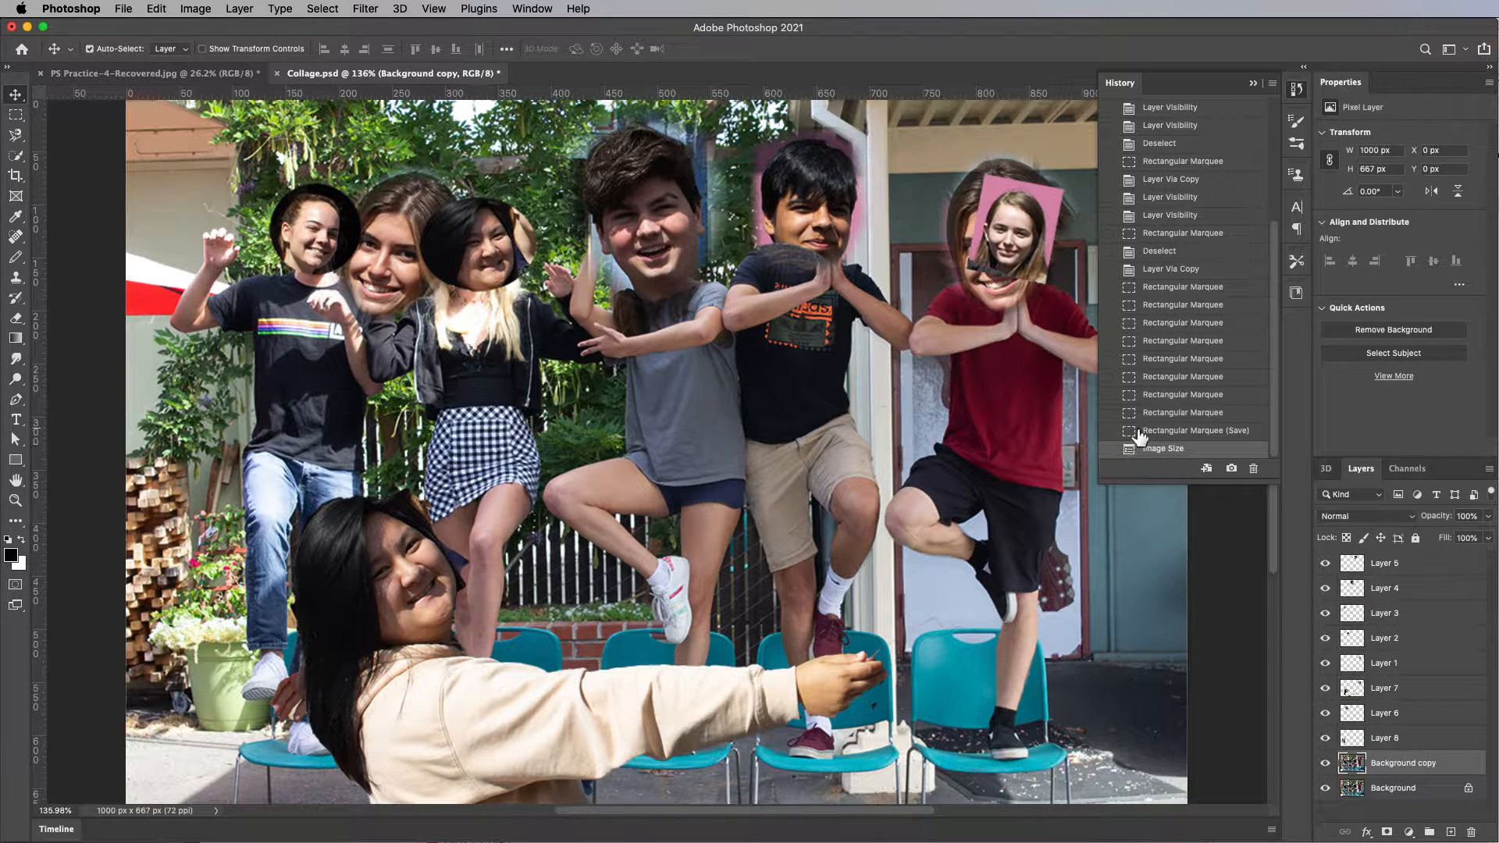
# - Revert Collage.psd to the saved history state before the image resize and save the document at full size
pyautogui.click(1183, 434)
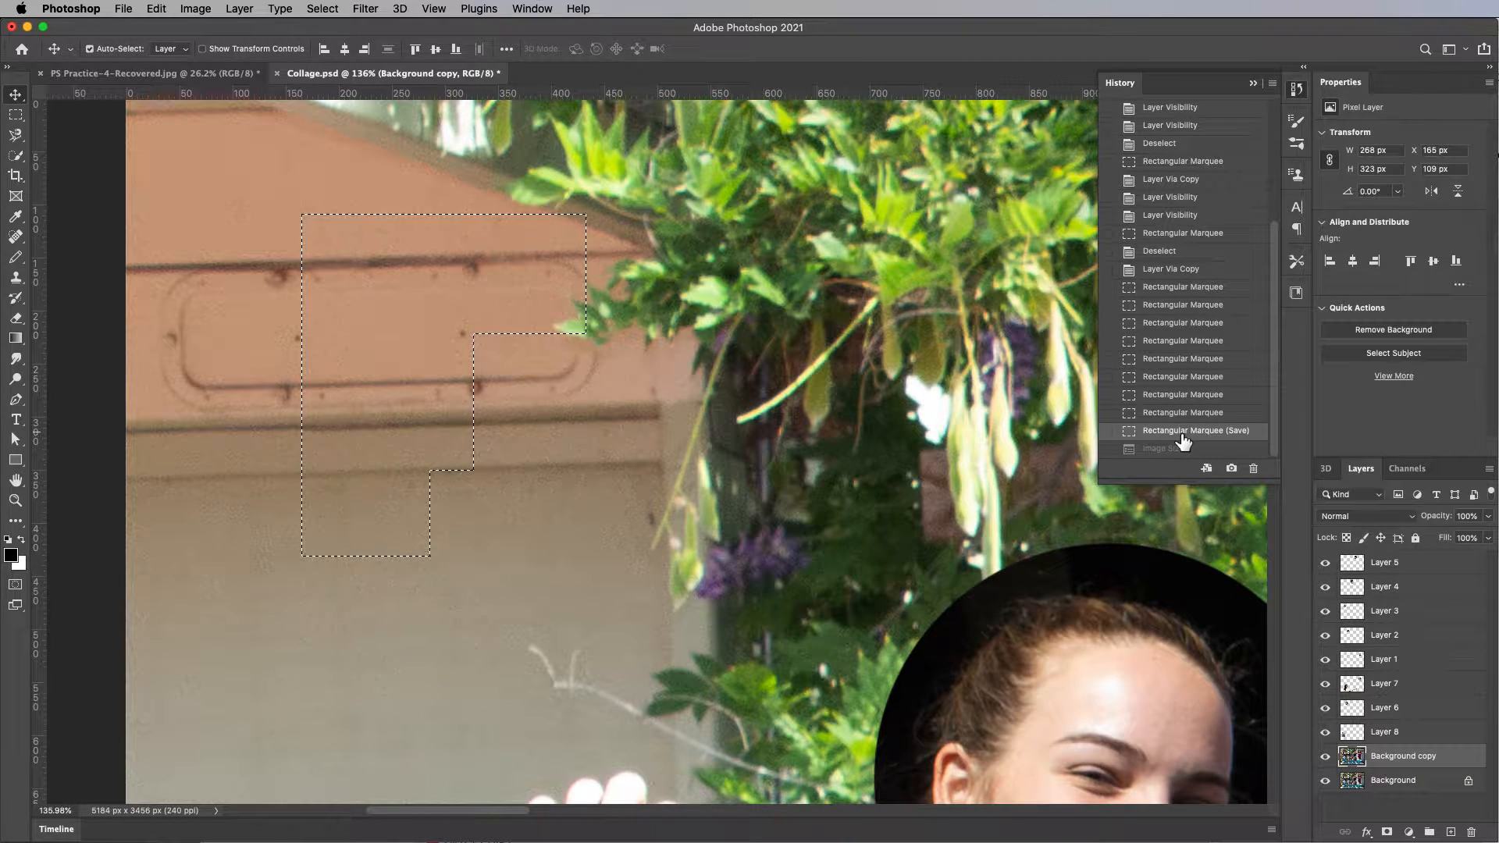
pyautogui.press('super+0')
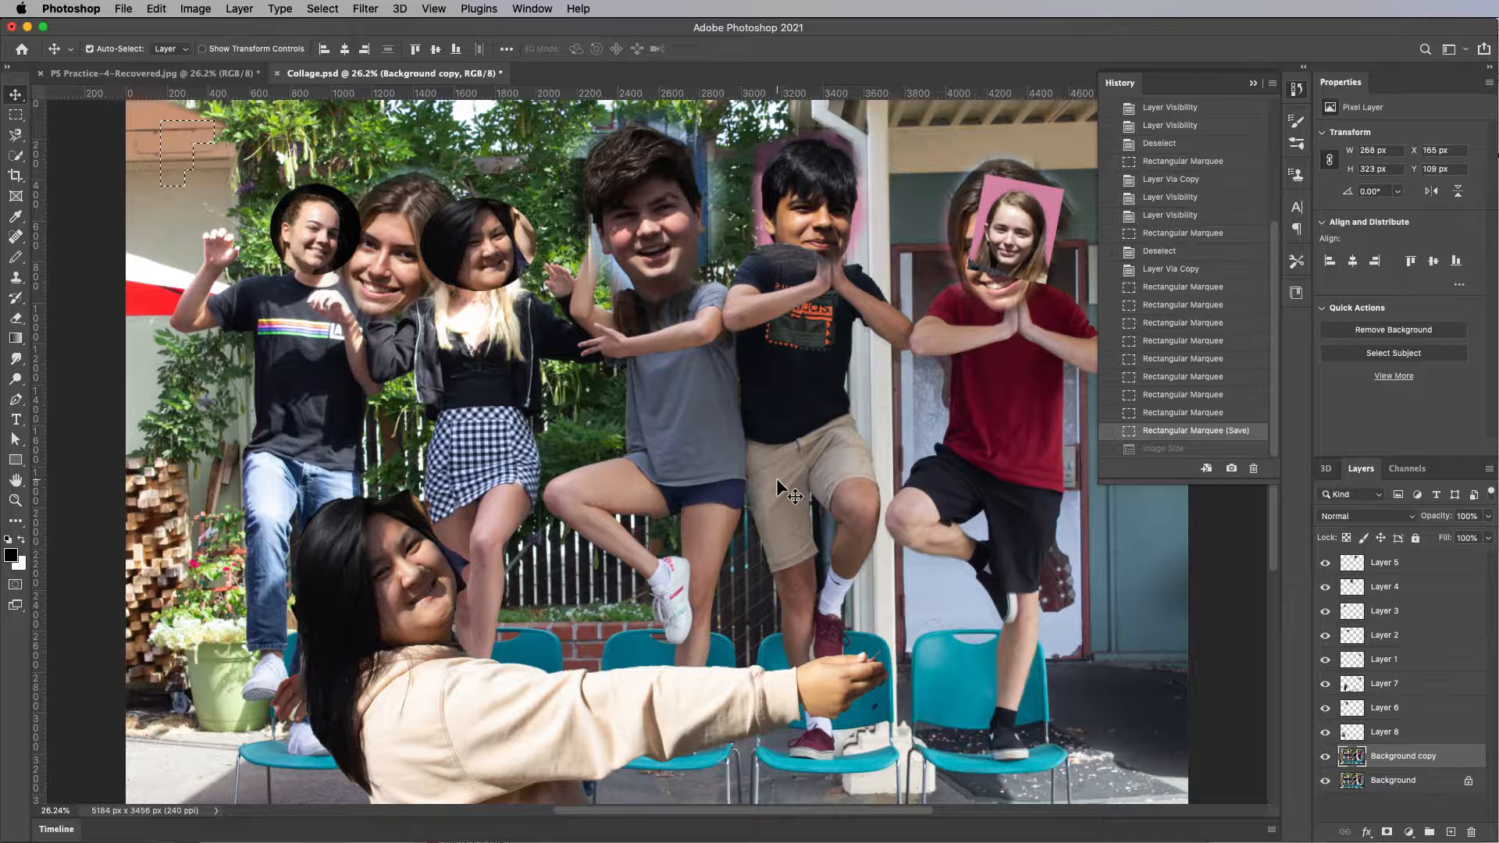
pyautogui.press('super+s')
# - Close the Collage.psd and PS Practice-4-Recovered.jpg documents
pyautogui.click(278, 73)
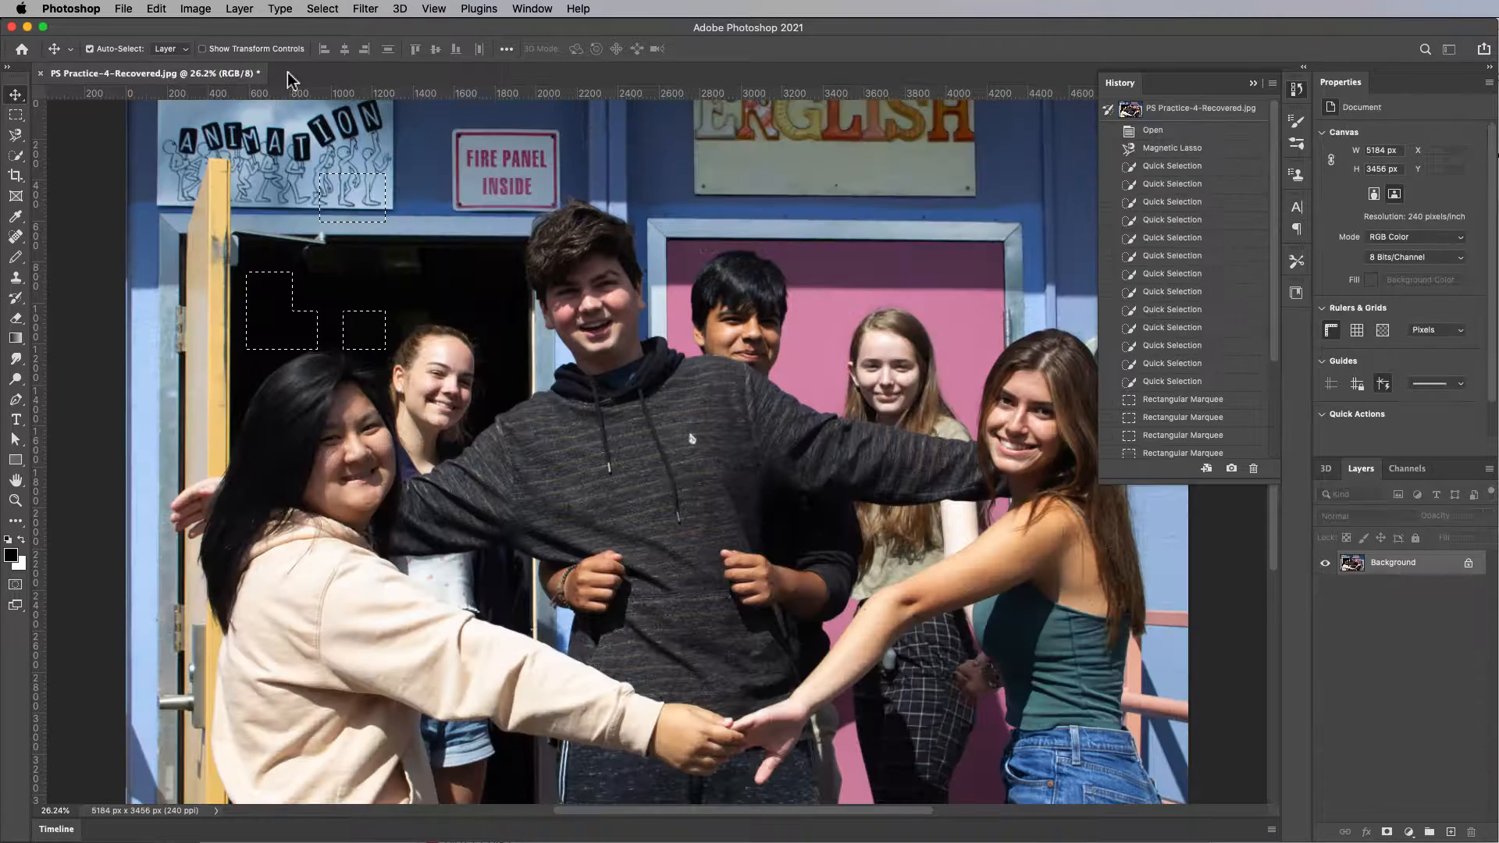
pyautogui.click(41, 75)
pyautogui.click(1262, 360)
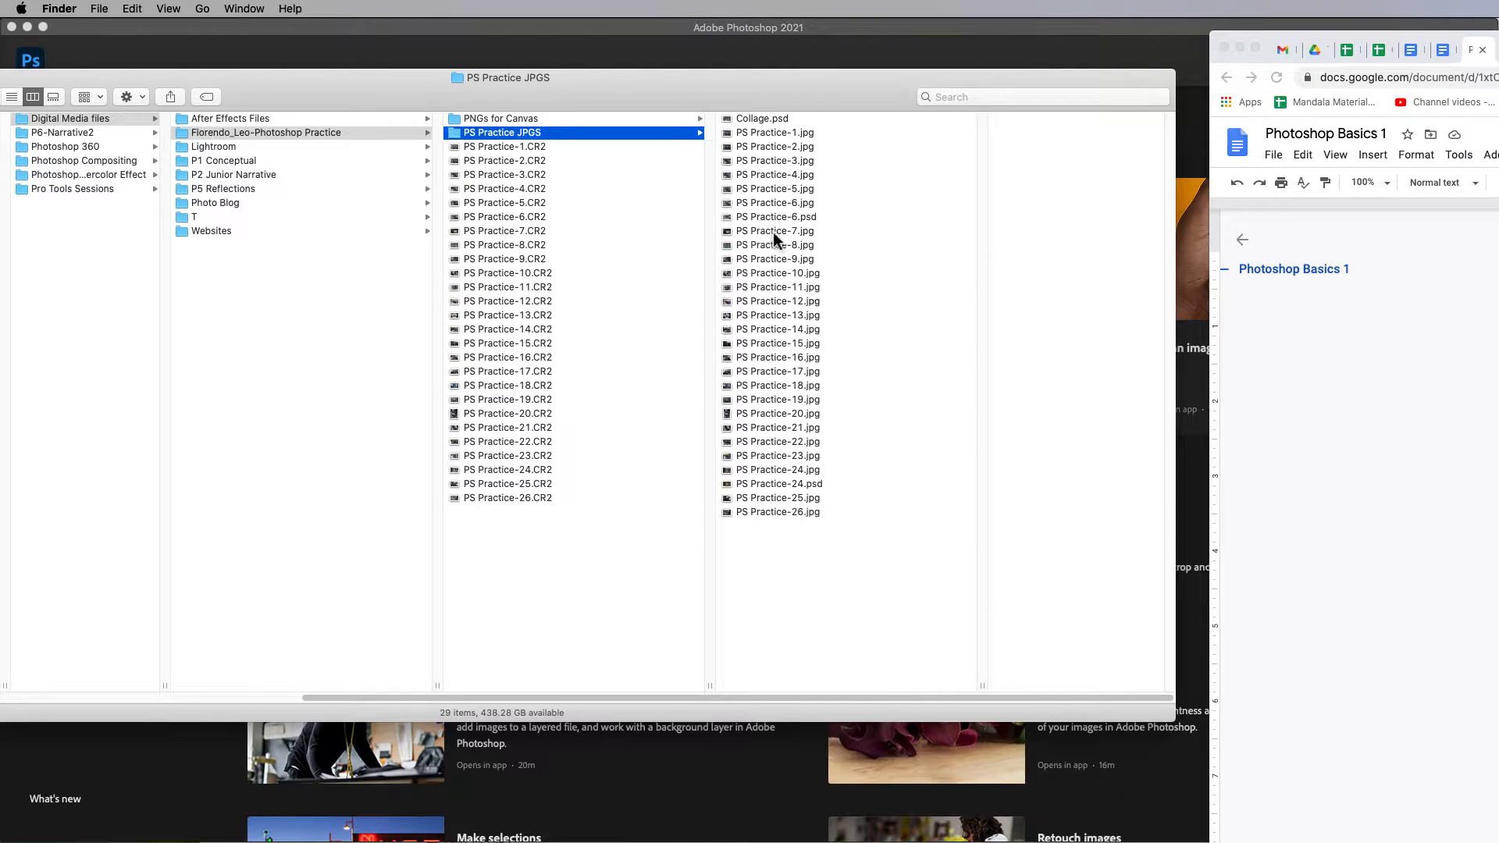
# - In Finder, open PS Practice-7.jpg from the PS Practice JPGS folder with Adobe Photoshop 2021
pyautogui.click(772, 232)
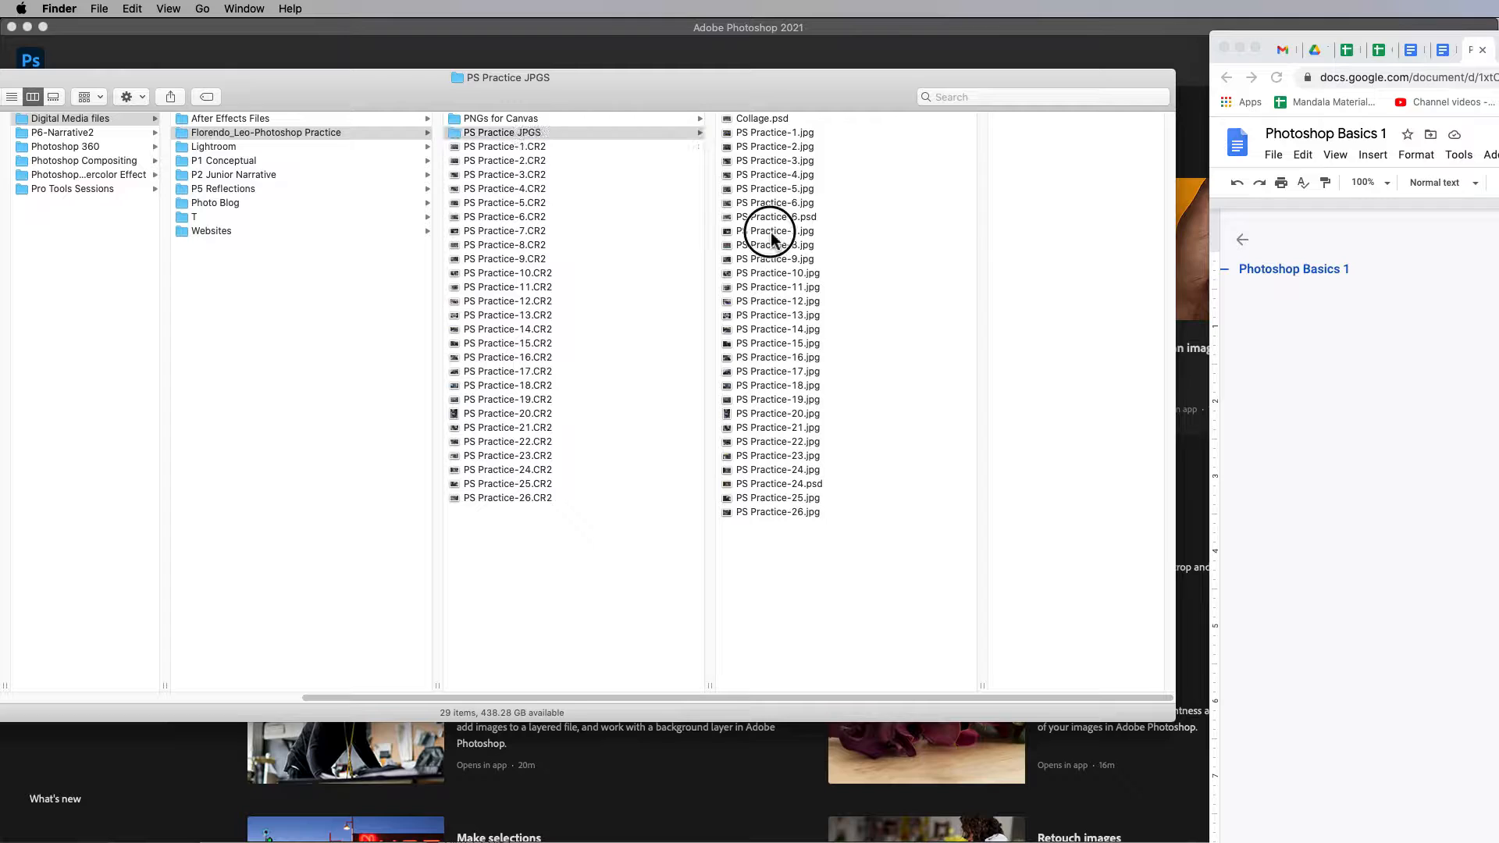
pyautogui.rightClick(726, 231)
pyautogui.moveTo(751, 253)
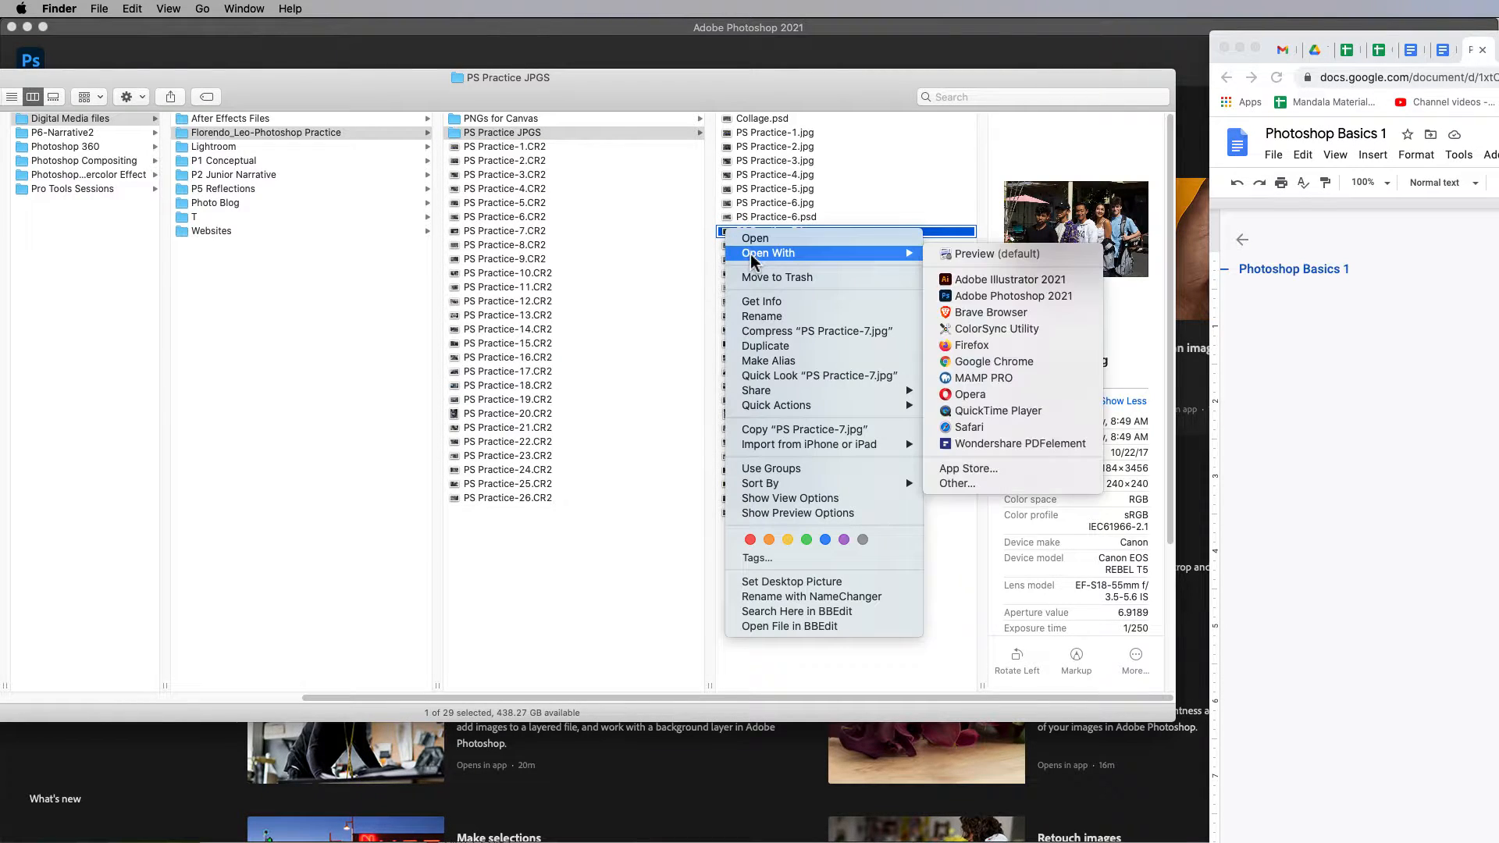
pyautogui.click(1014, 295)
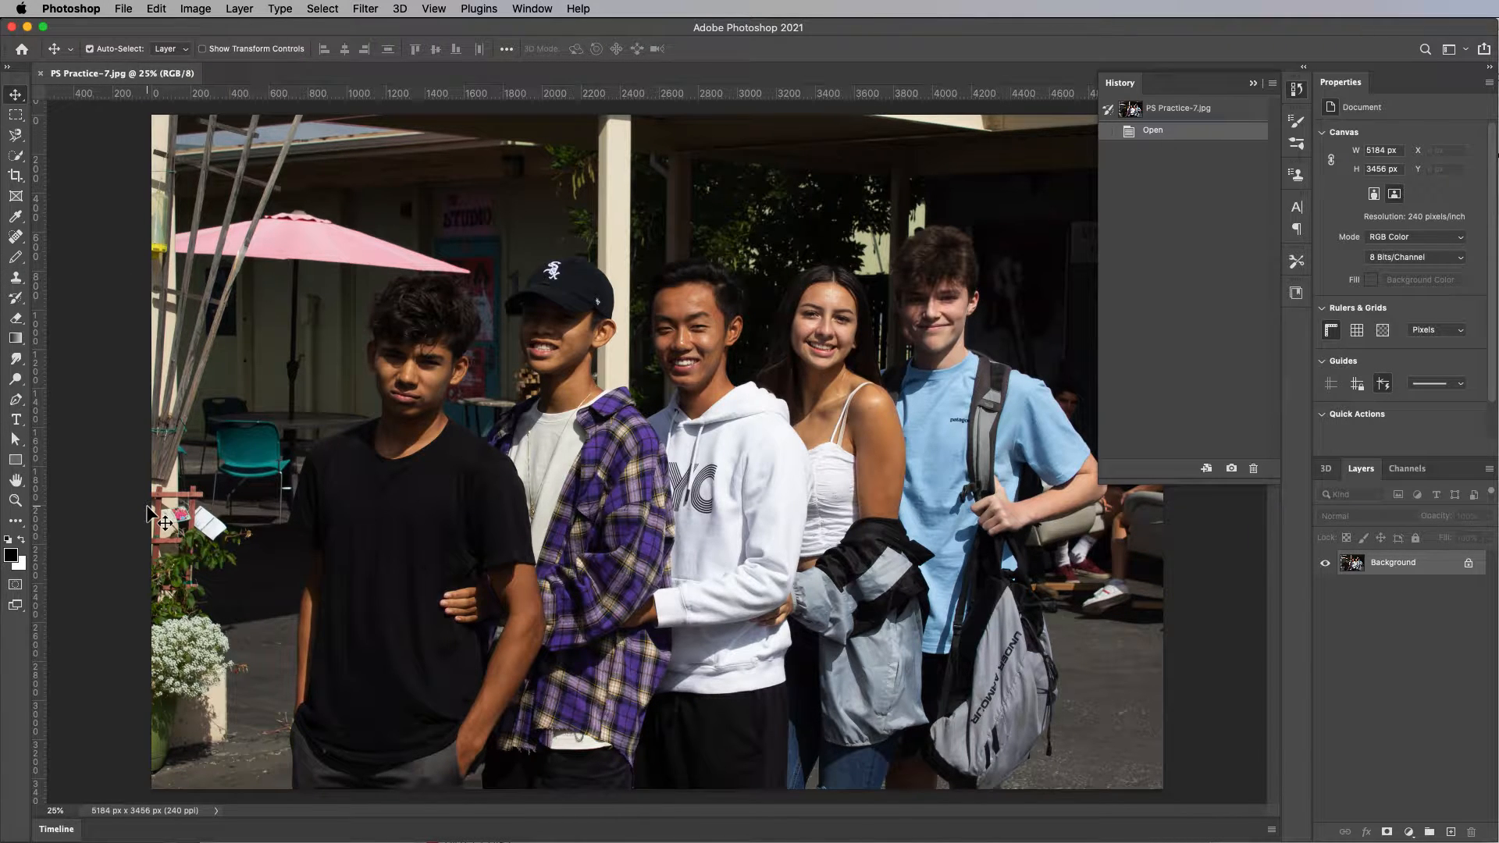
# - Draw a black rectangle shape of about 868 by 1221 px over the head of the person in the black T-shirt
pyautogui.click(16, 460)
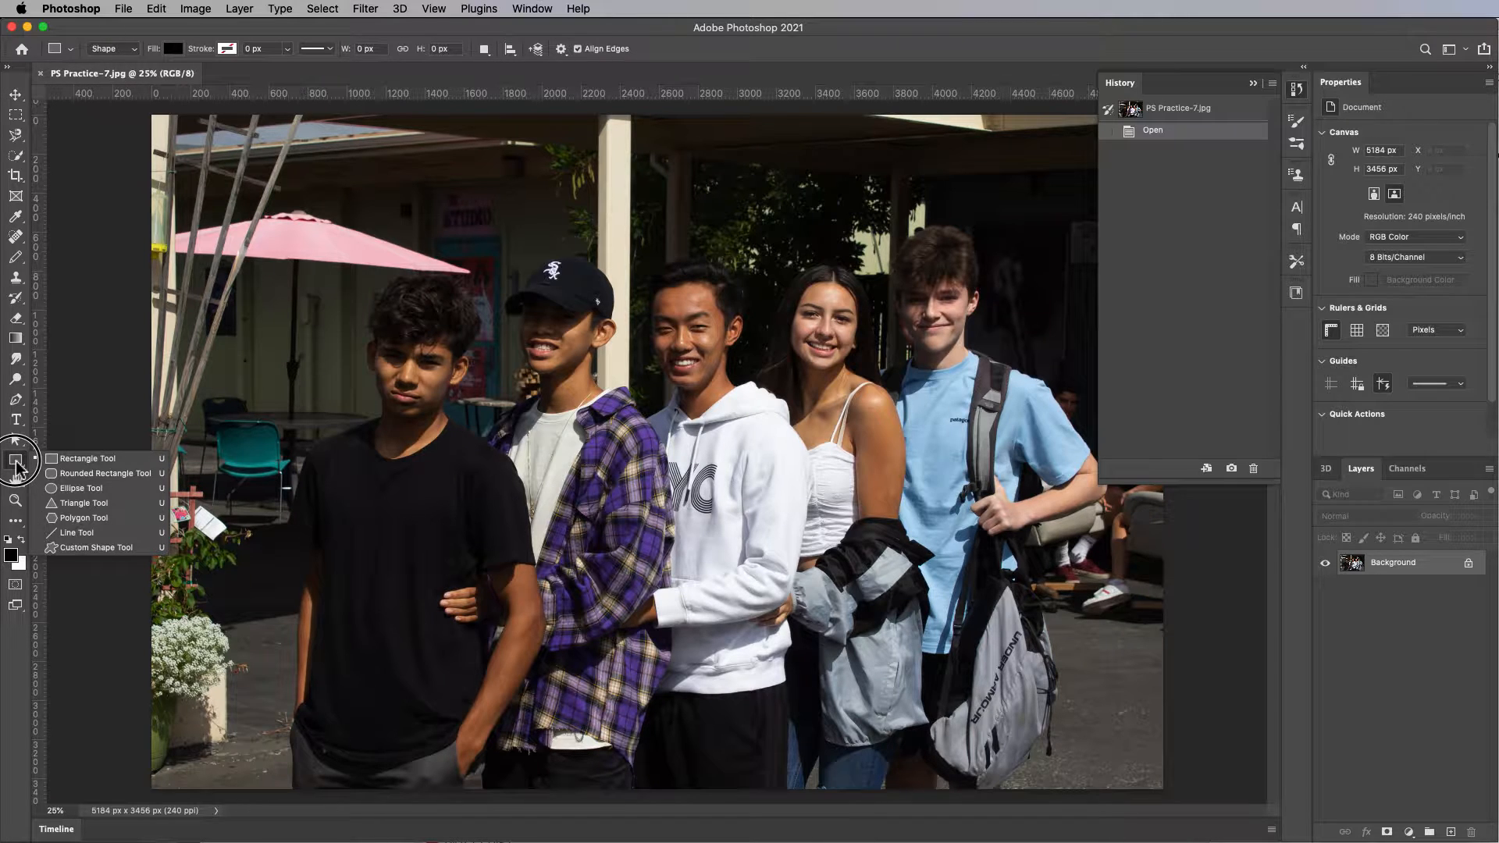
pyautogui.click(75, 460)
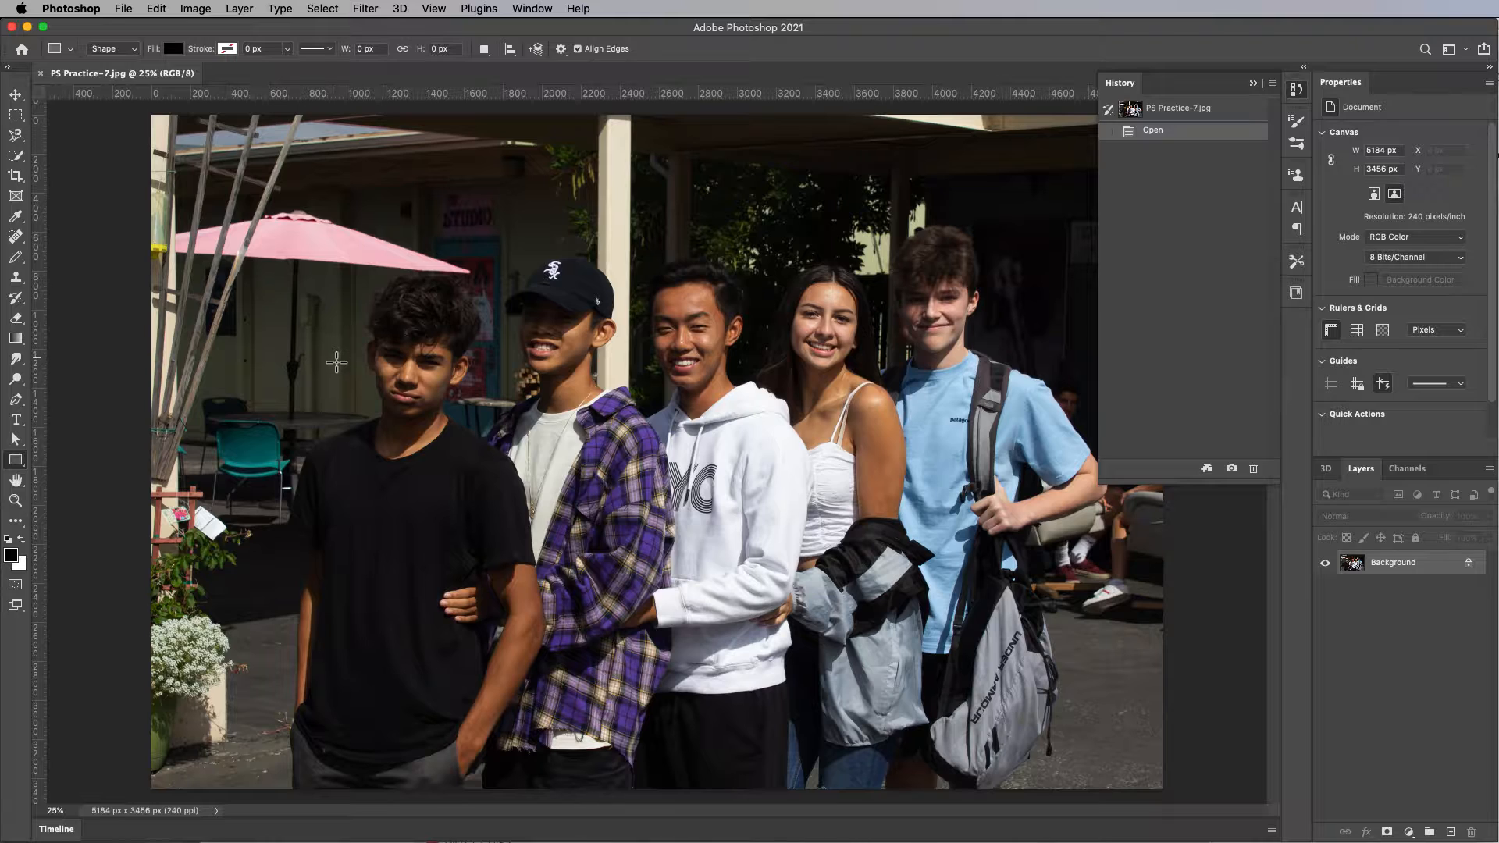
pyautogui.moveTo(331, 276); pyautogui.dragTo(500, 515)
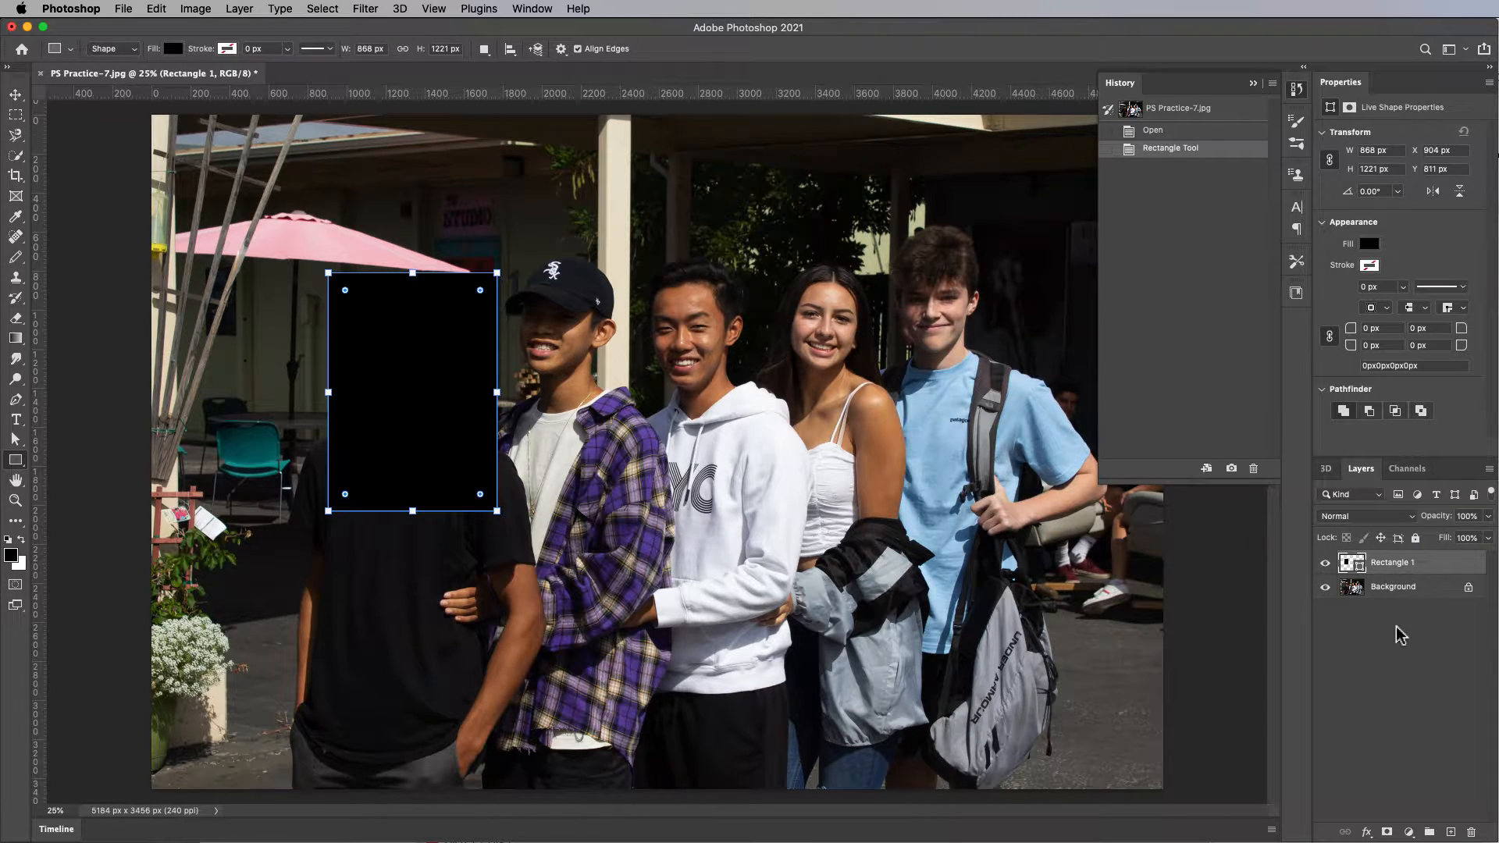
# - Duplicate the Background layer and hide the original
pyautogui.click(1425, 623)
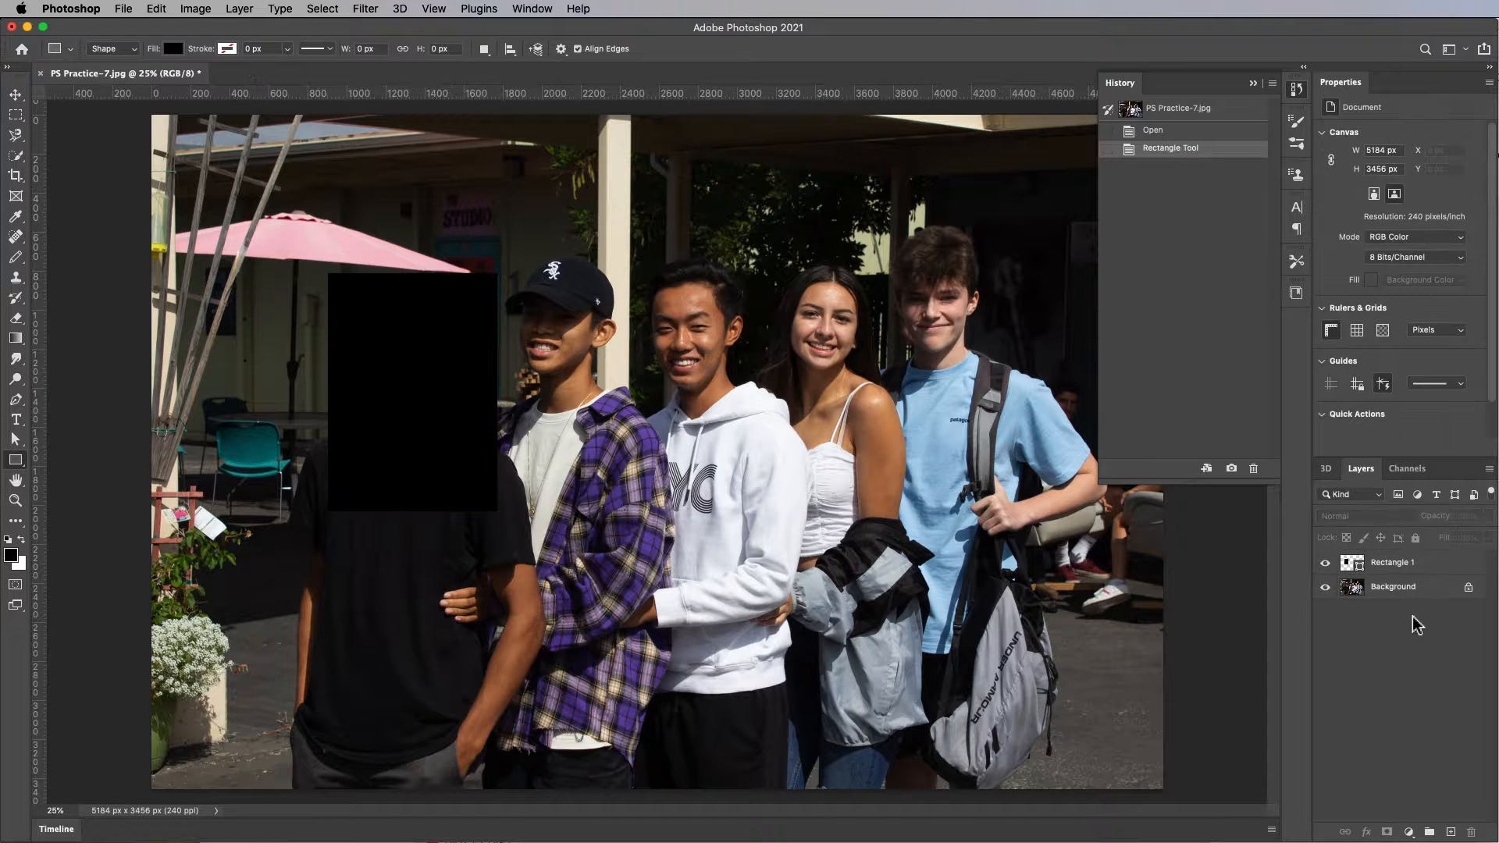
pyautogui.click(1424, 597)
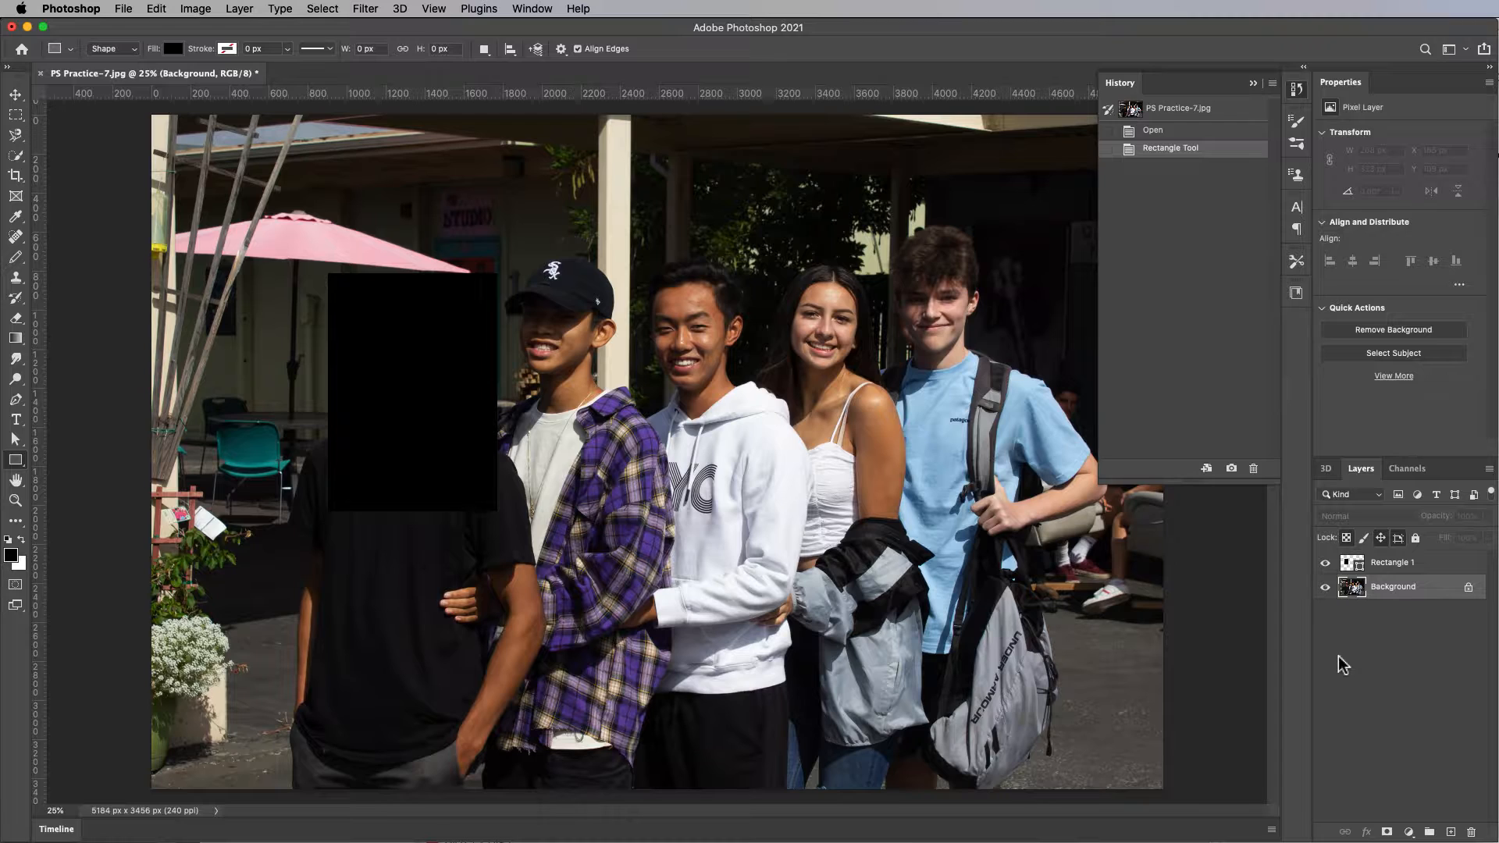
pyautogui.press('super+j')
pyautogui.click(1325, 612)
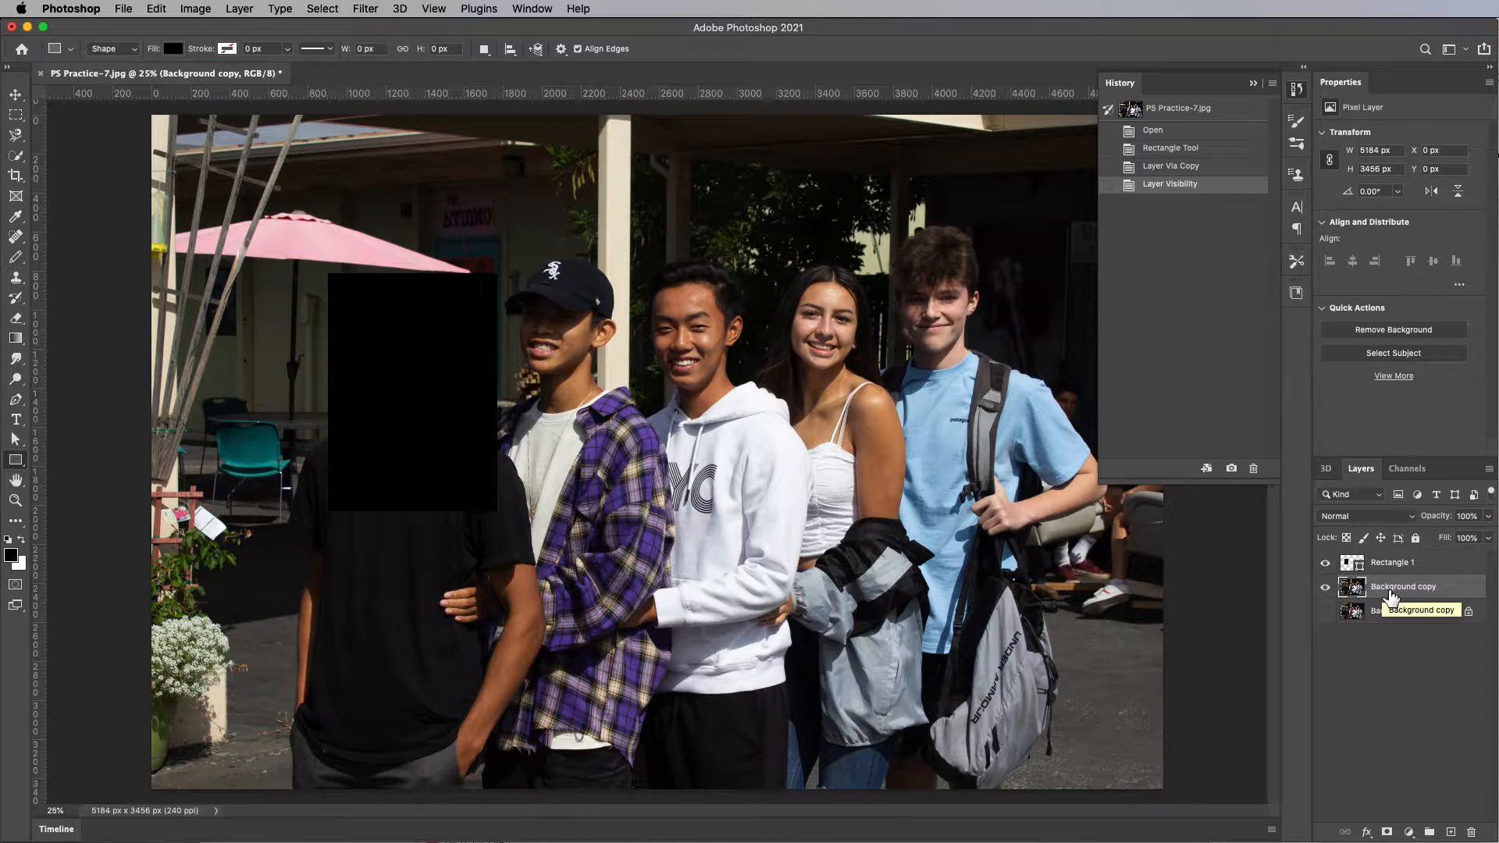
# - Place the Background copy layer above the rectangle layer and clip it to the rectangle with a clipping mask
pyautogui.moveTo(1389, 594); pyautogui.dragTo(1392, 562)
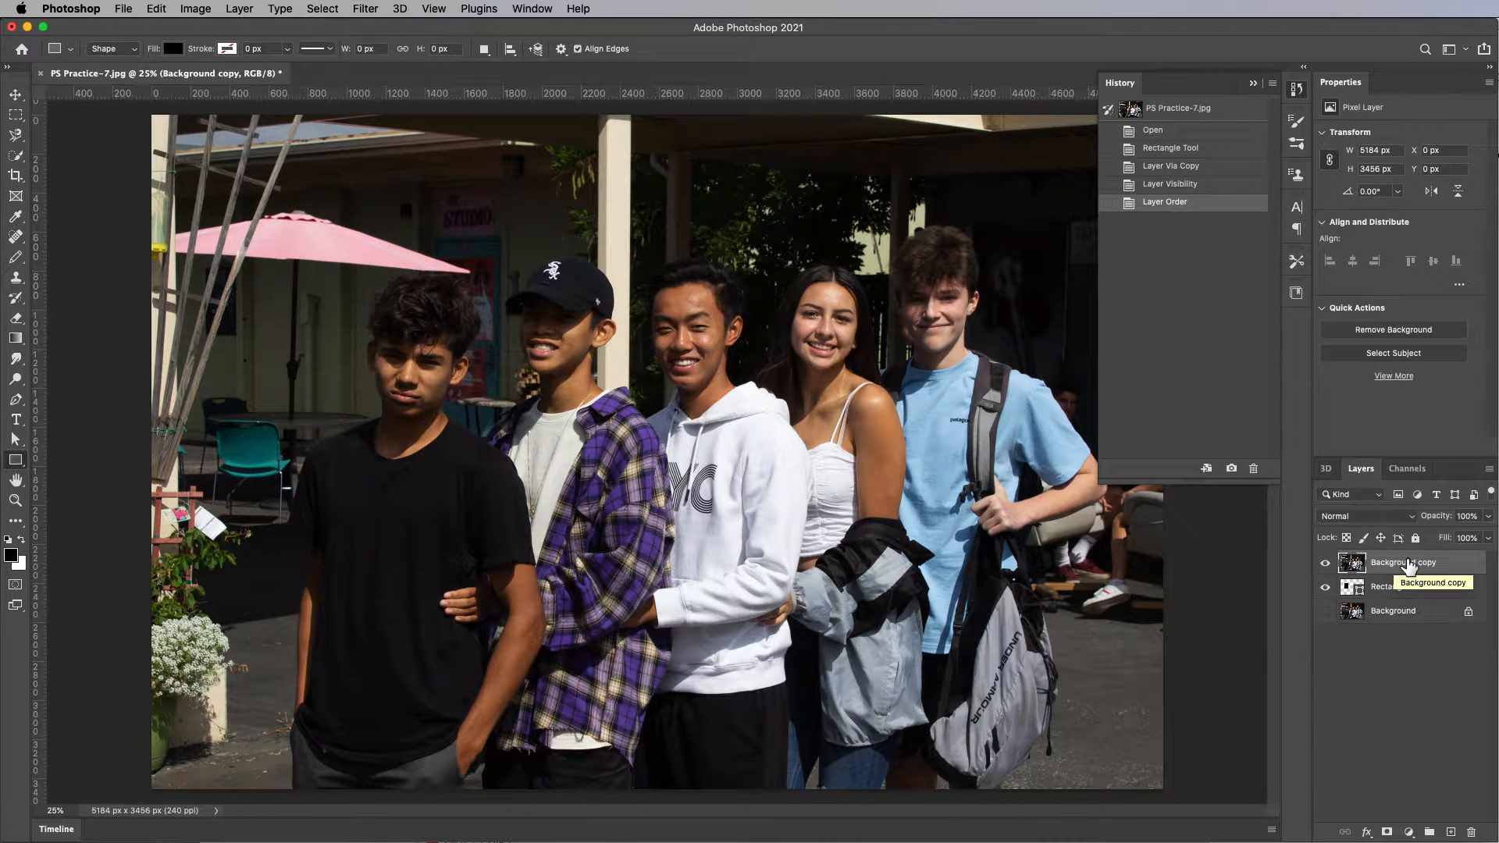
pyautogui.moveTo(1401, 570); pyautogui.dragTo(1404, 576)
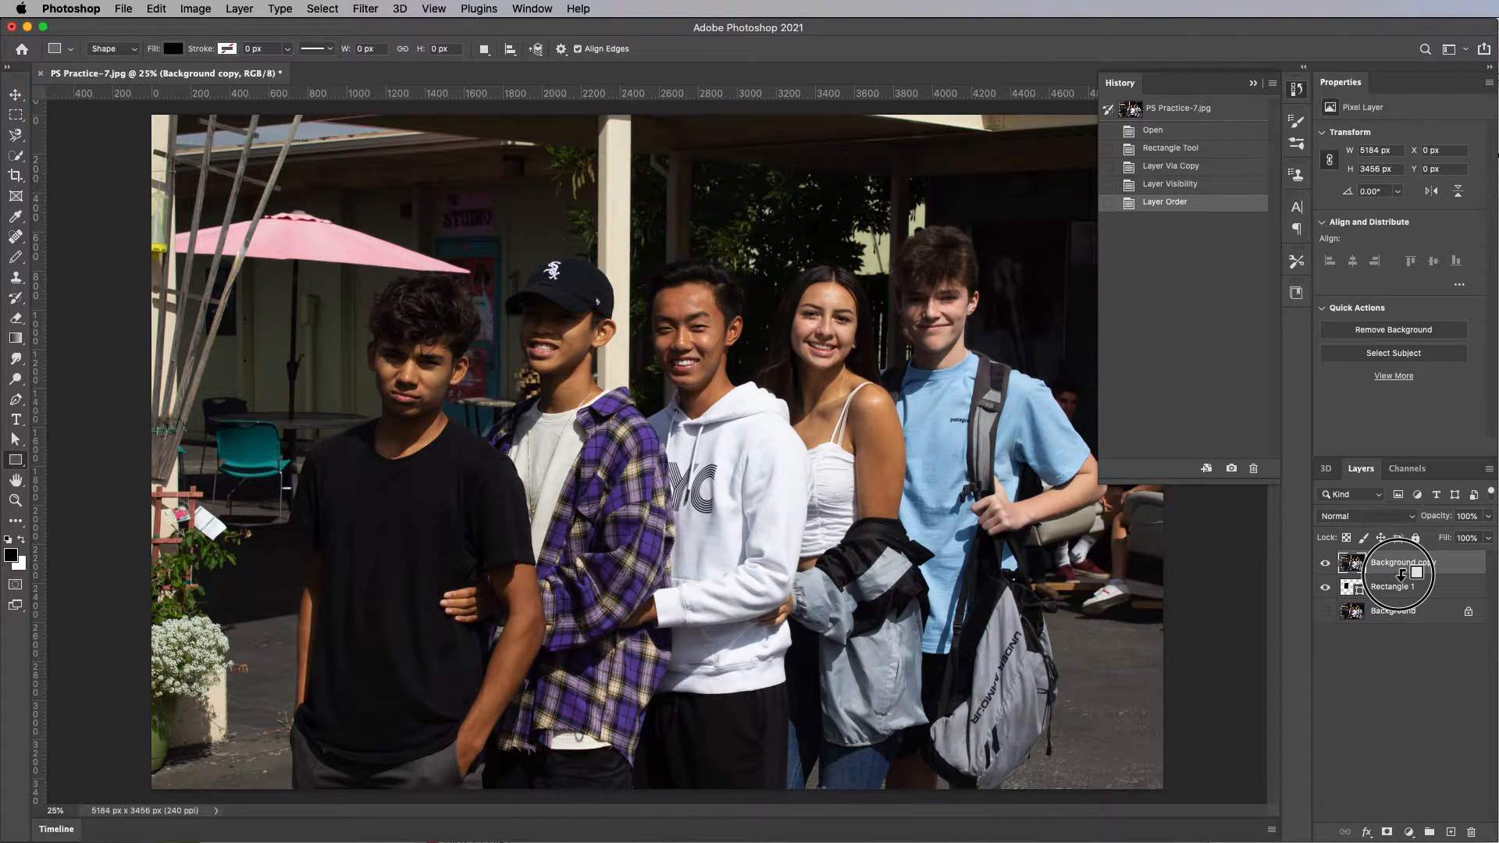
pyautogui.keyDown('alt'); pyautogui.click(1401, 574); pyautogui.keyUp('alt')
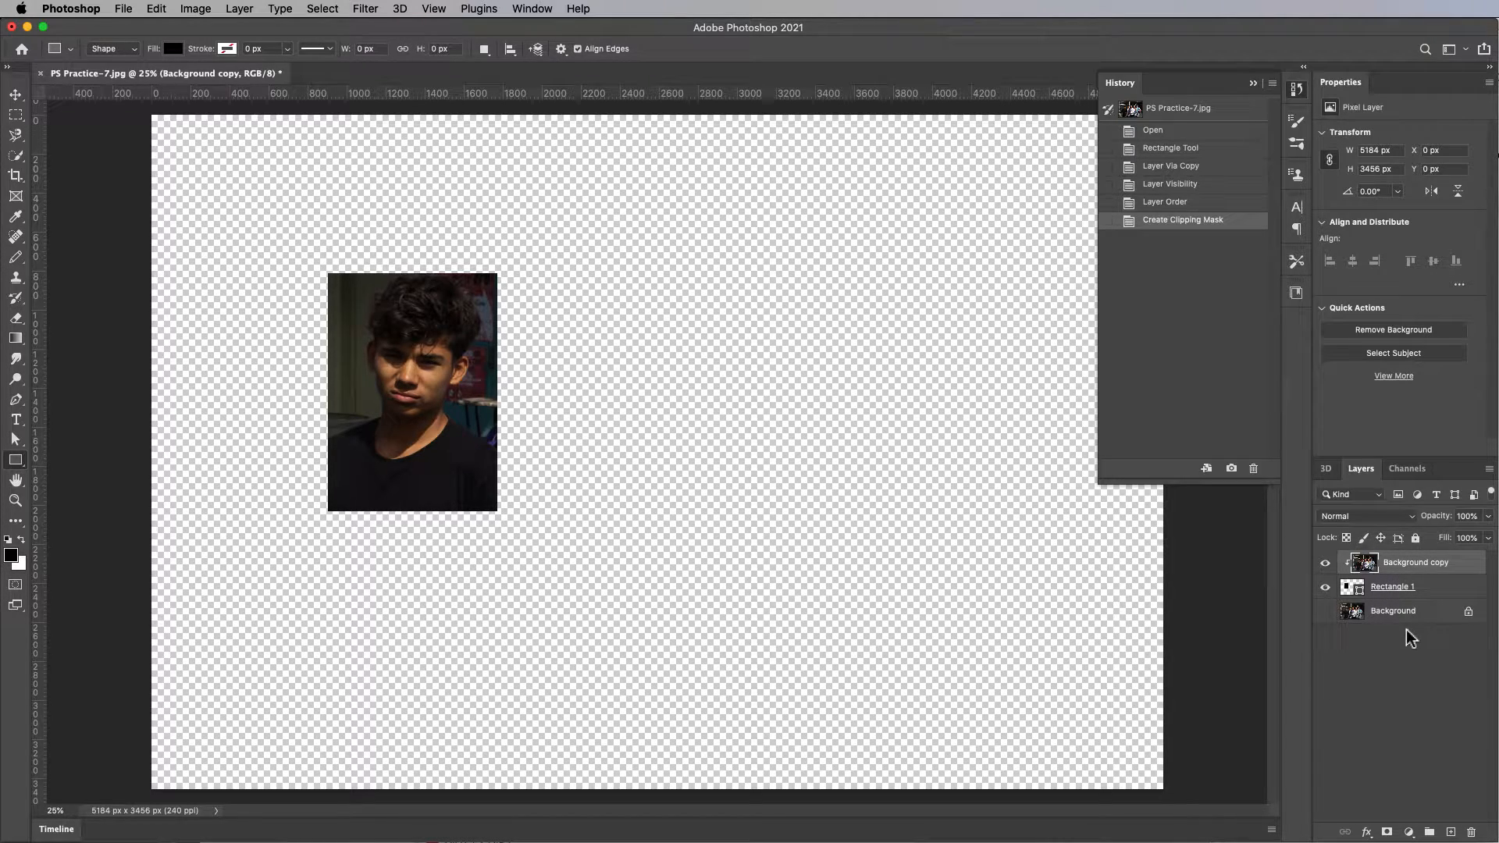
# - Duplicate the hidden Background layer again, move this copy to the top of the layer stack and make it visible
pyautogui.click(1435, 617)
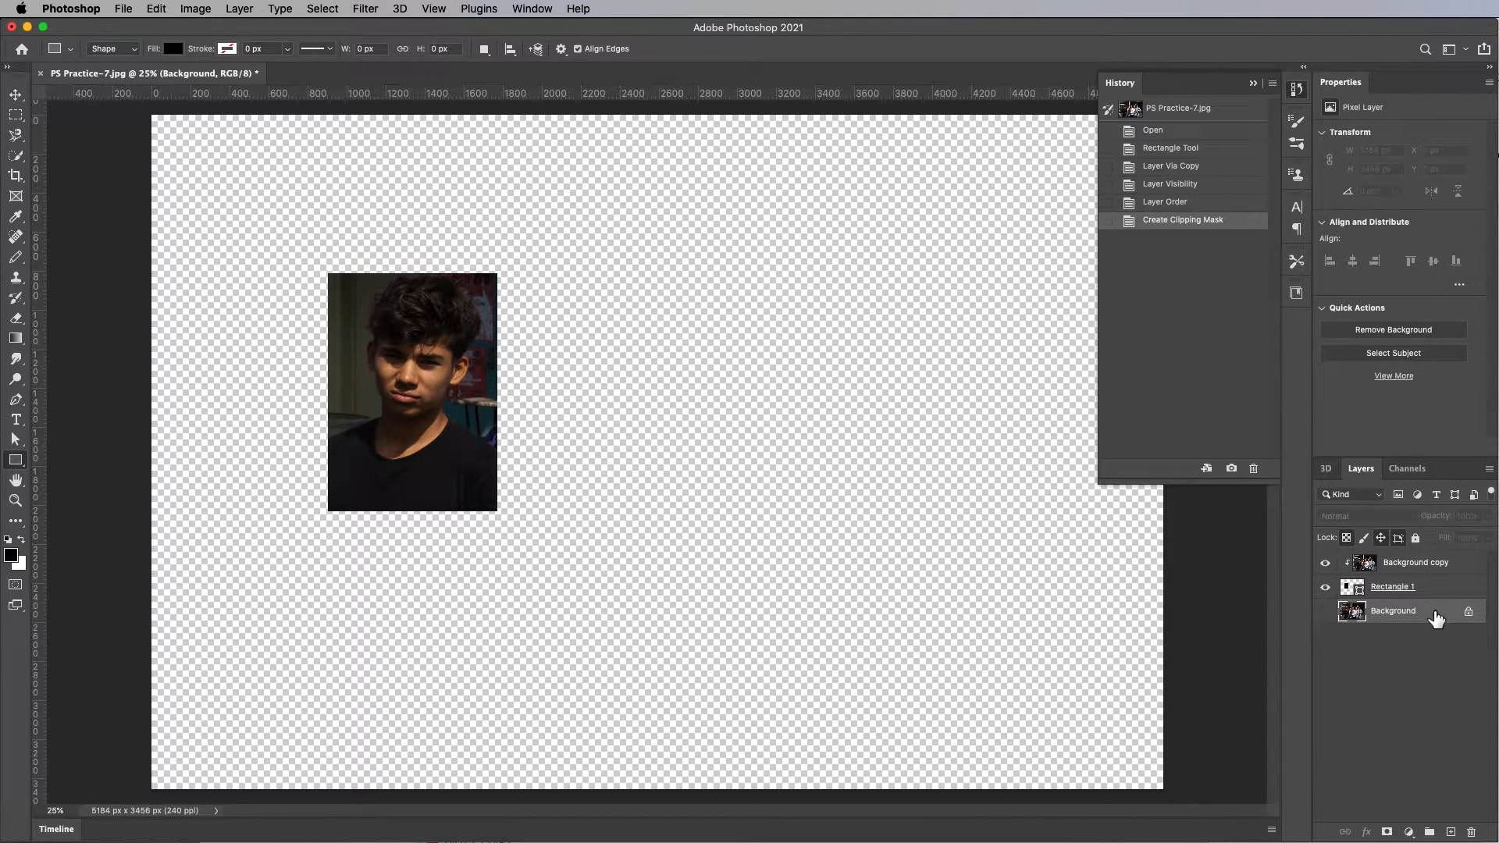
pyautogui.press('super+j')
pyautogui.moveTo(1405, 612); pyautogui.dragTo(1395, 556)
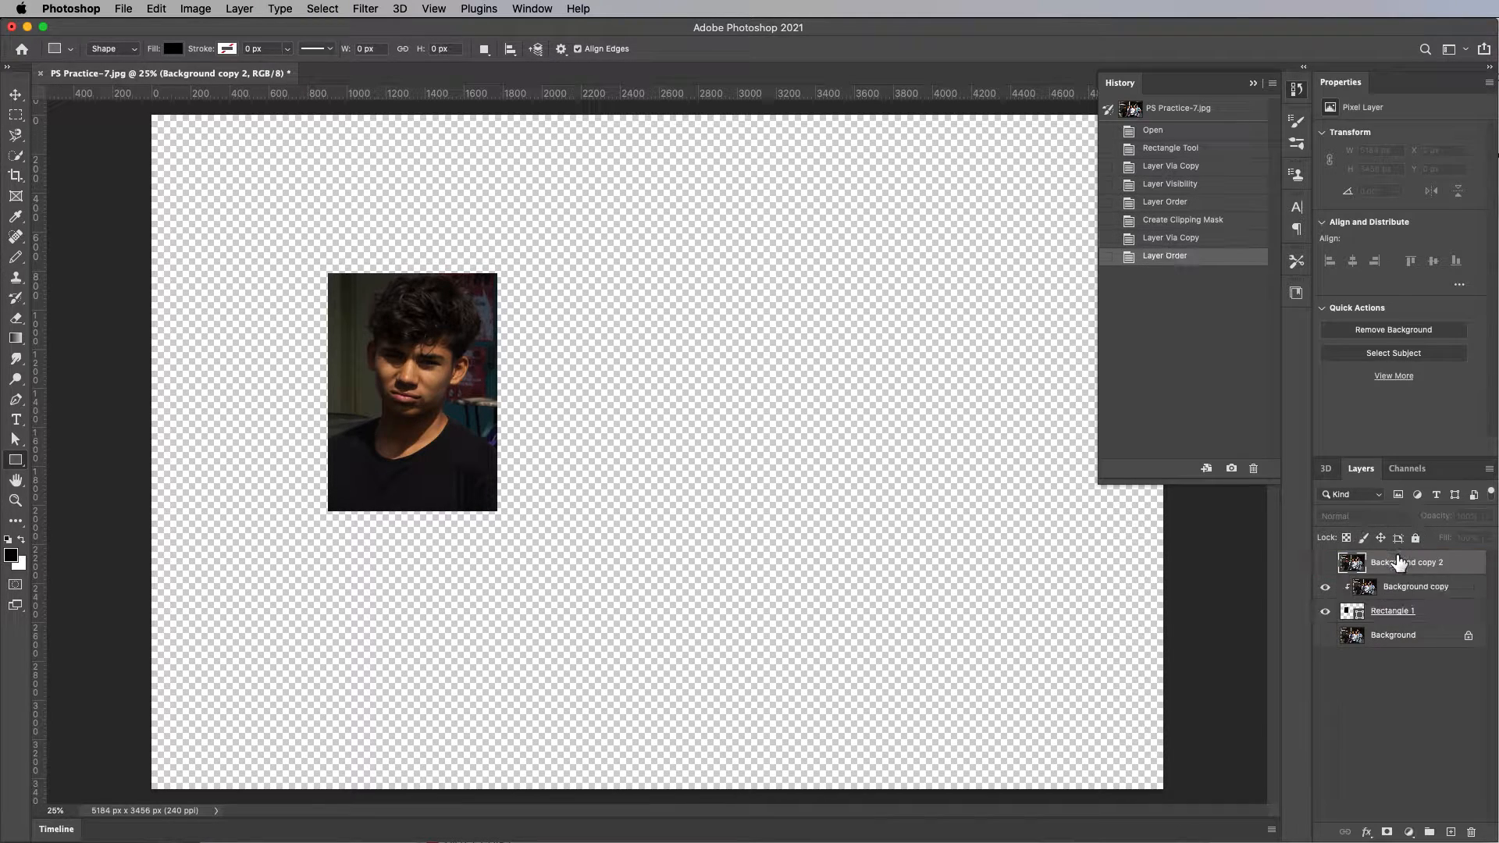
pyautogui.click(1325, 563)
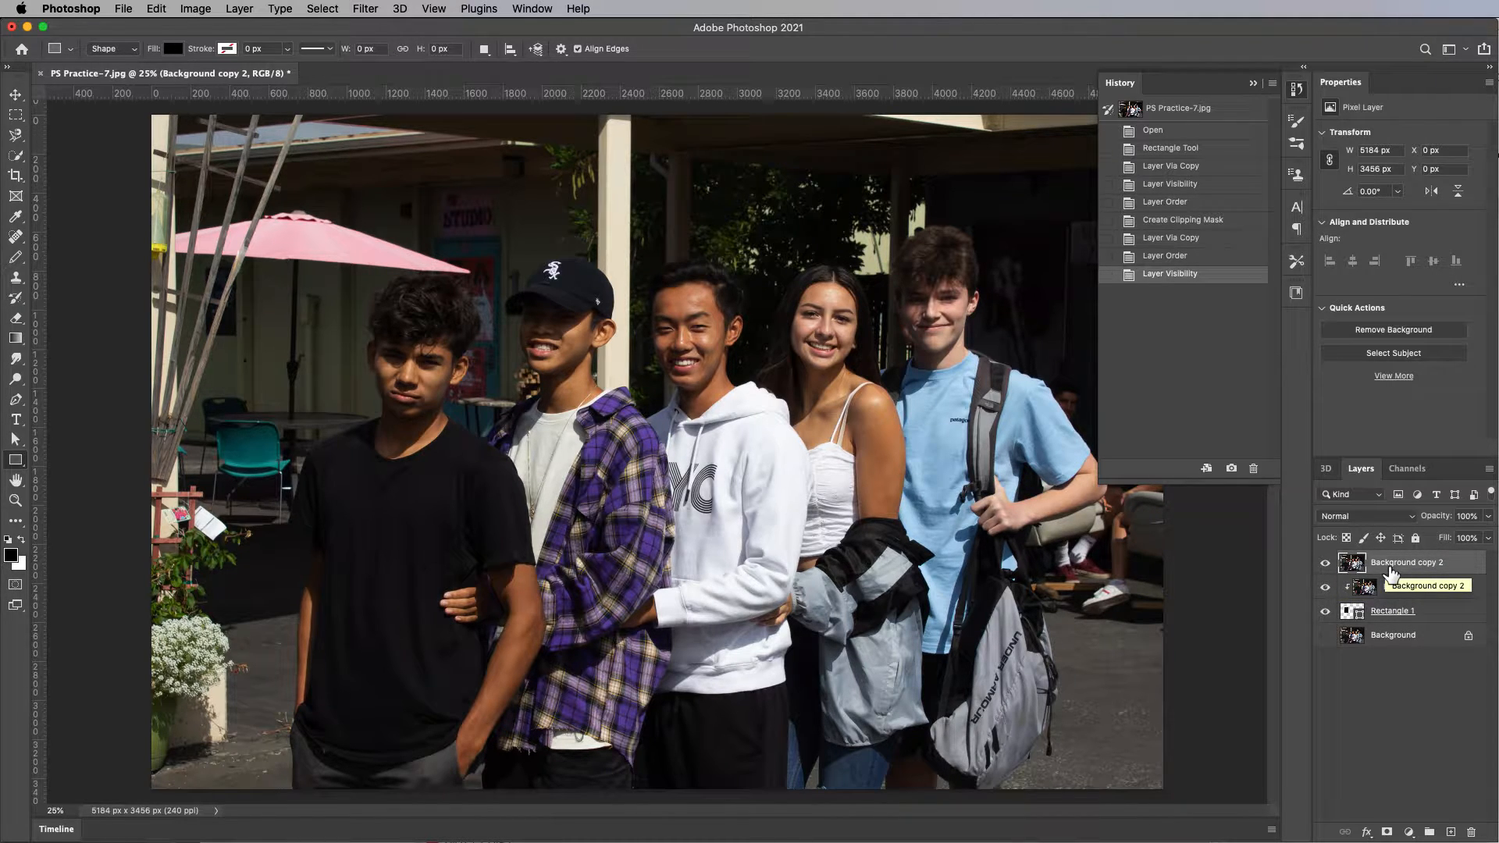
# - Draw a black circle of about 824 px with the Ellipse tool over the head of the person in the white hoodie
pyautogui.click(16, 463)
pyautogui.moveTo(16, 467); pyautogui.dragTo(78, 489)
pyautogui.moveTo(683, 337); pyautogui.dragTo(720, 374)
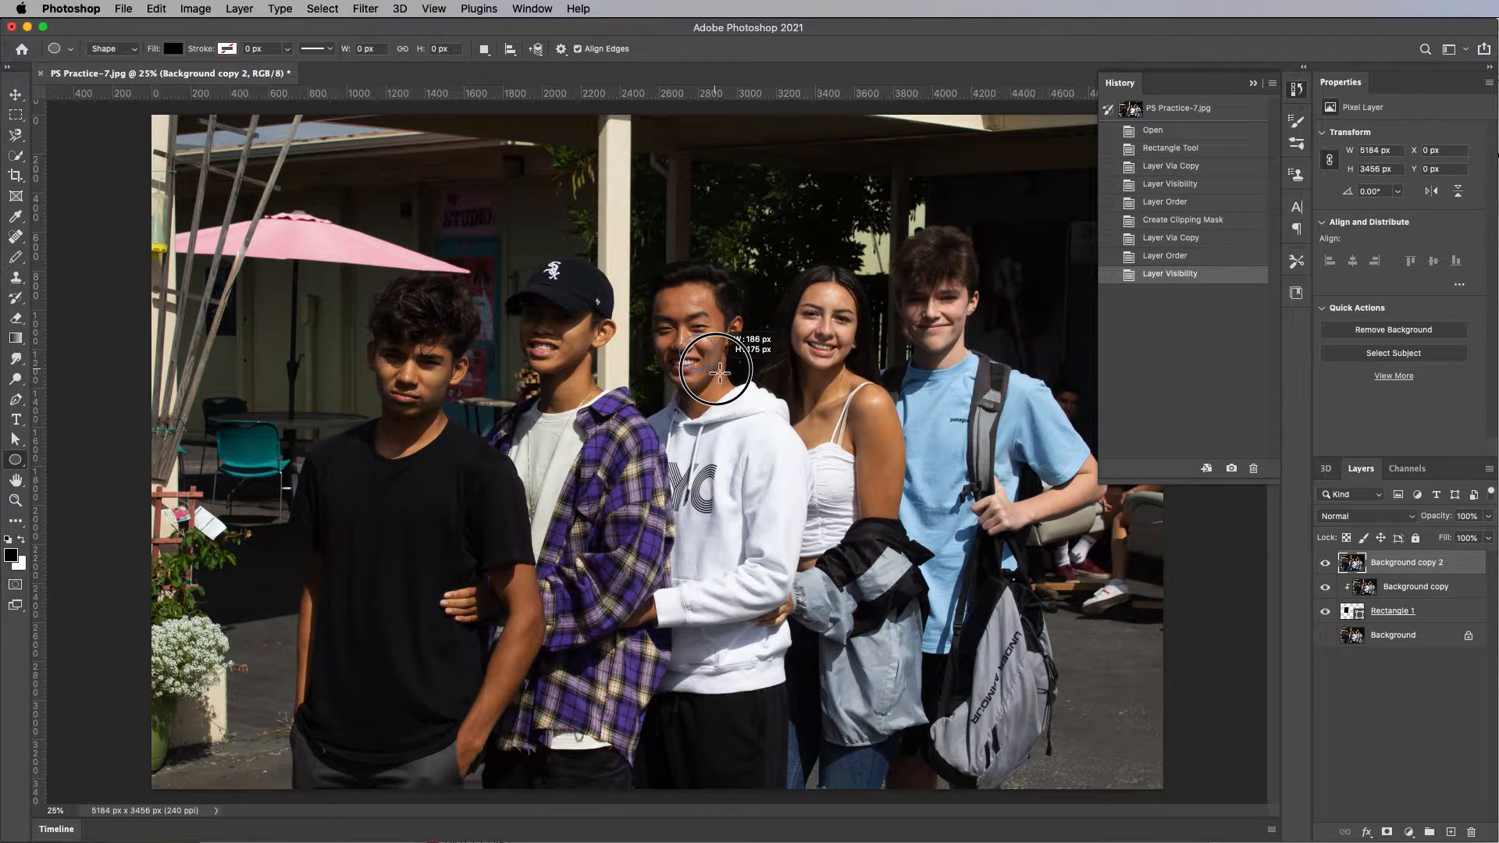
pyautogui.moveTo(720, 373); pyautogui.dragTo(764, 453)
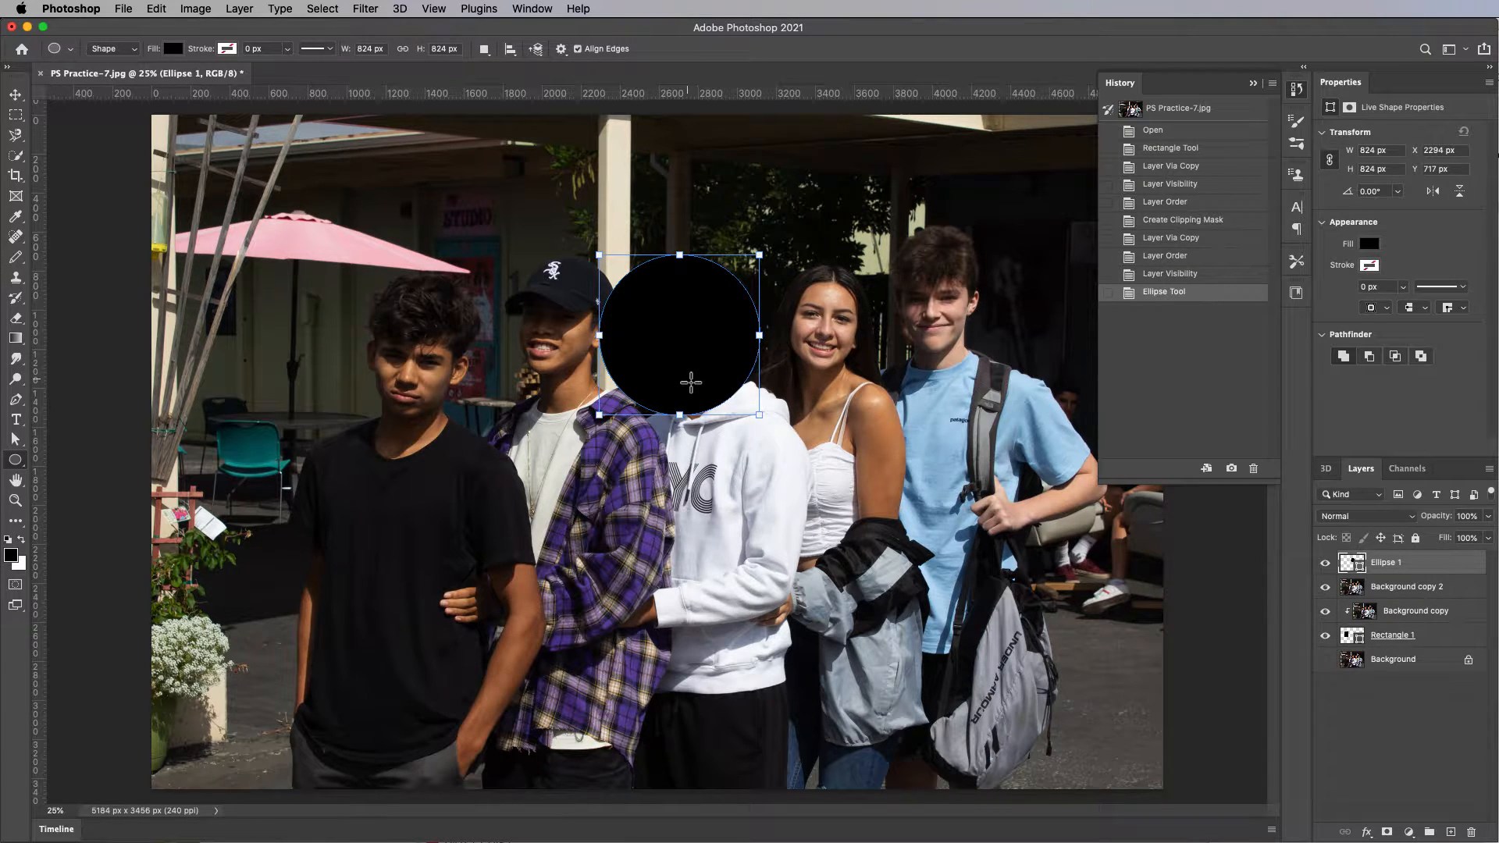
# - Move the black circle to centre it on the head, then place Background copy 2 above it and clip it to the circle
pyautogui.press('v')
pyautogui.moveTo(667, 344); pyautogui.dragTo(682, 335)
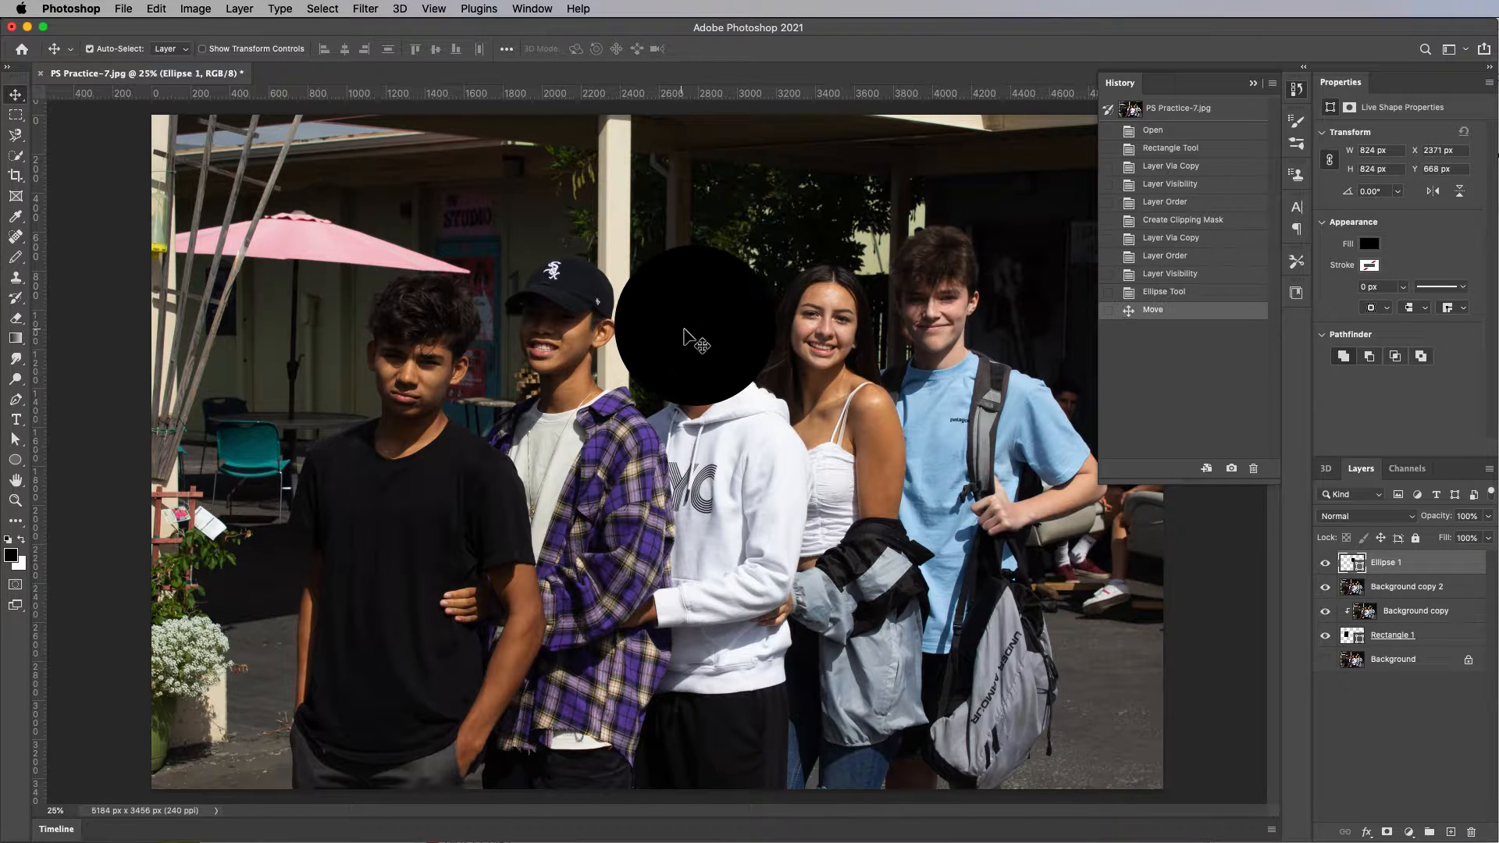
pyautogui.moveTo(1387, 594)
pyautogui.mouseDown()
pyautogui.moveTo(1409, 558)
pyautogui.moveTo(1425, 572)
pyautogui.moveTo(1395, 576)
pyautogui.mouseUp()
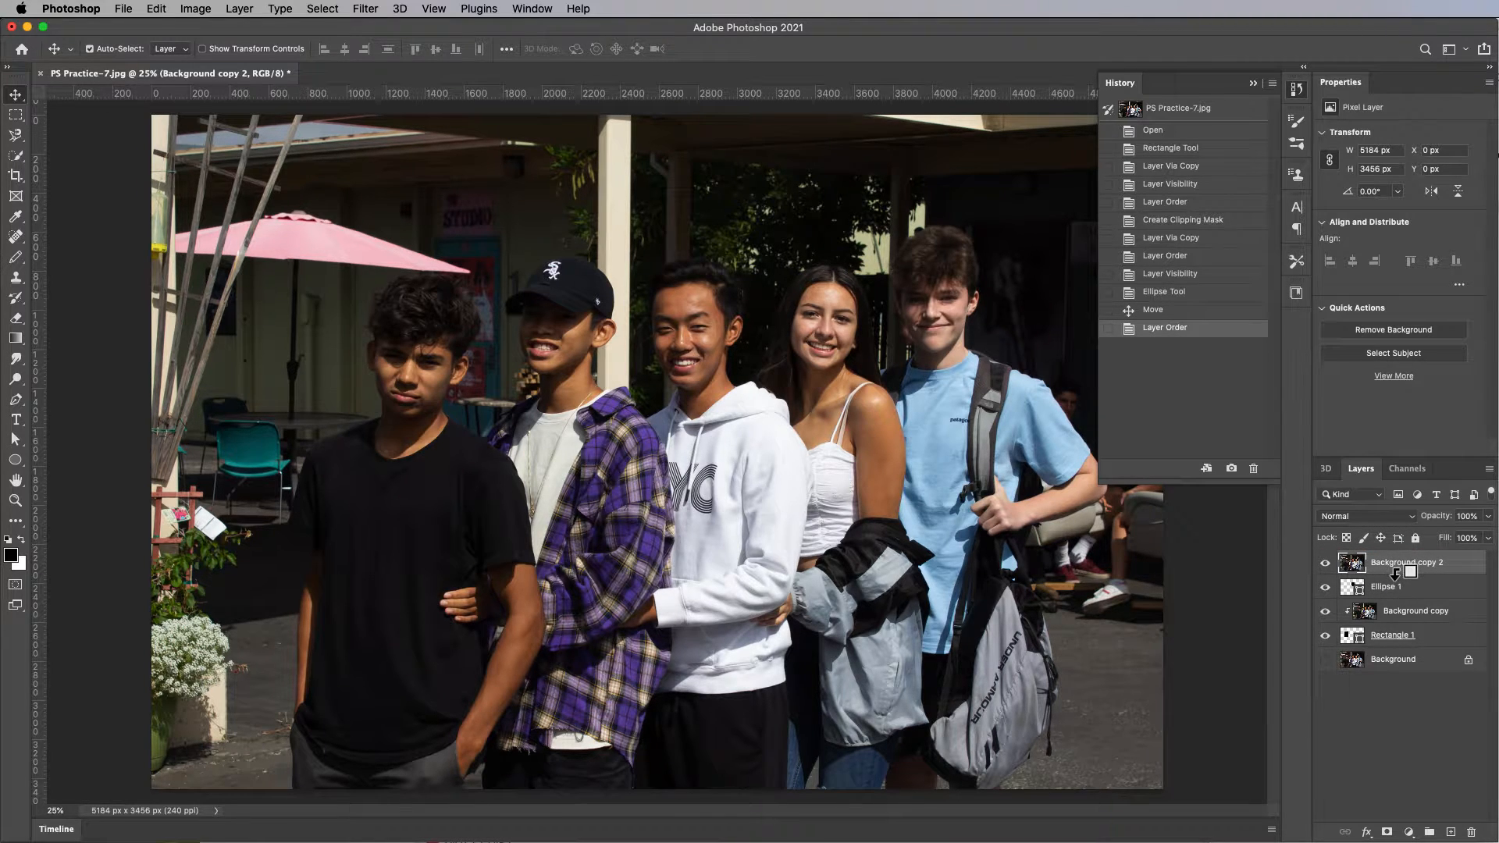
pyautogui.keyDown('alt'); pyautogui.click(1395, 575); pyautogui.keyUp('alt')
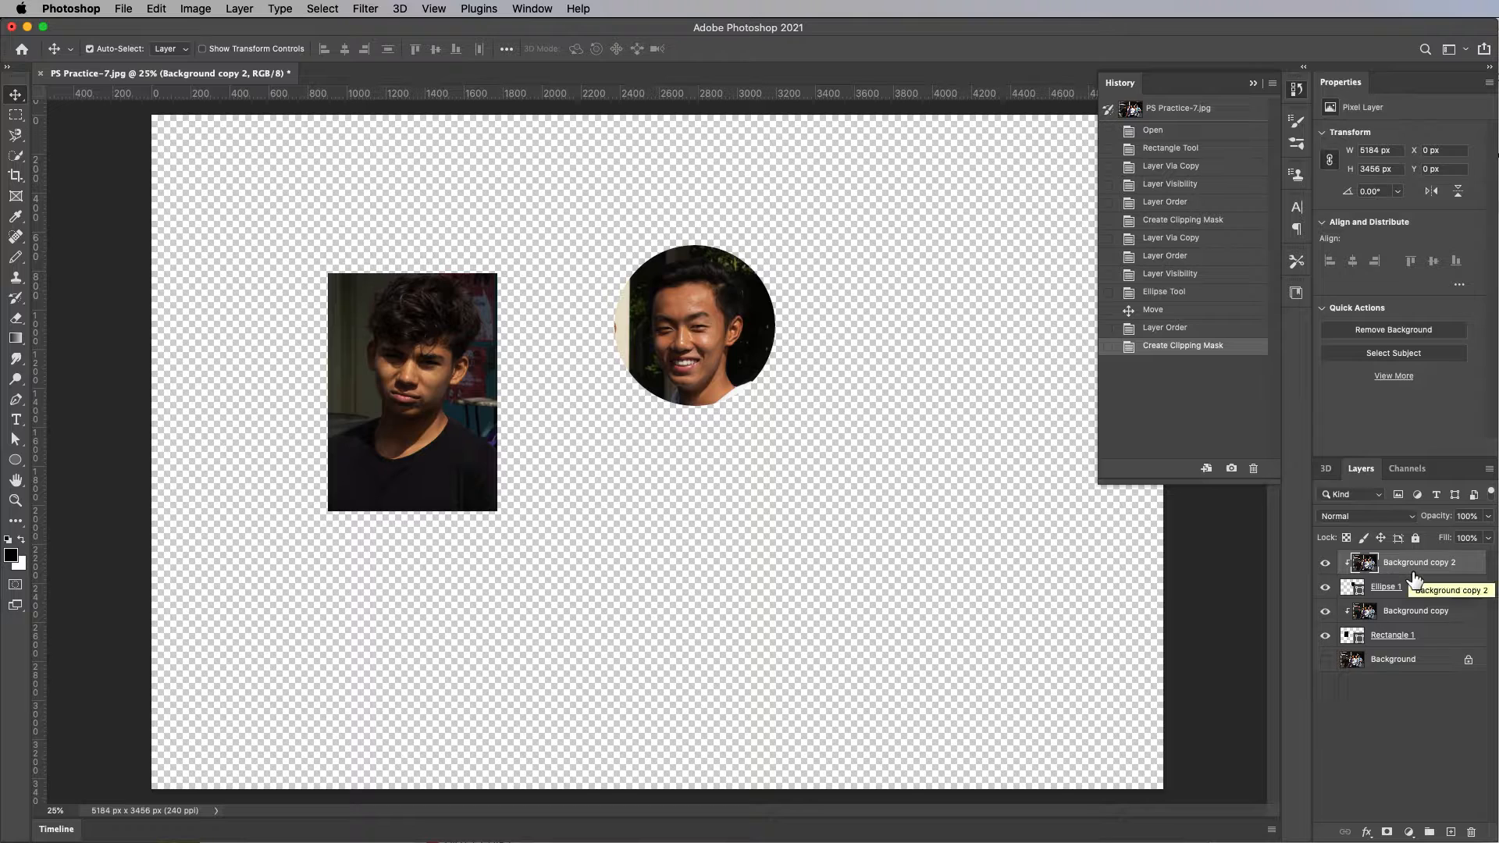
# - Choose the Polygon tool, duplicate the hidden Background layer, and make the copy visible at the top of the layer stack
pyautogui.click(16, 463)
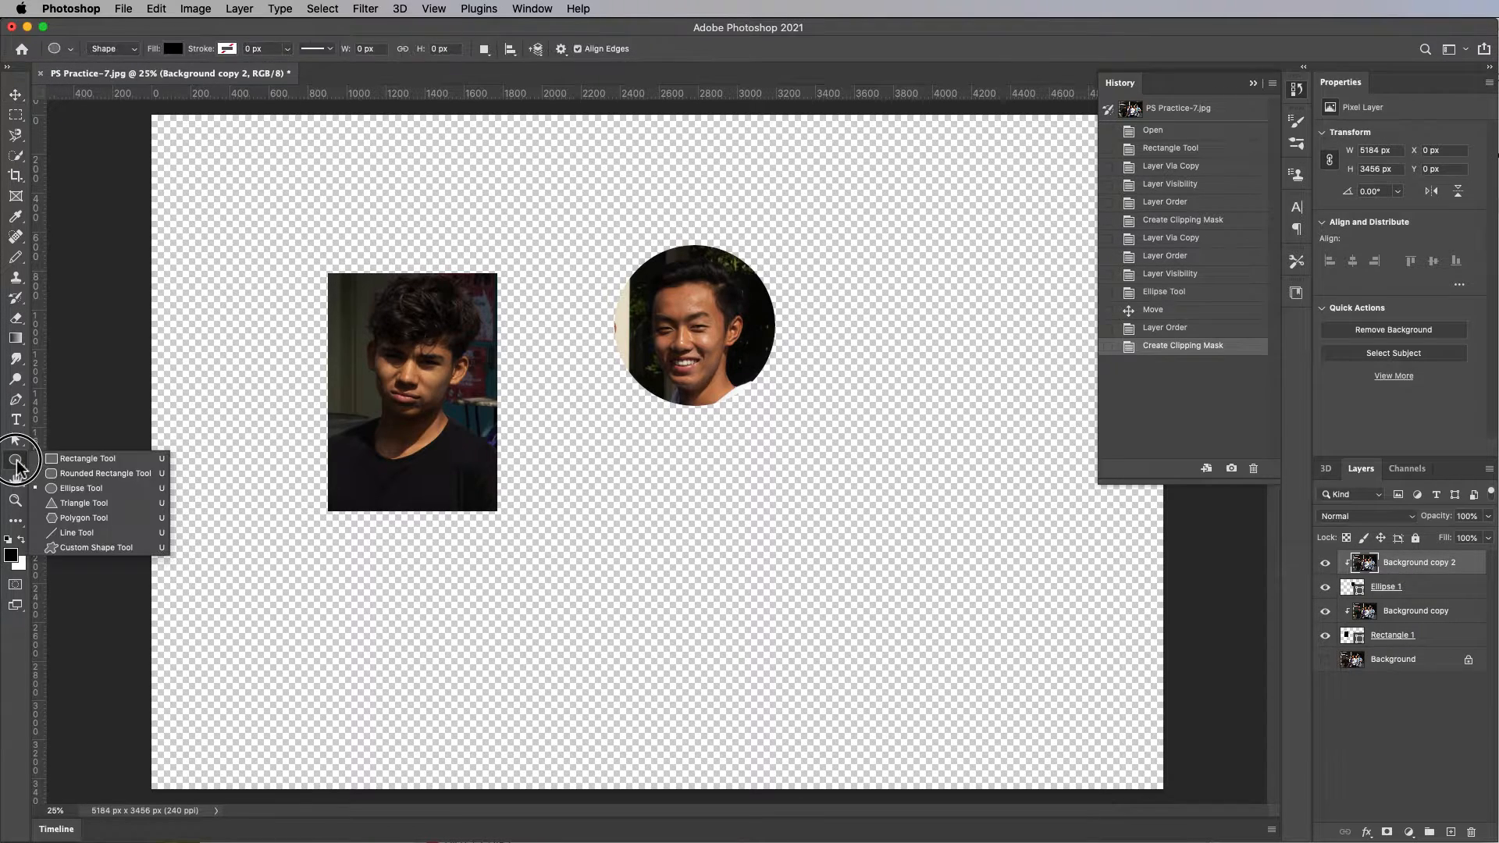
pyautogui.click(82, 518)
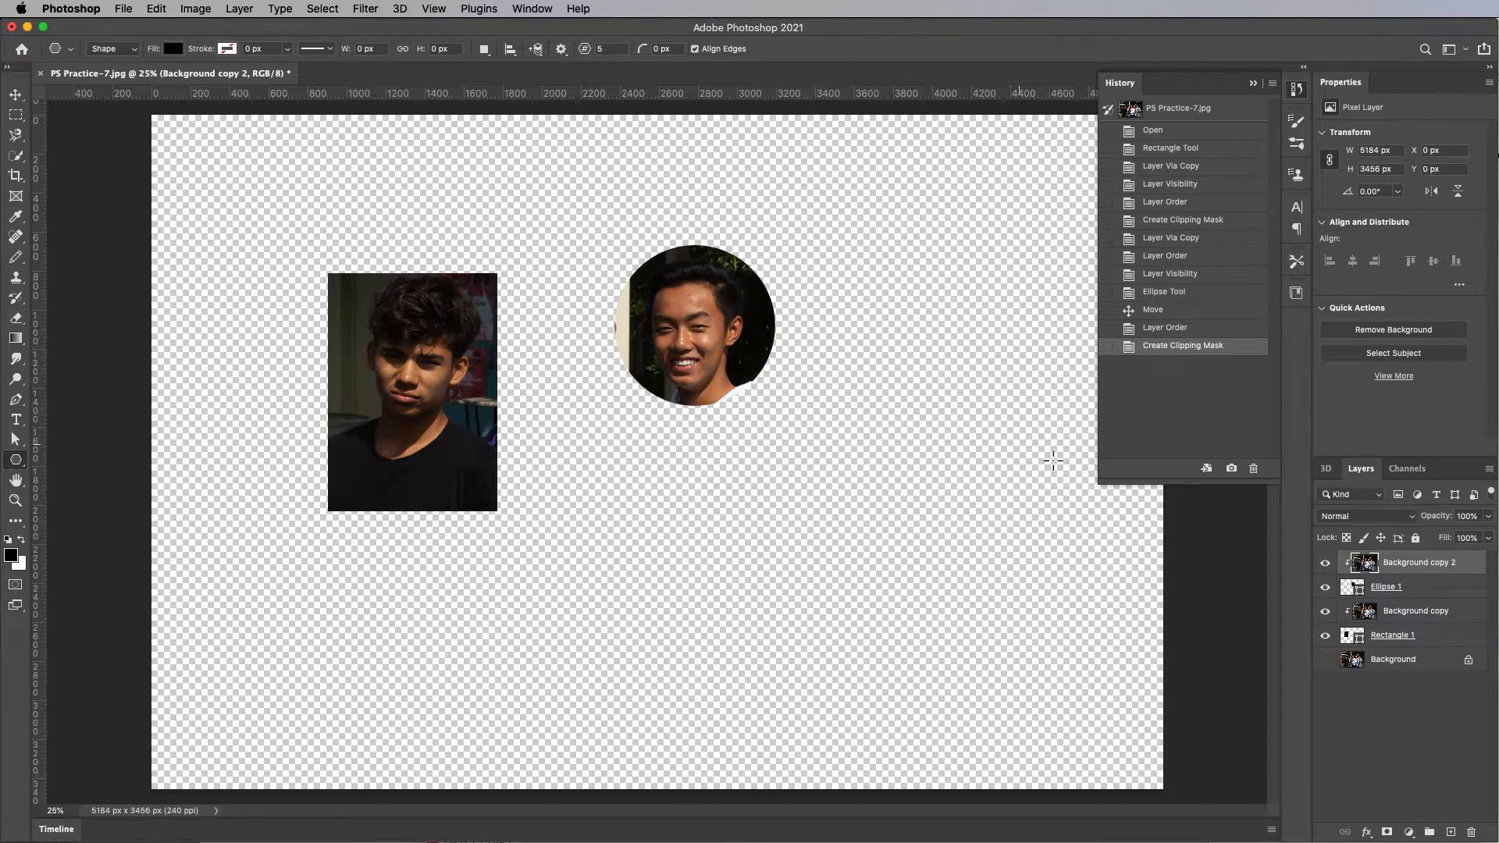
pyautogui.click(1428, 667)
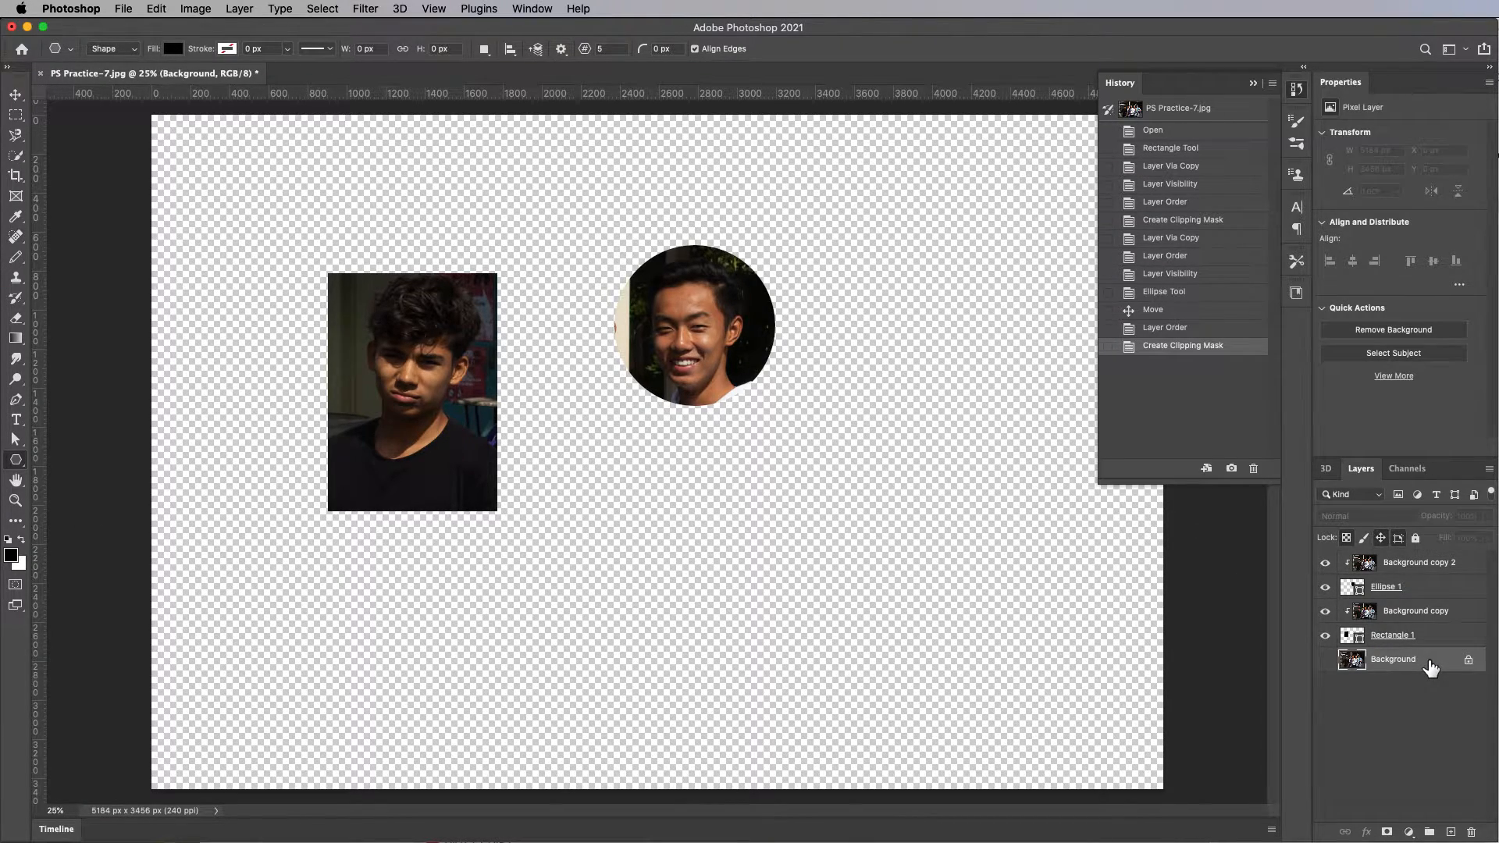
pyautogui.press('super+j')
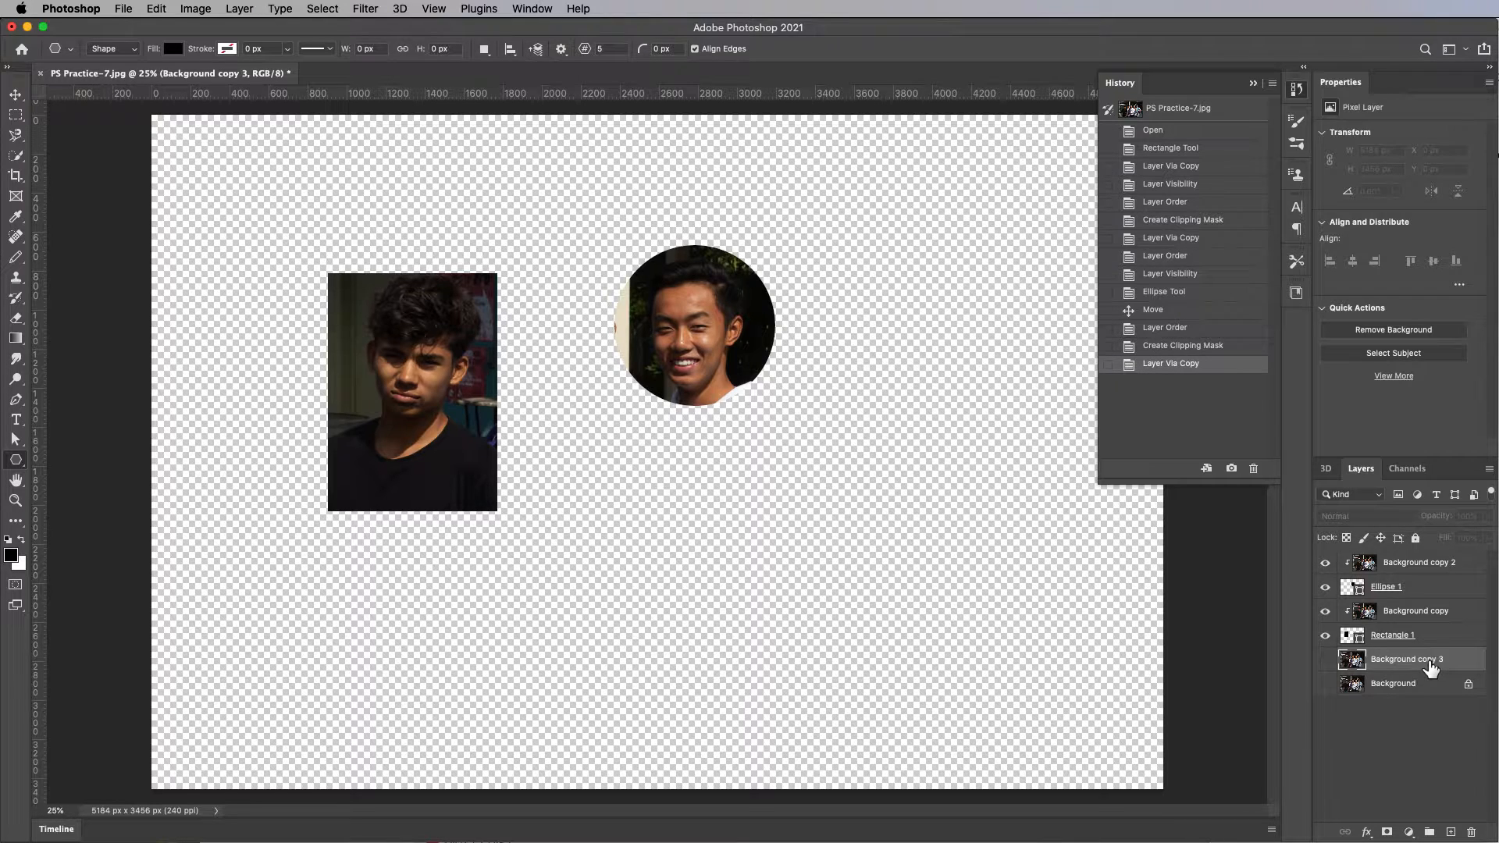
pyautogui.moveTo(1425, 666); pyautogui.dragTo(1430, 563)
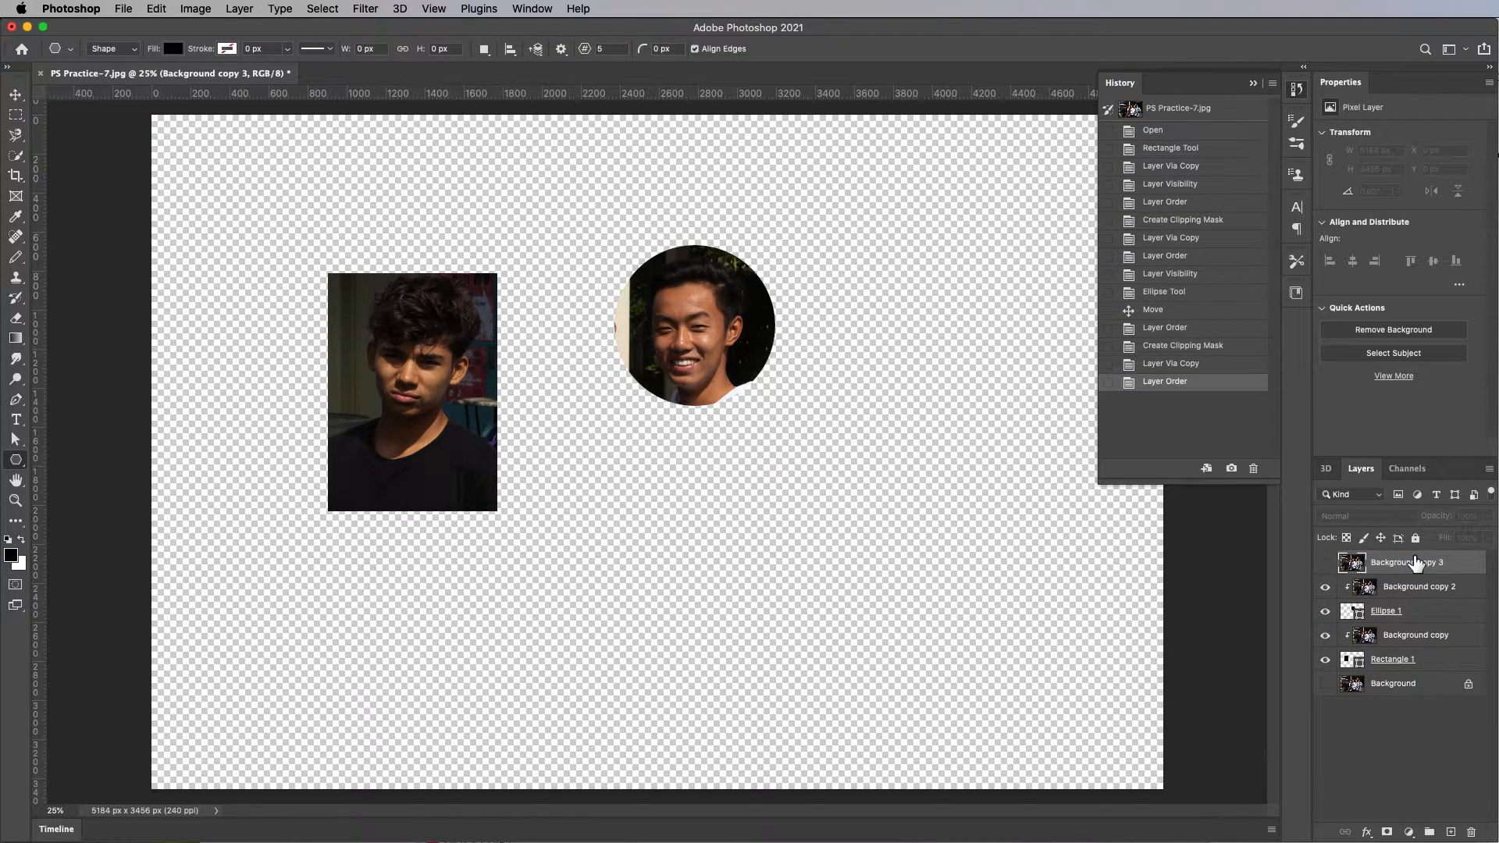
pyautogui.click(1325, 564)
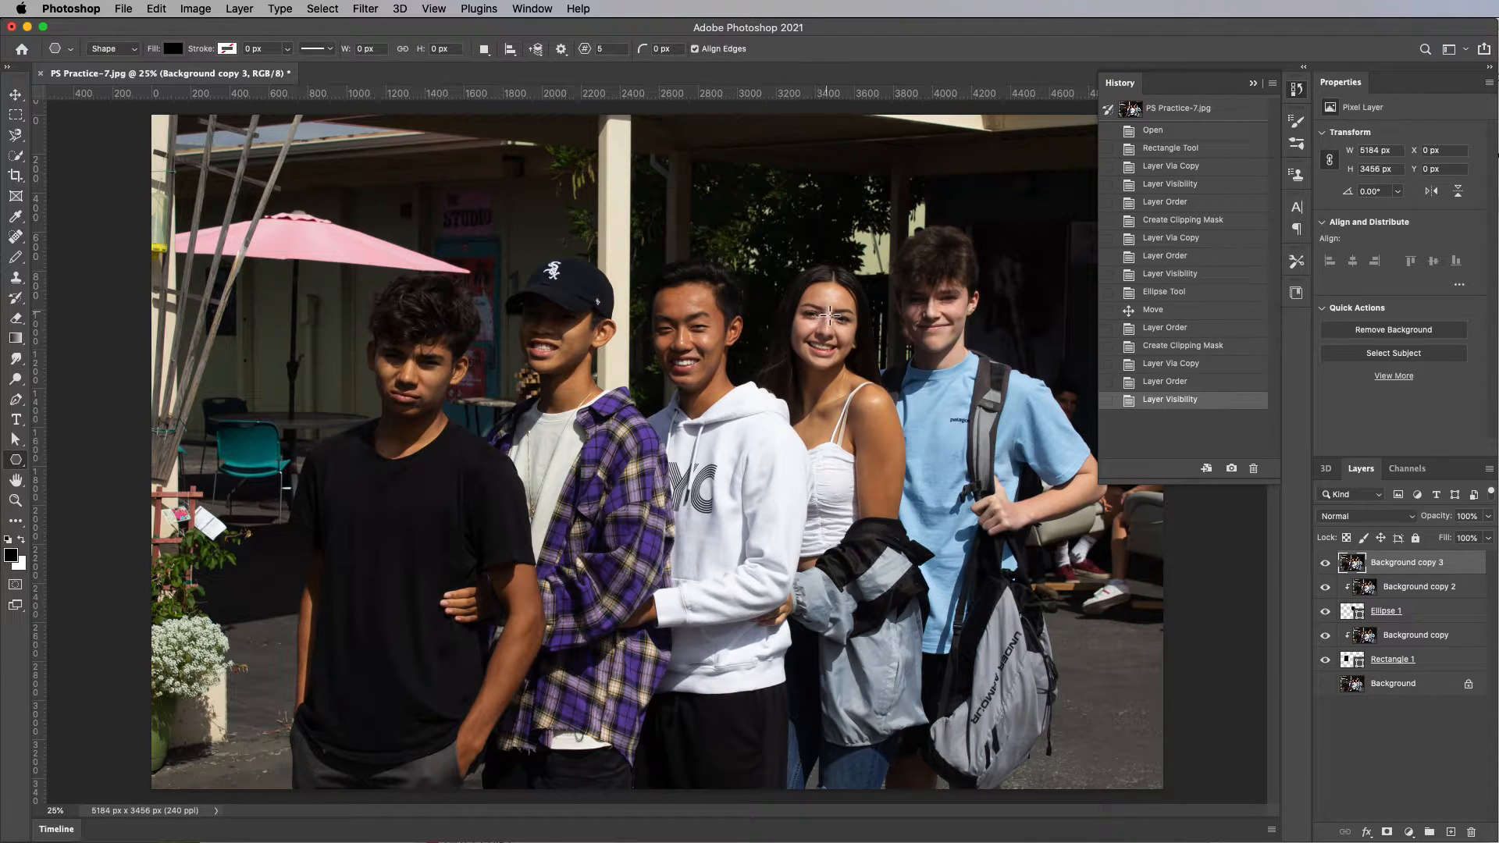
# - Create a 100 px by 100 px polygon with 3 sides just above the head of the person in the white top
pyautogui.click(808, 239)
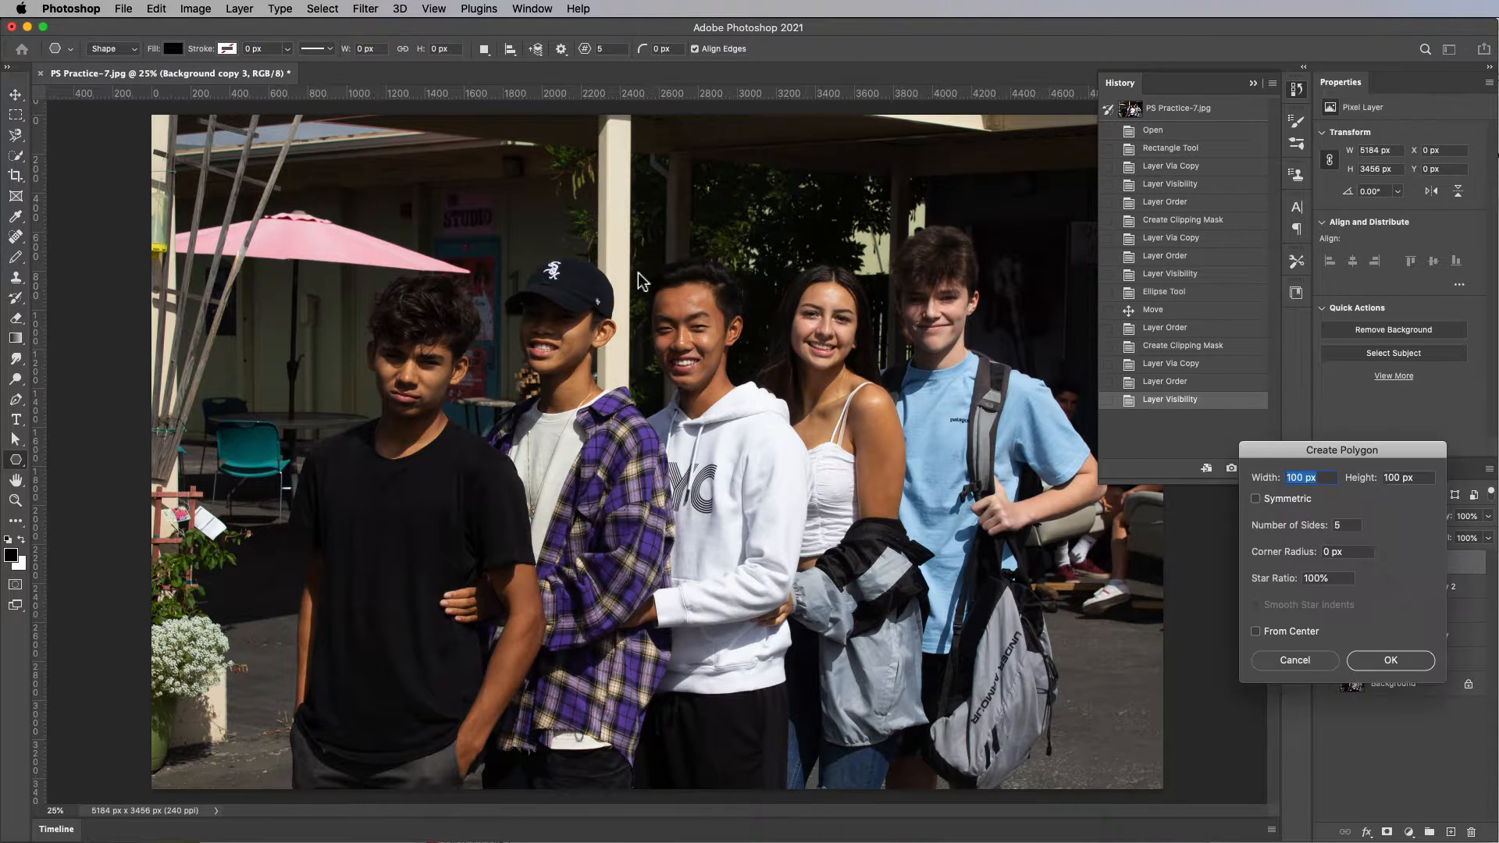
pyautogui.moveTo(1319, 451); pyautogui.dragTo(842, 352)
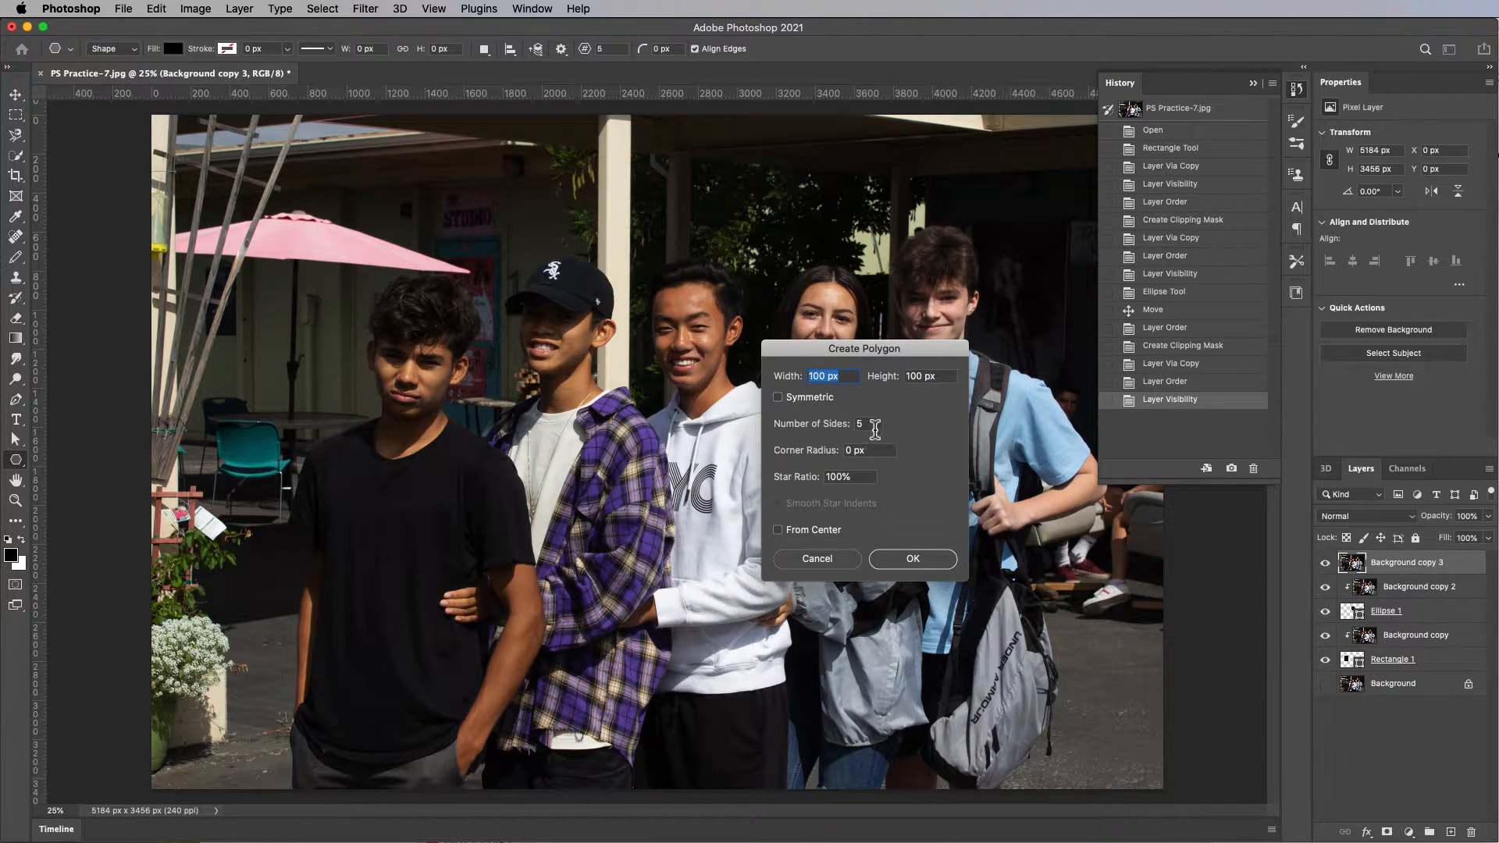
pyautogui.click(831, 434)
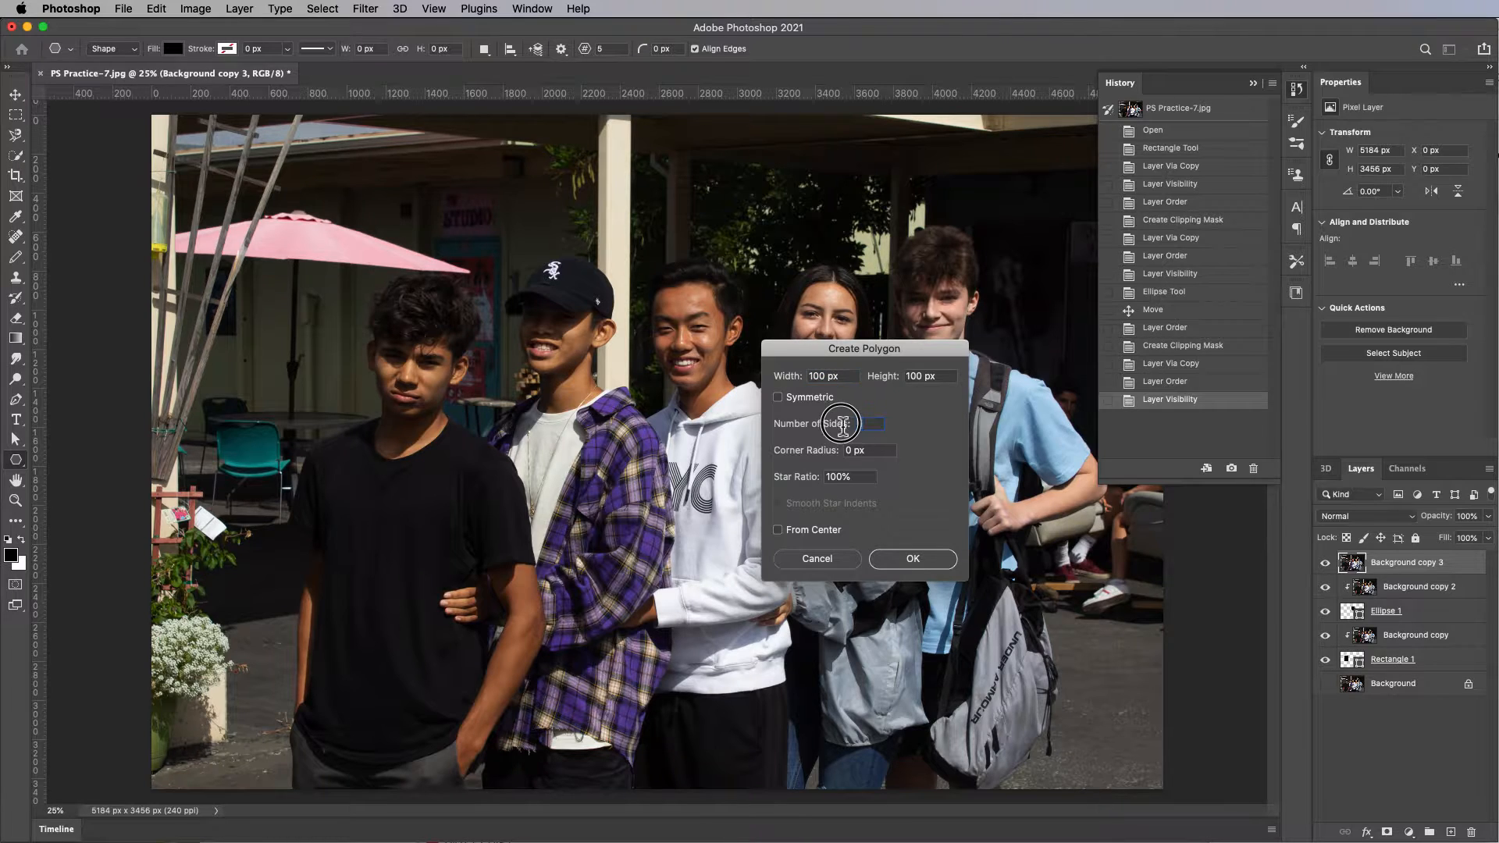
pyautogui.write('3')
pyautogui.click(898, 560)
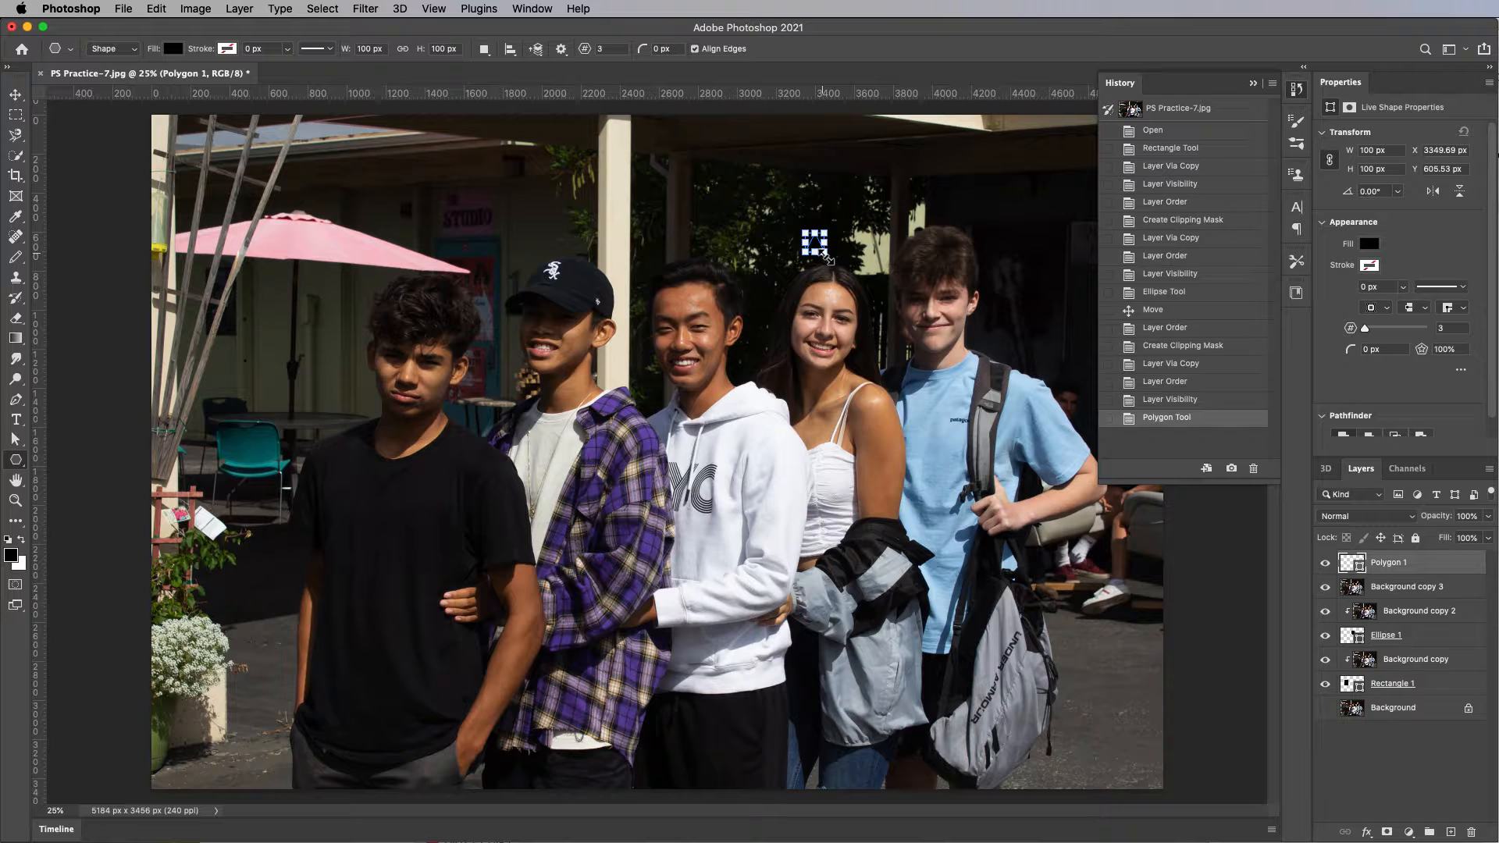
# - Enlarge the triangle to about 1054 by 923 px and move it over the head of the person in the white top
pyautogui.moveTo(827, 258); pyautogui.dragTo(1010, 412)
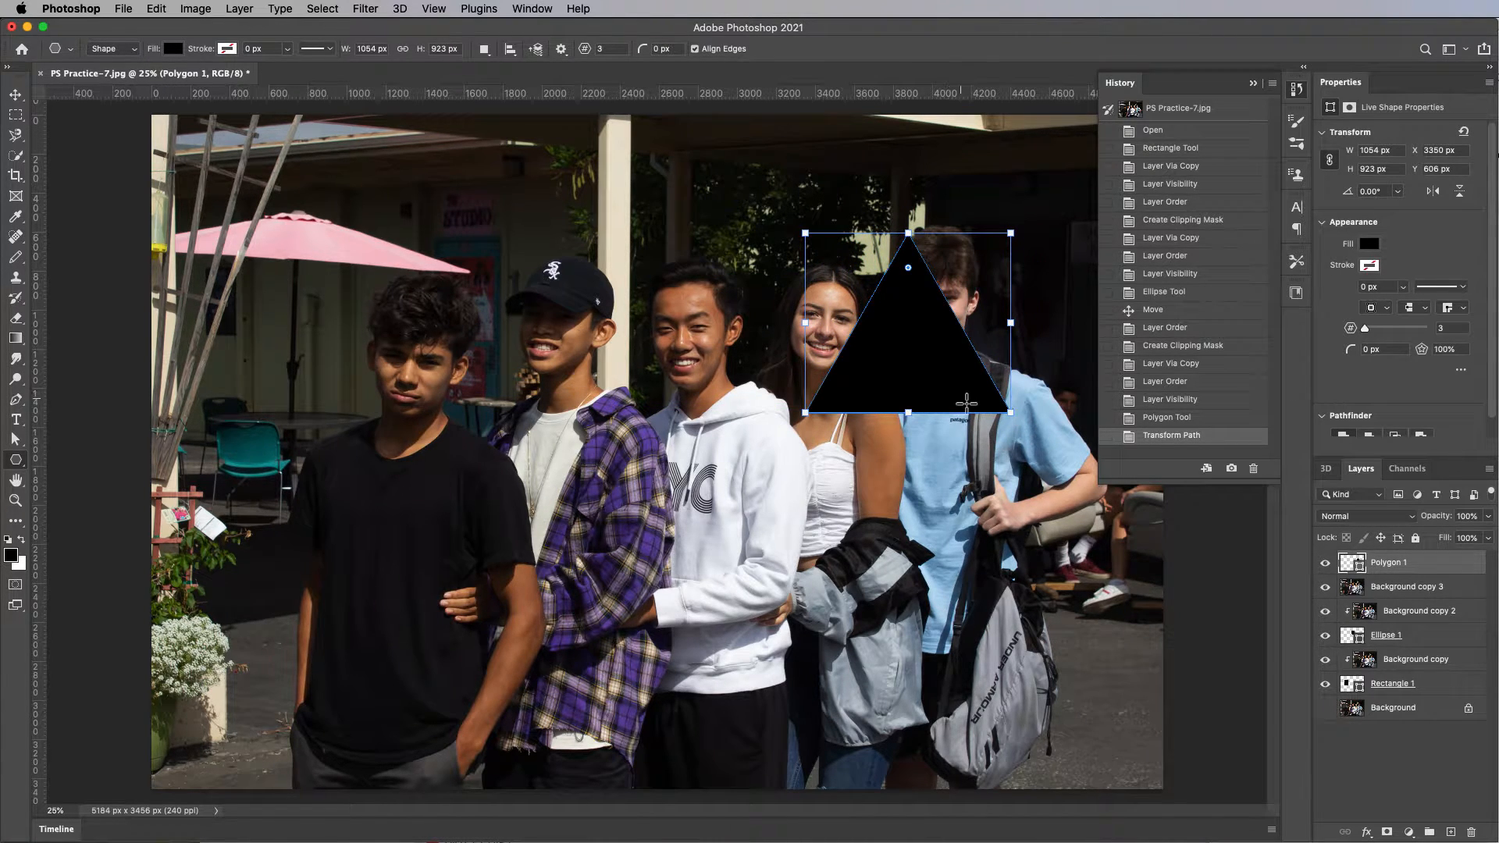
pyautogui.click(15, 94)
pyautogui.moveTo(897, 356); pyautogui.dragTo(817, 340)
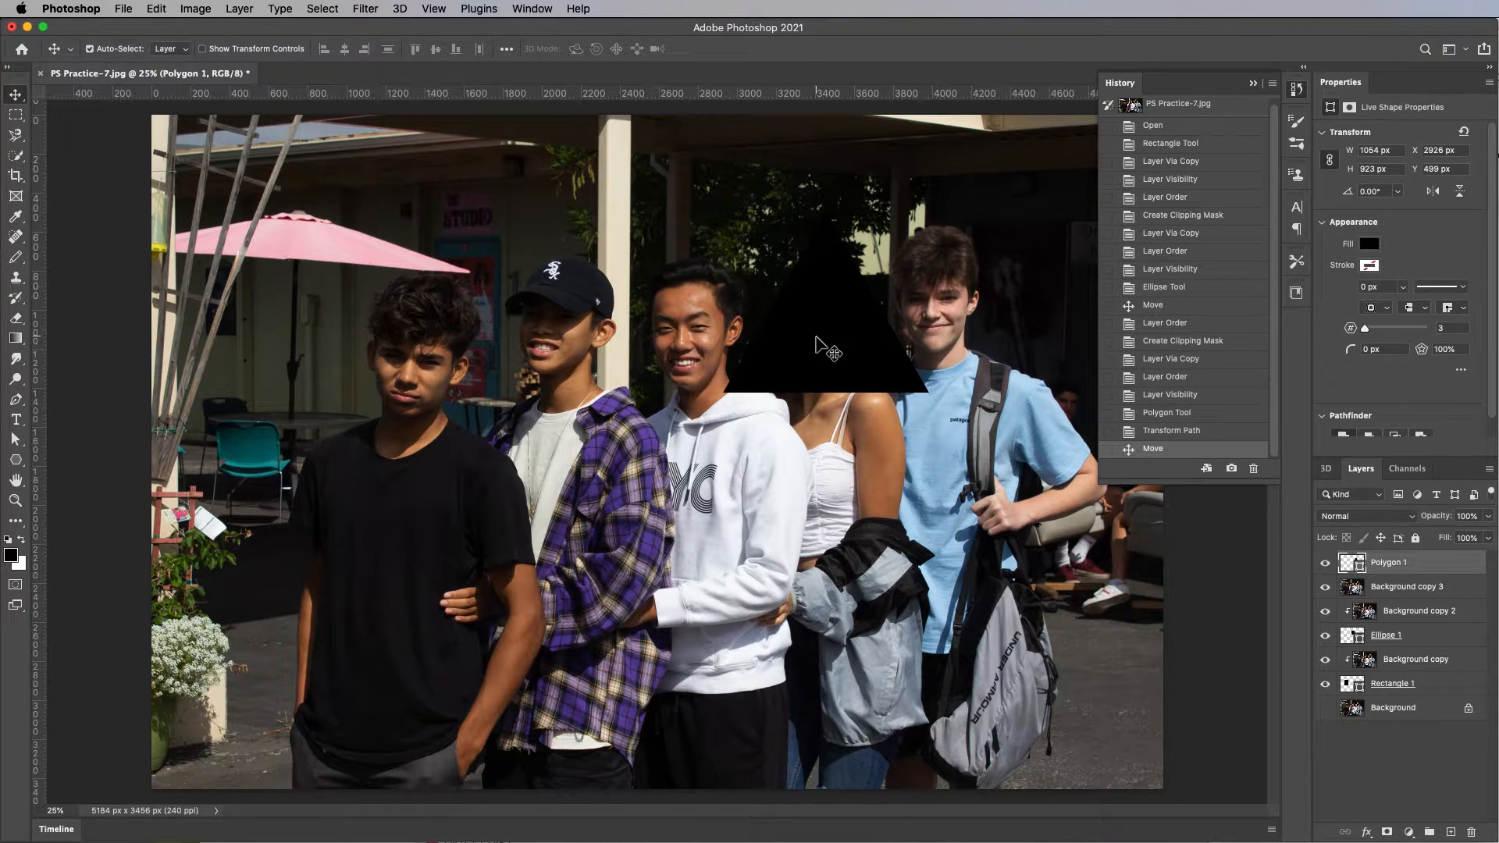
# - Place the Background copy 3 layer above the triangle layer and clip it to the triangle with a clipping mask
pyautogui.click(1397, 593)
pyautogui.moveTo(1397, 594); pyautogui.dragTo(1408, 573)
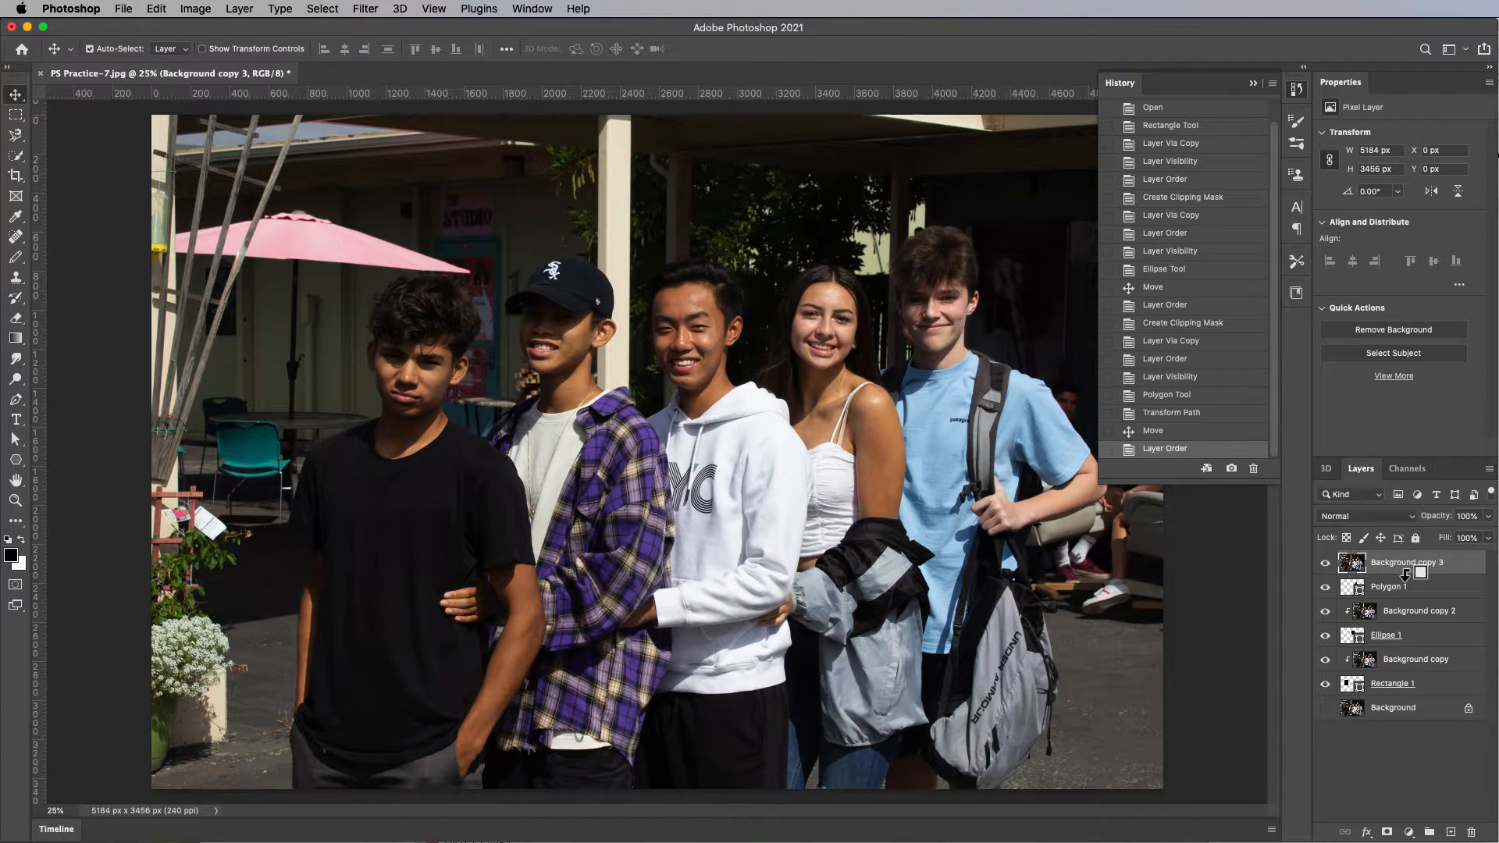
pyautogui.keyDown('alt'); pyautogui.click(1405, 574); pyautogui.keyUp('alt')
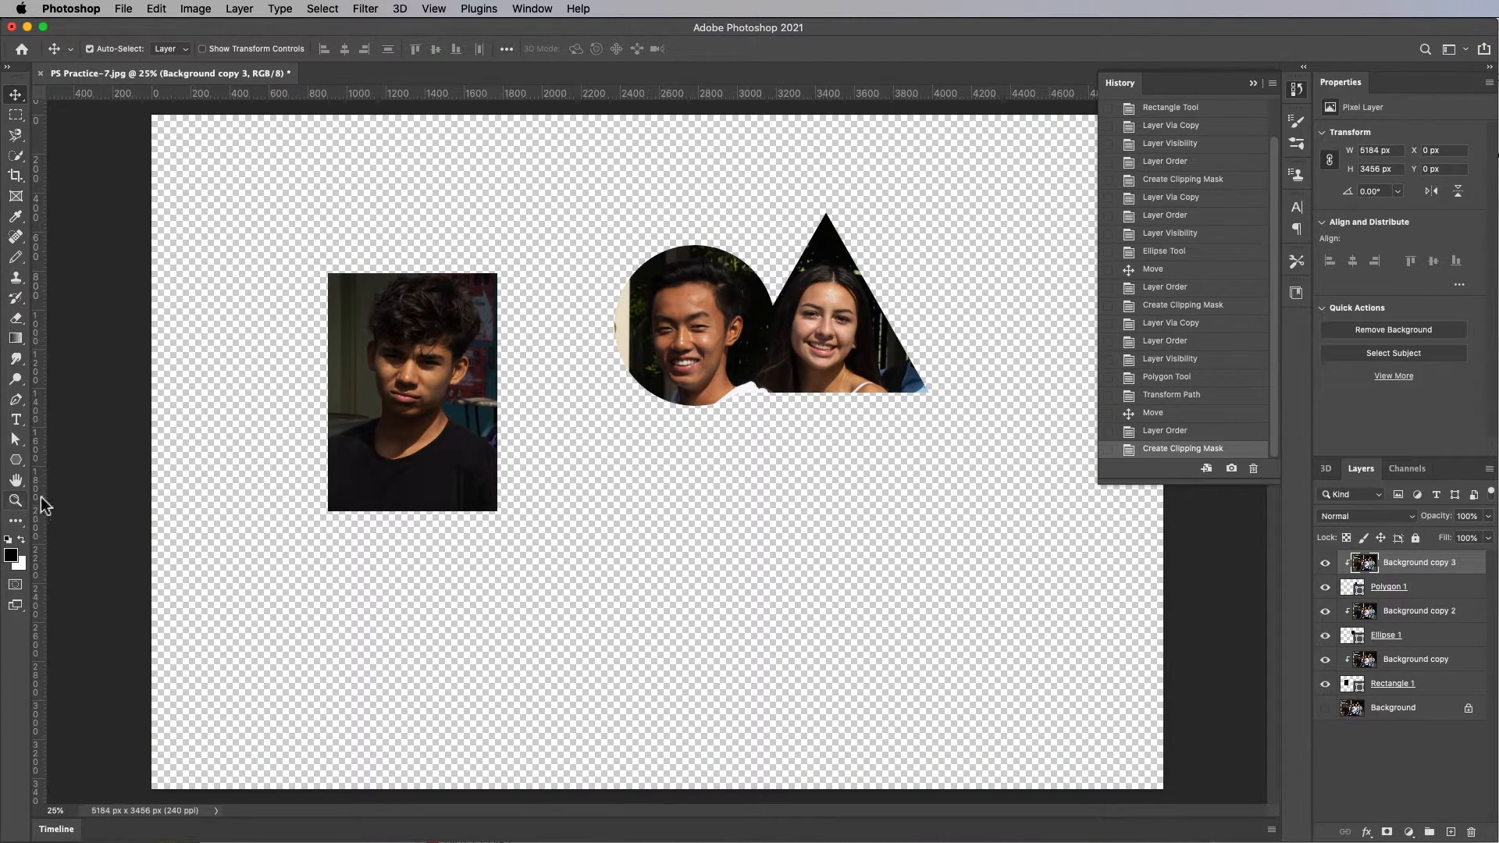
# - Activate the Custom Shape tool, enlarge its shape picker and display the shapes as a Large List
pyautogui.click(18, 465)
pyautogui.moveTo(23, 468); pyautogui.dragTo(86, 552)
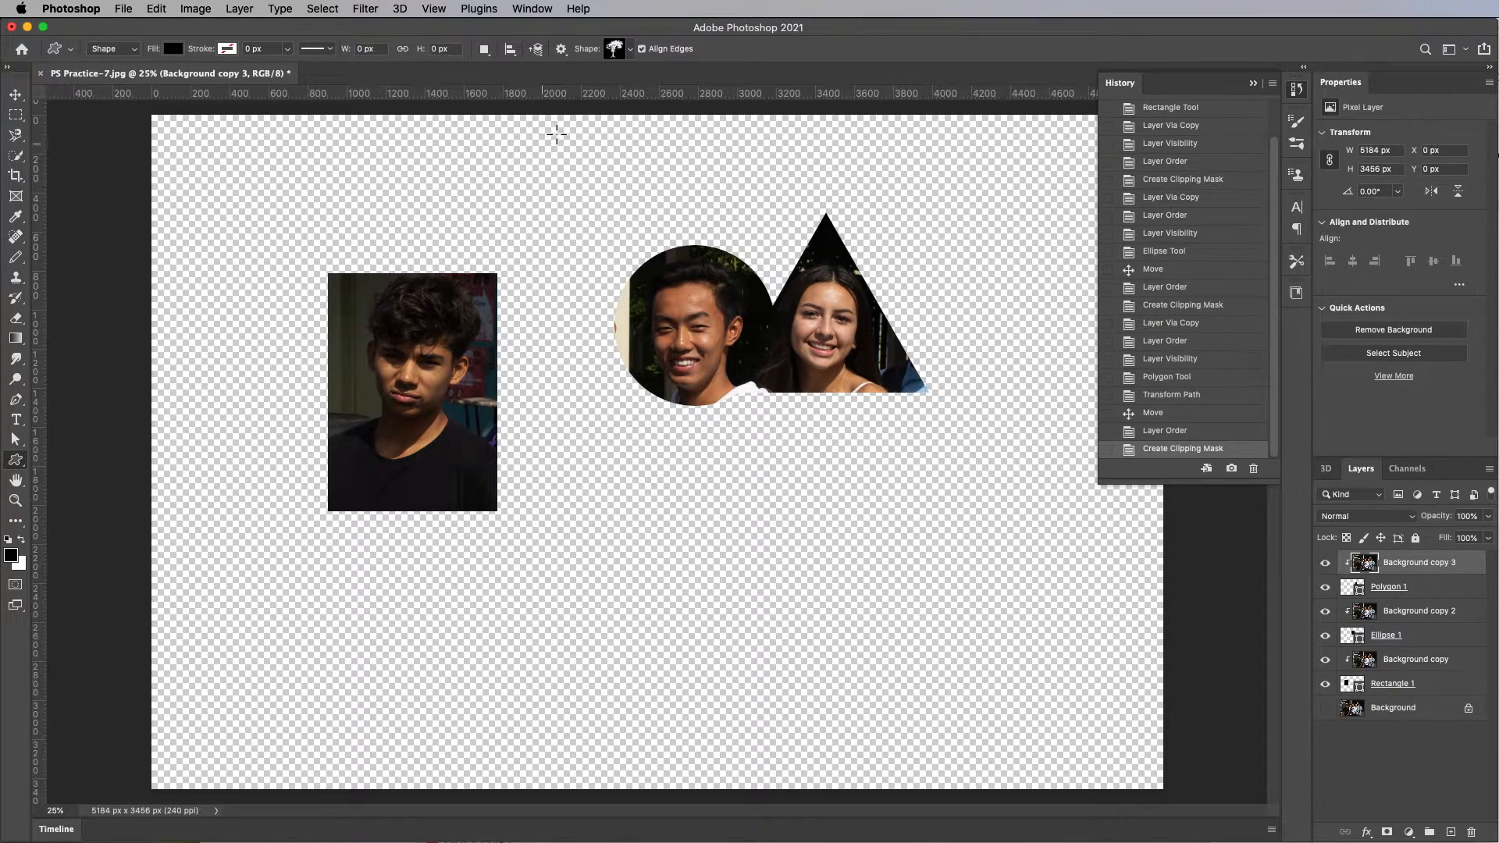
pyautogui.click(624, 49)
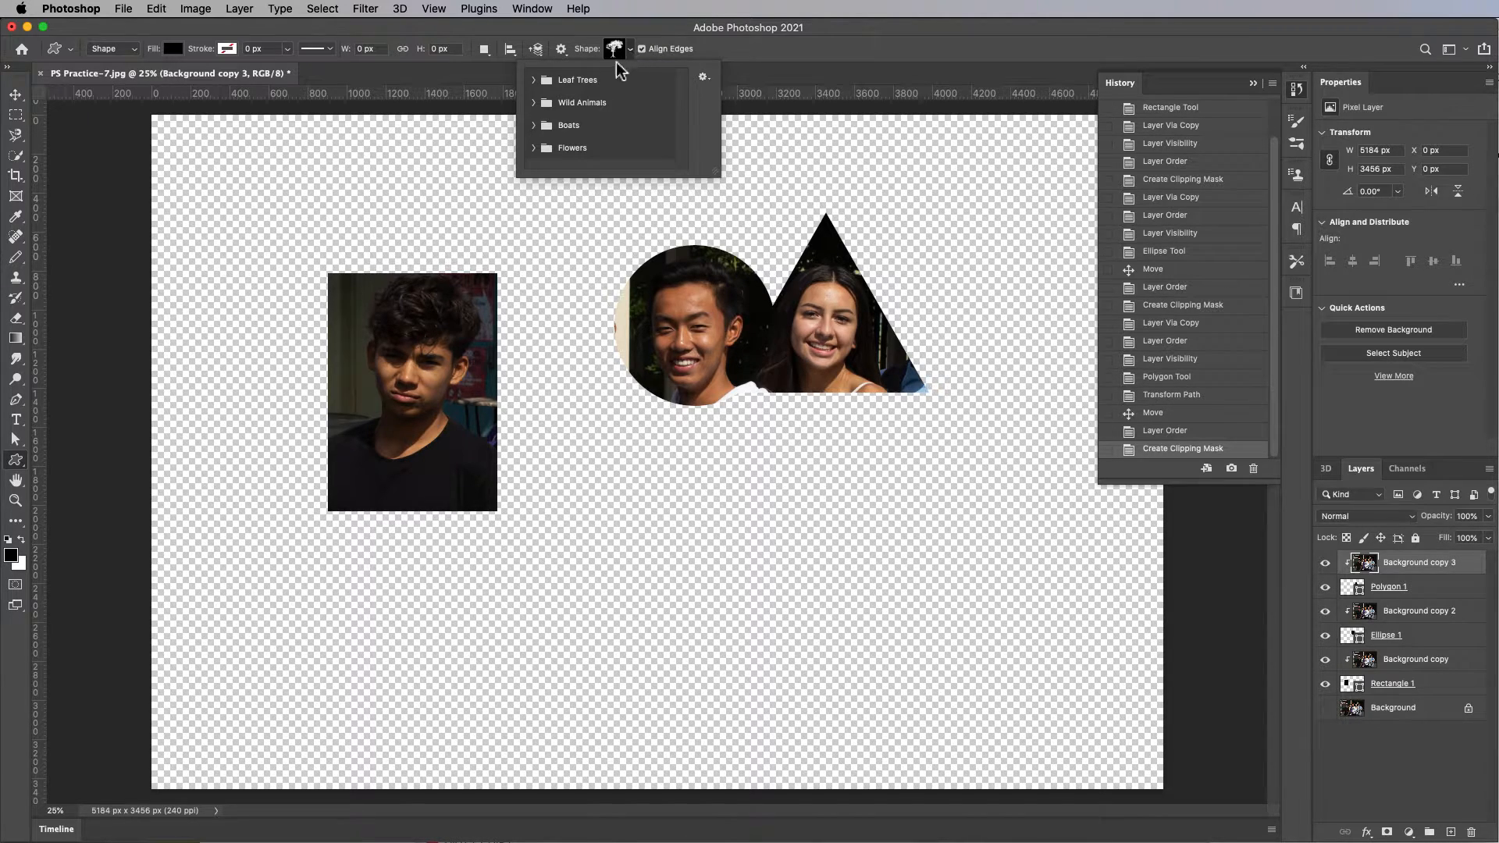
pyautogui.moveTo(718, 176); pyautogui.dragTo(778, 283)
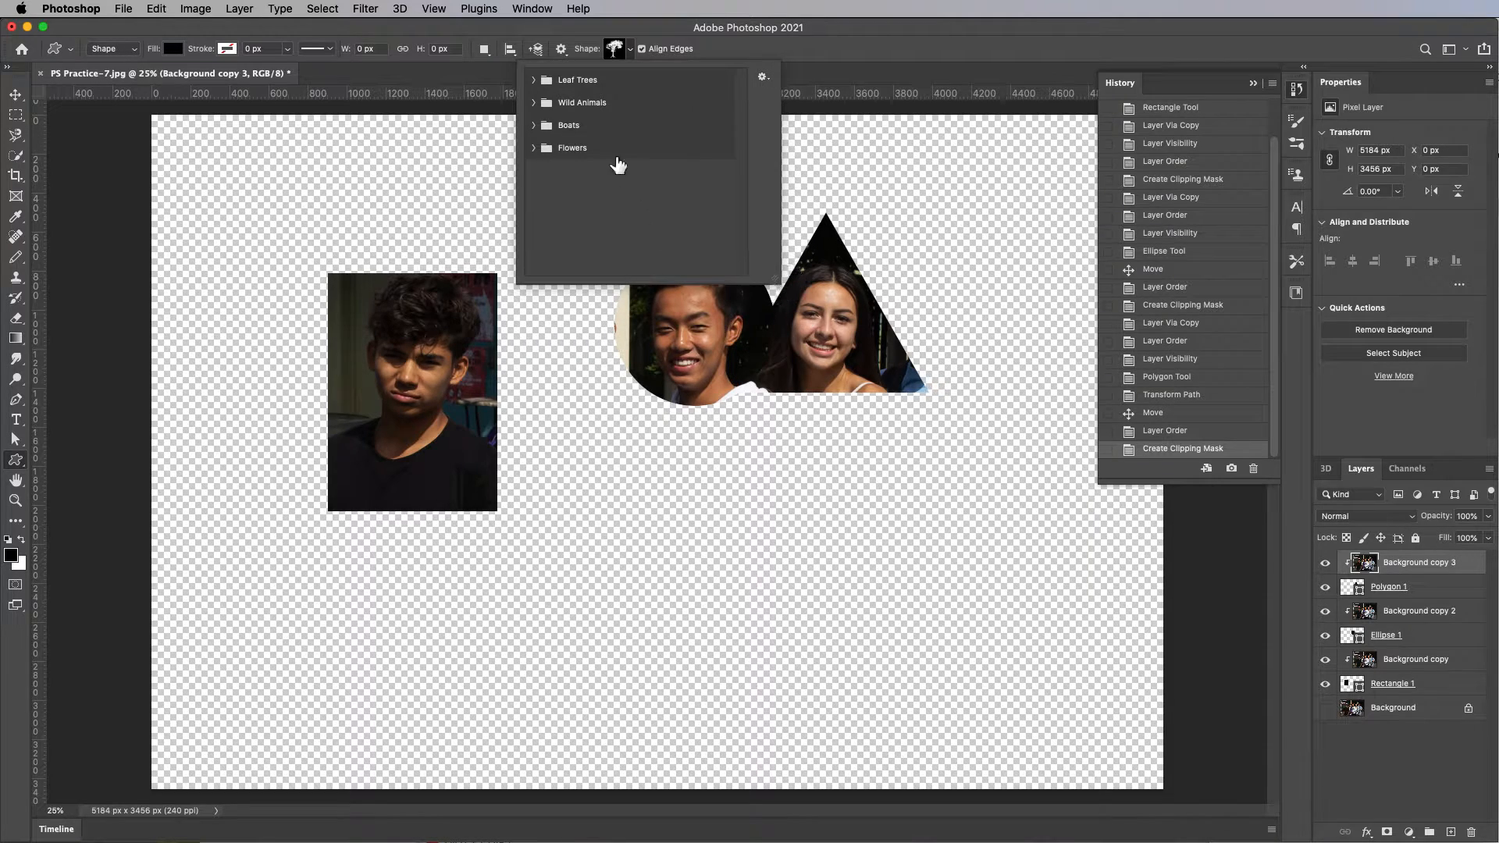
pyautogui.click(762, 78)
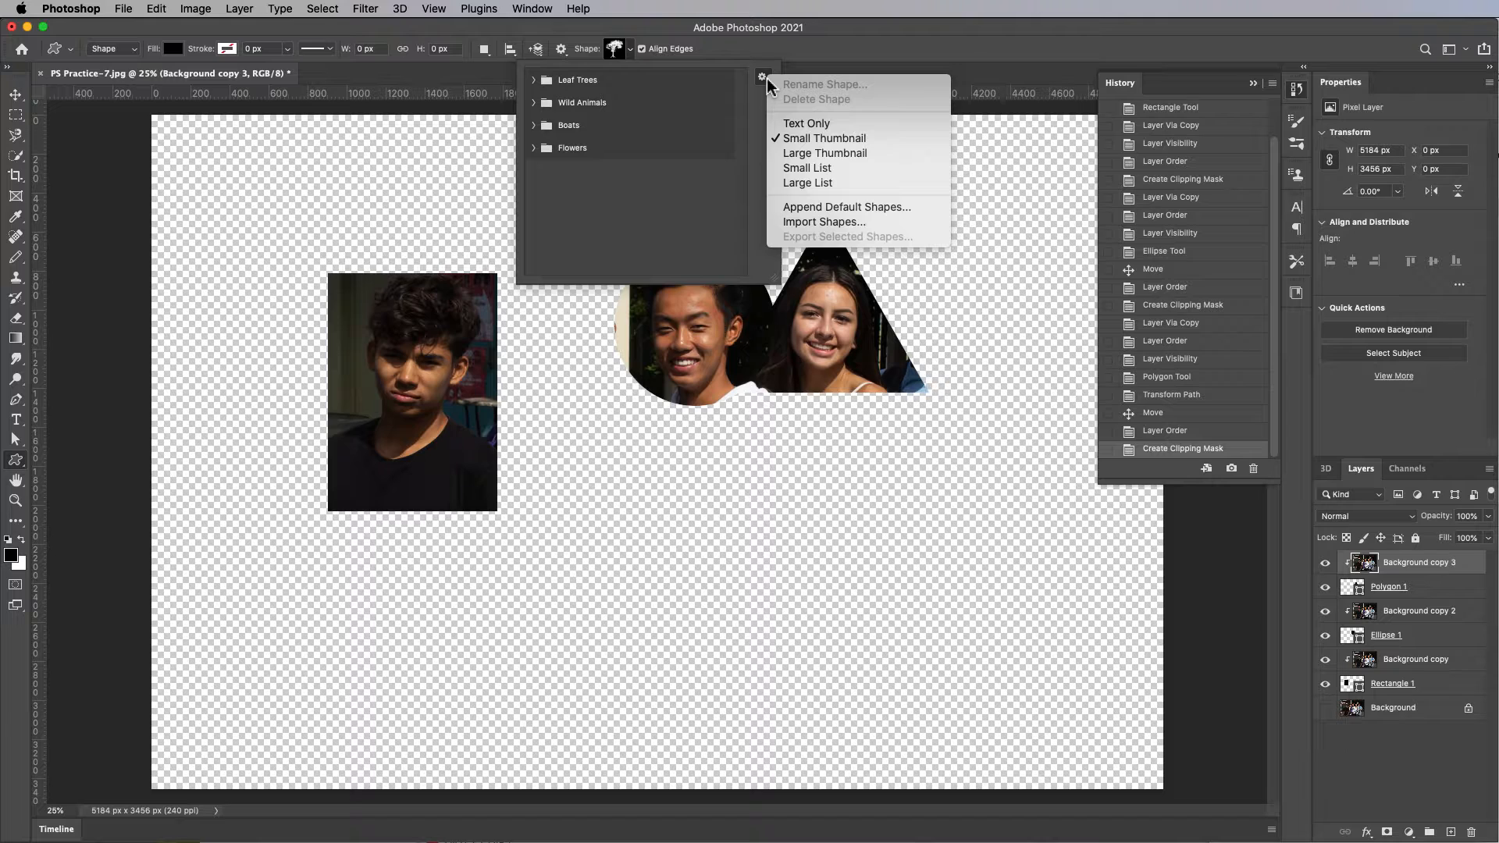
pyautogui.click(814, 183)
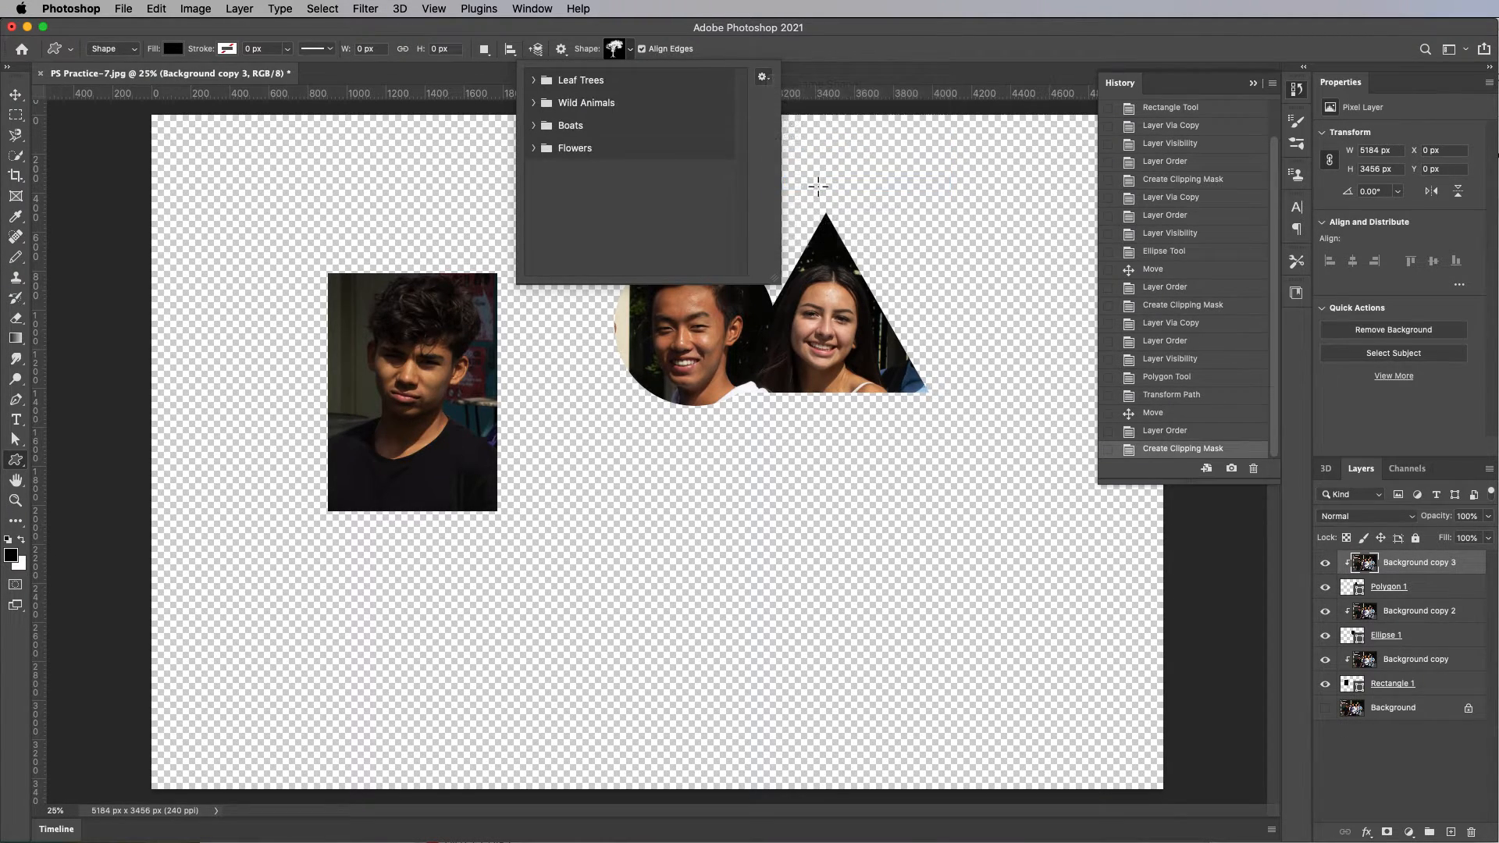
# - Browse the Leaf Trees and Wild Animals shape groups and choose the Elephant as the custom shape
pyautogui.click(534, 81)
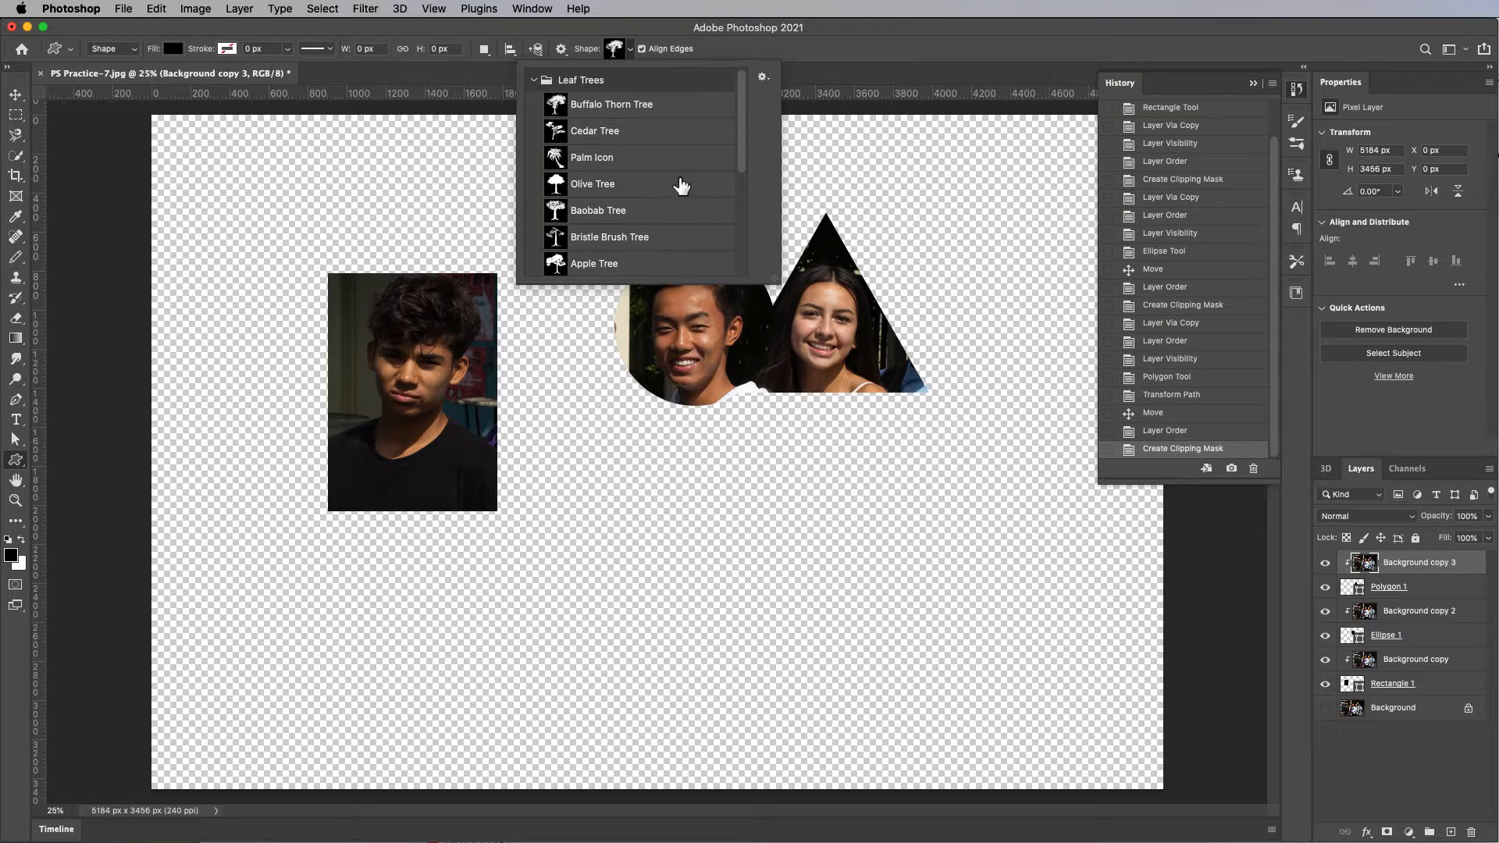
pyautogui.moveTo(742, 147); pyautogui.dragTo(742, 254)
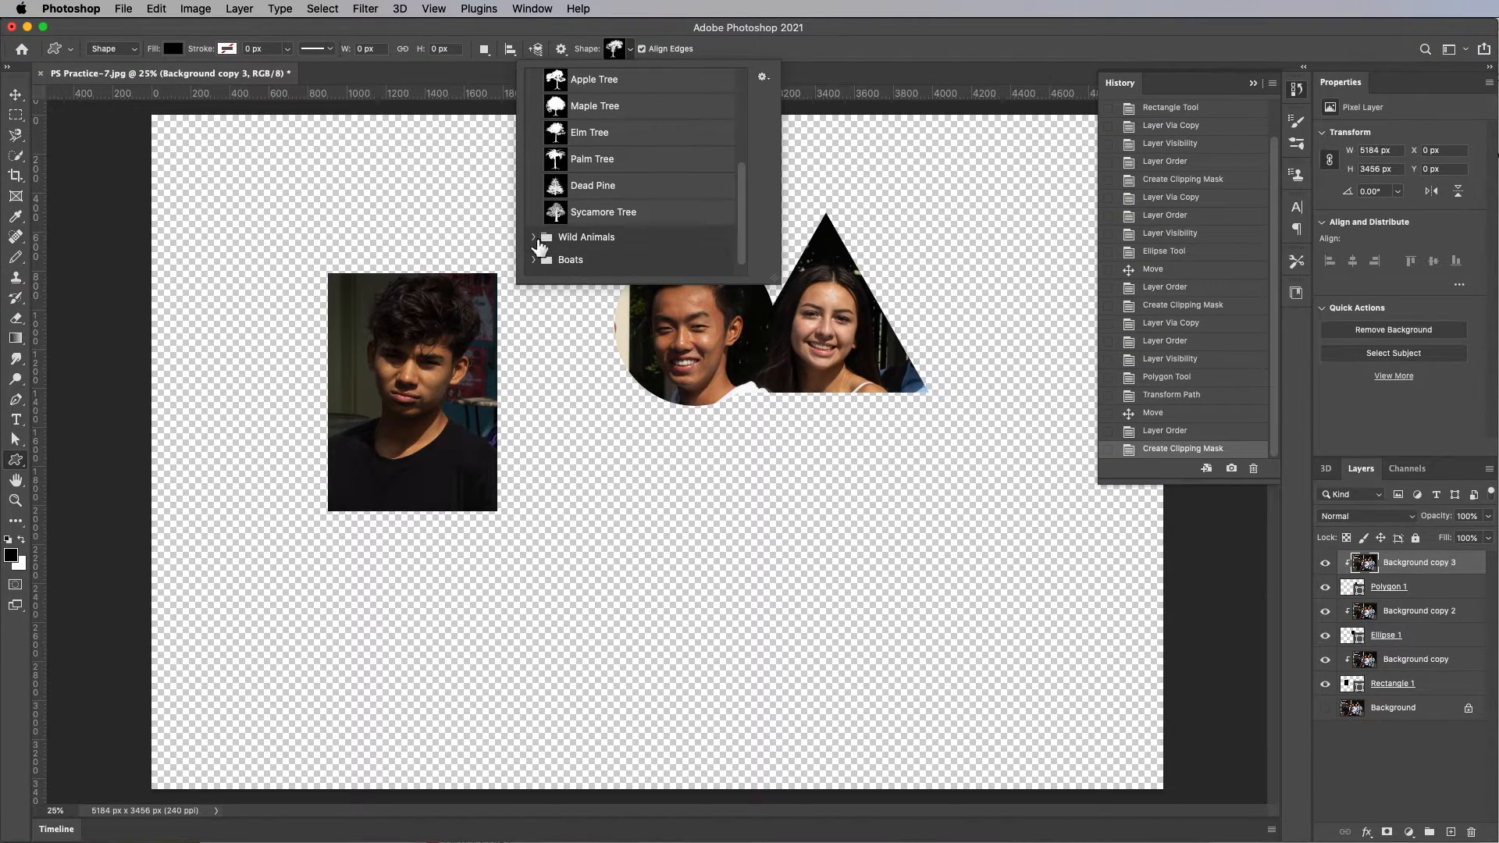
pyautogui.click(534, 237)
pyautogui.moveTo(743, 185); pyautogui.dragTo(742, 202)
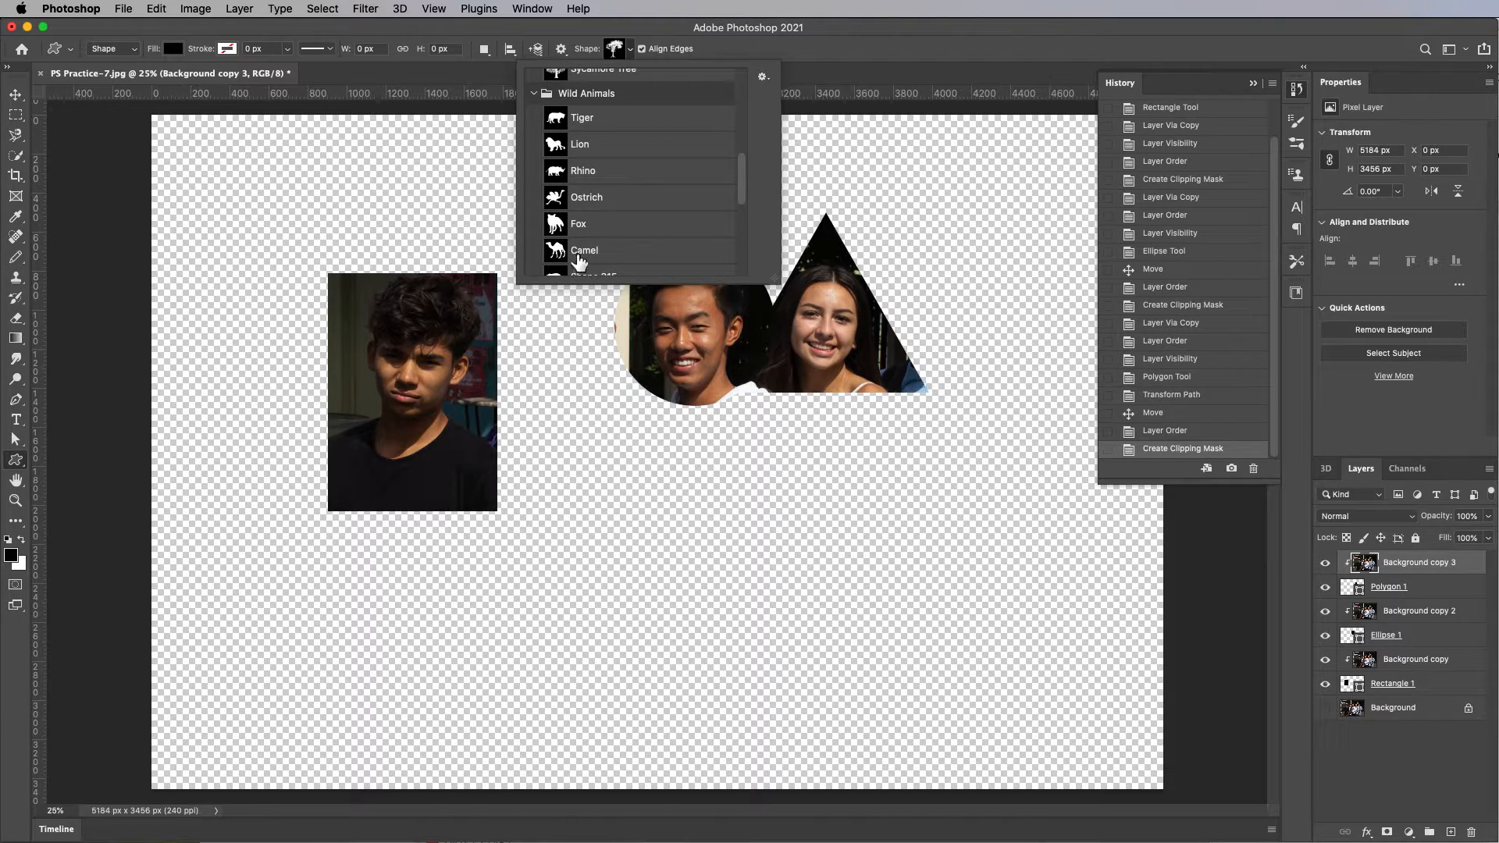
pyautogui.moveTo(742, 191); pyautogui.dragTo(743, 248)
pyautogui.click(564, 218)
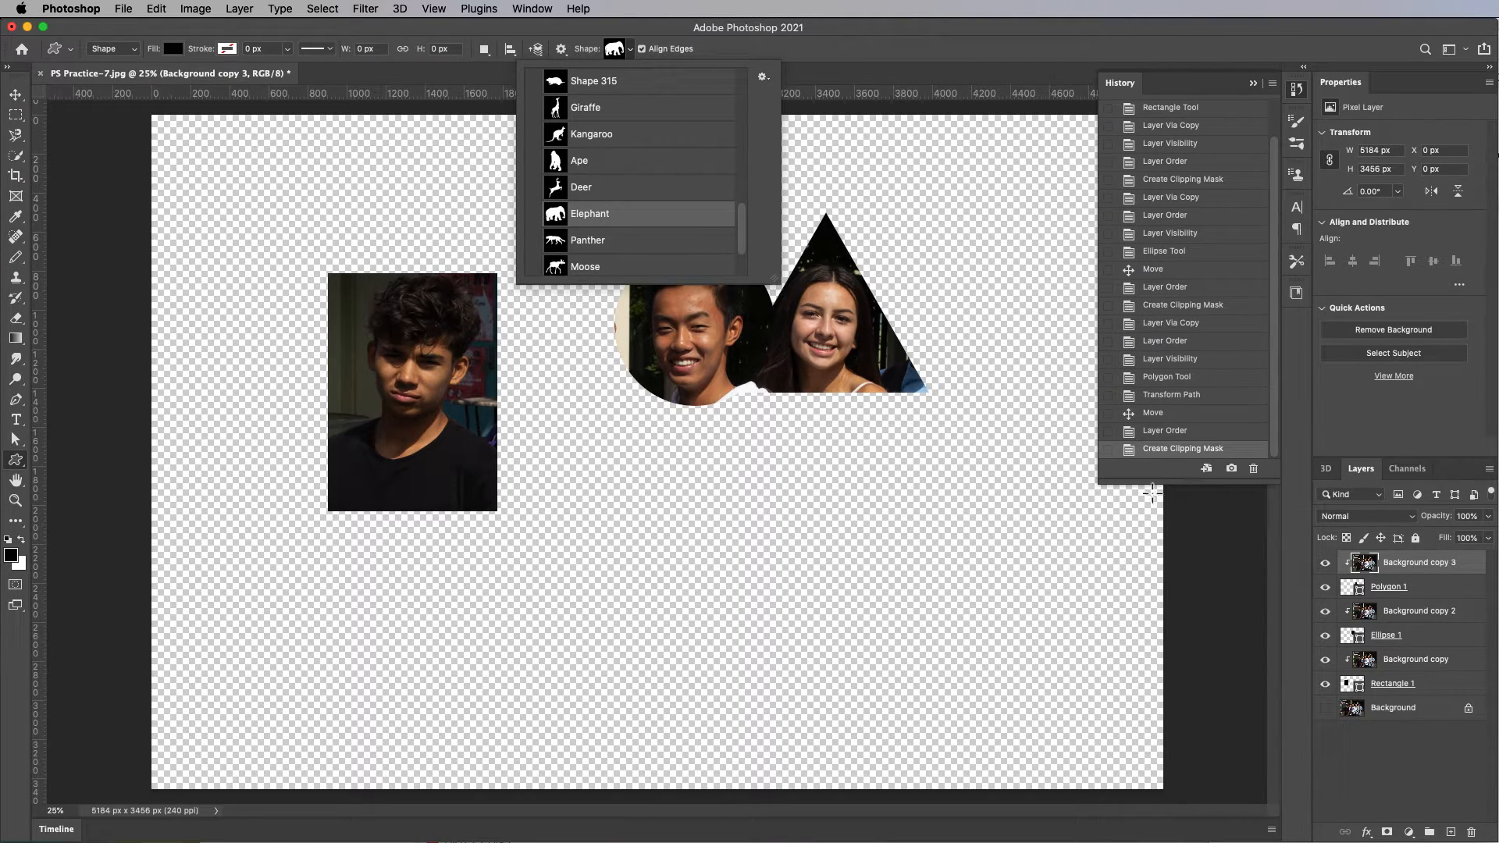
pyautogui.click(1393, 776)
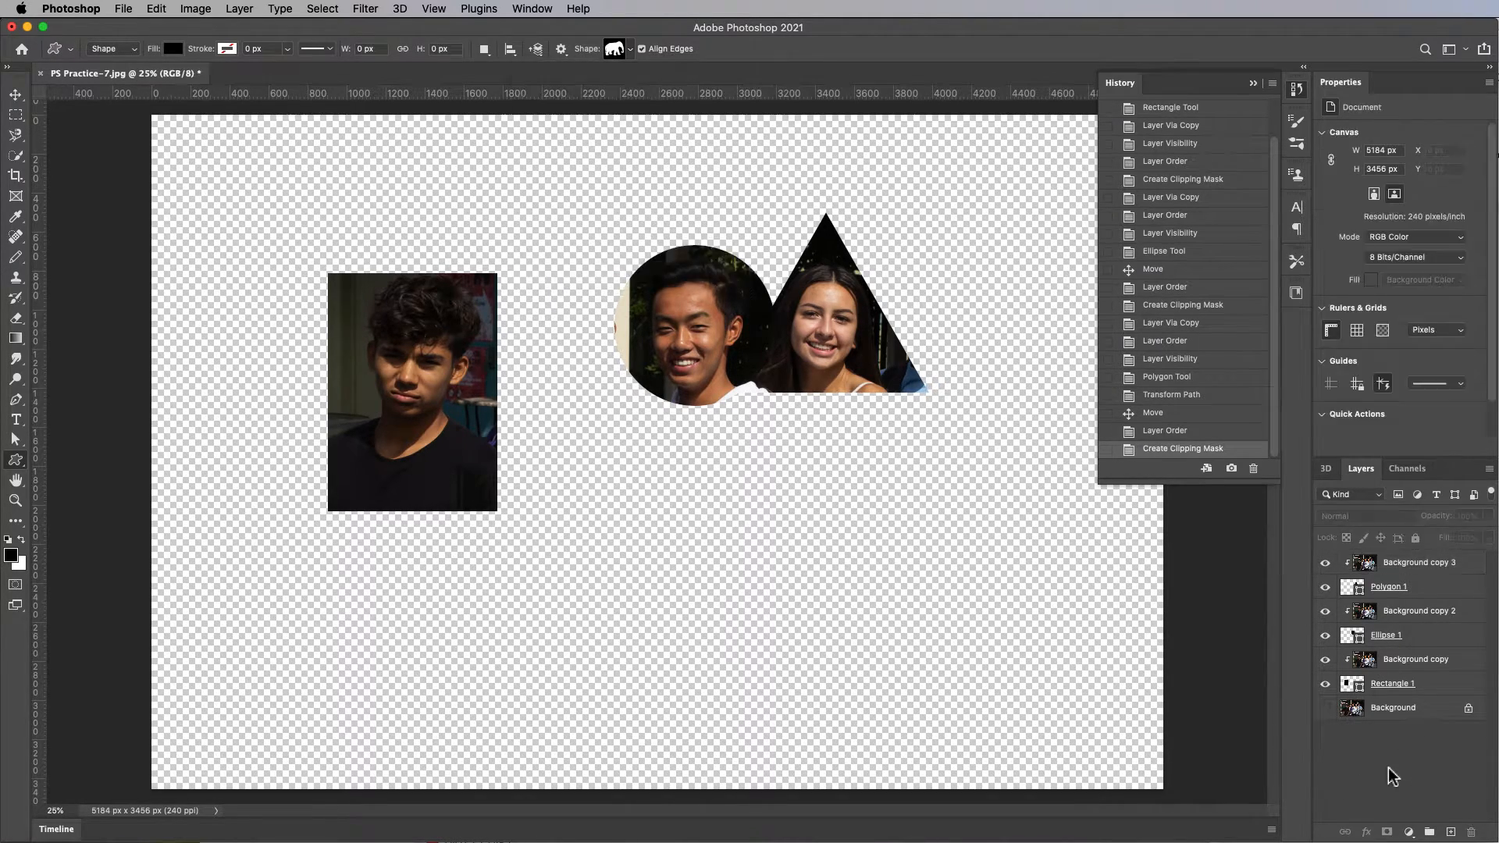
# - Duplicate the hidden Background layer for the elephant portrait, move the copy to the top of the stack and show it
pyautogui.click(1429, 712)
pyautogui.hotkey('ctrl', 'j')
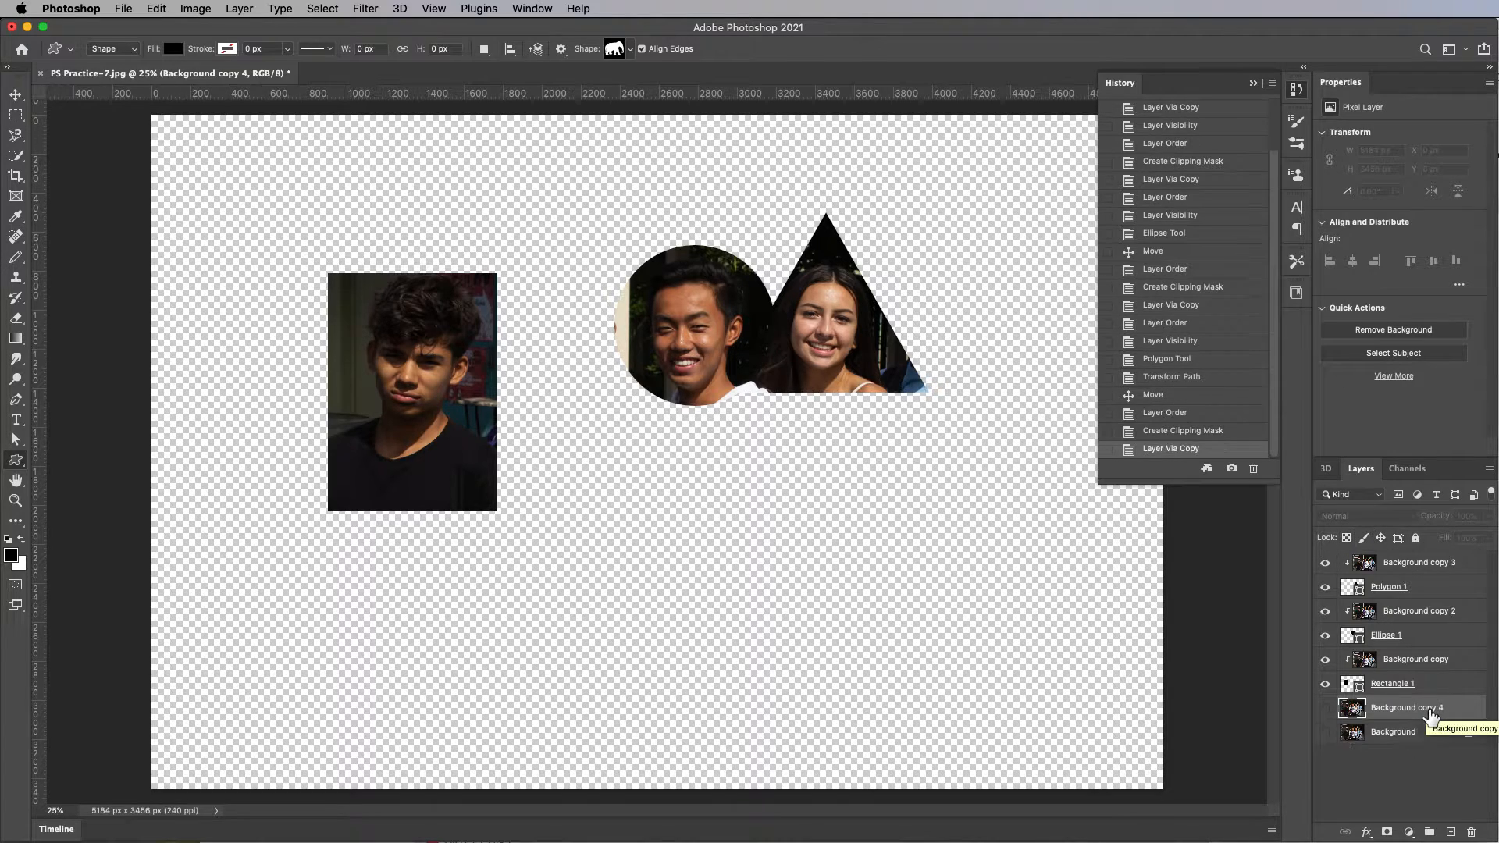
pyautogui.moveTo(1425, 712); pyautogui.dragTo(1398, 560)
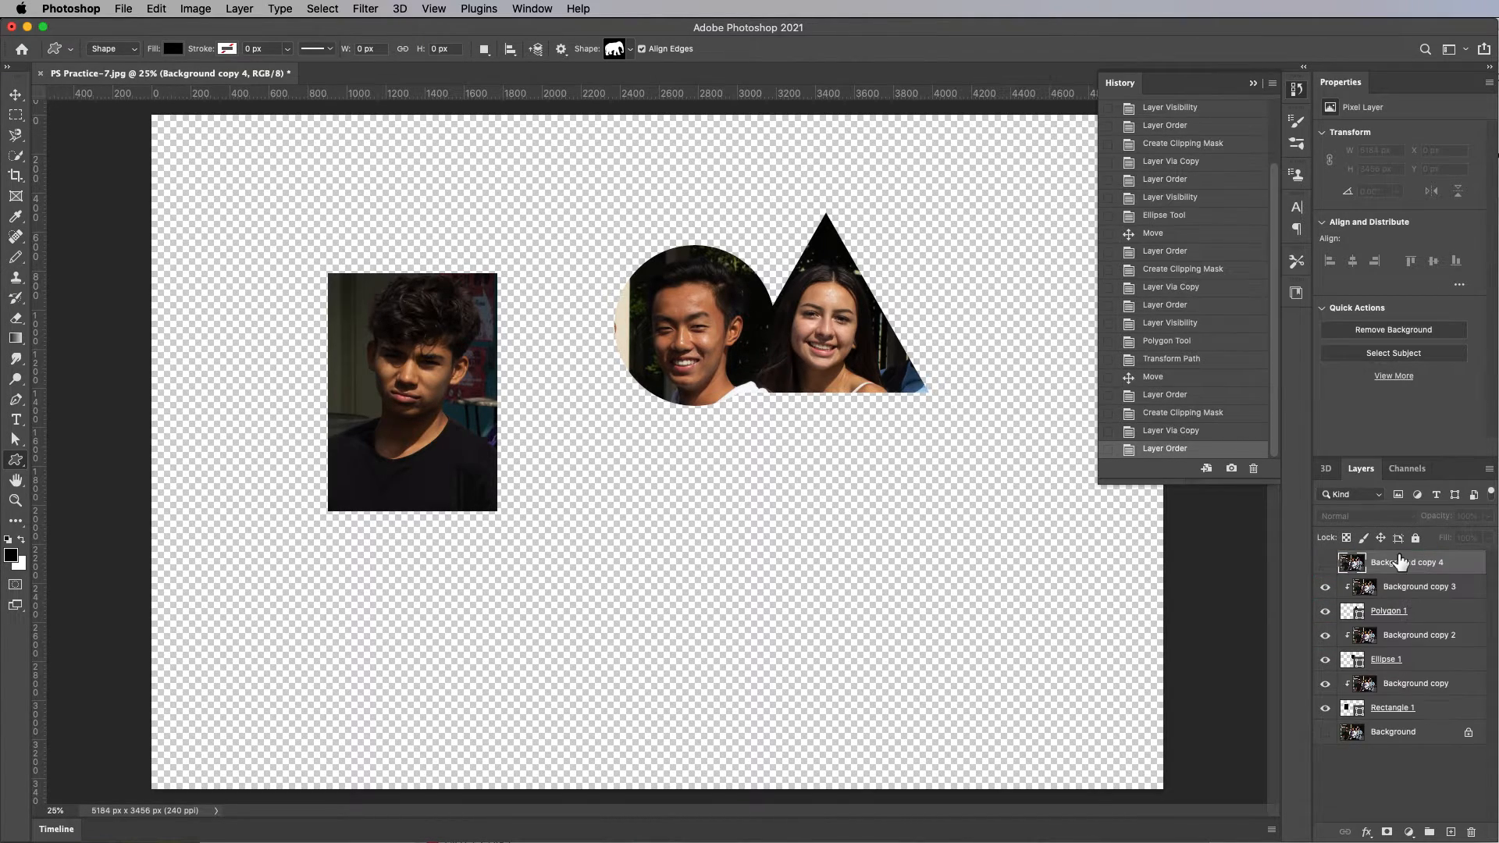
pyautogui.click(1324, 563)
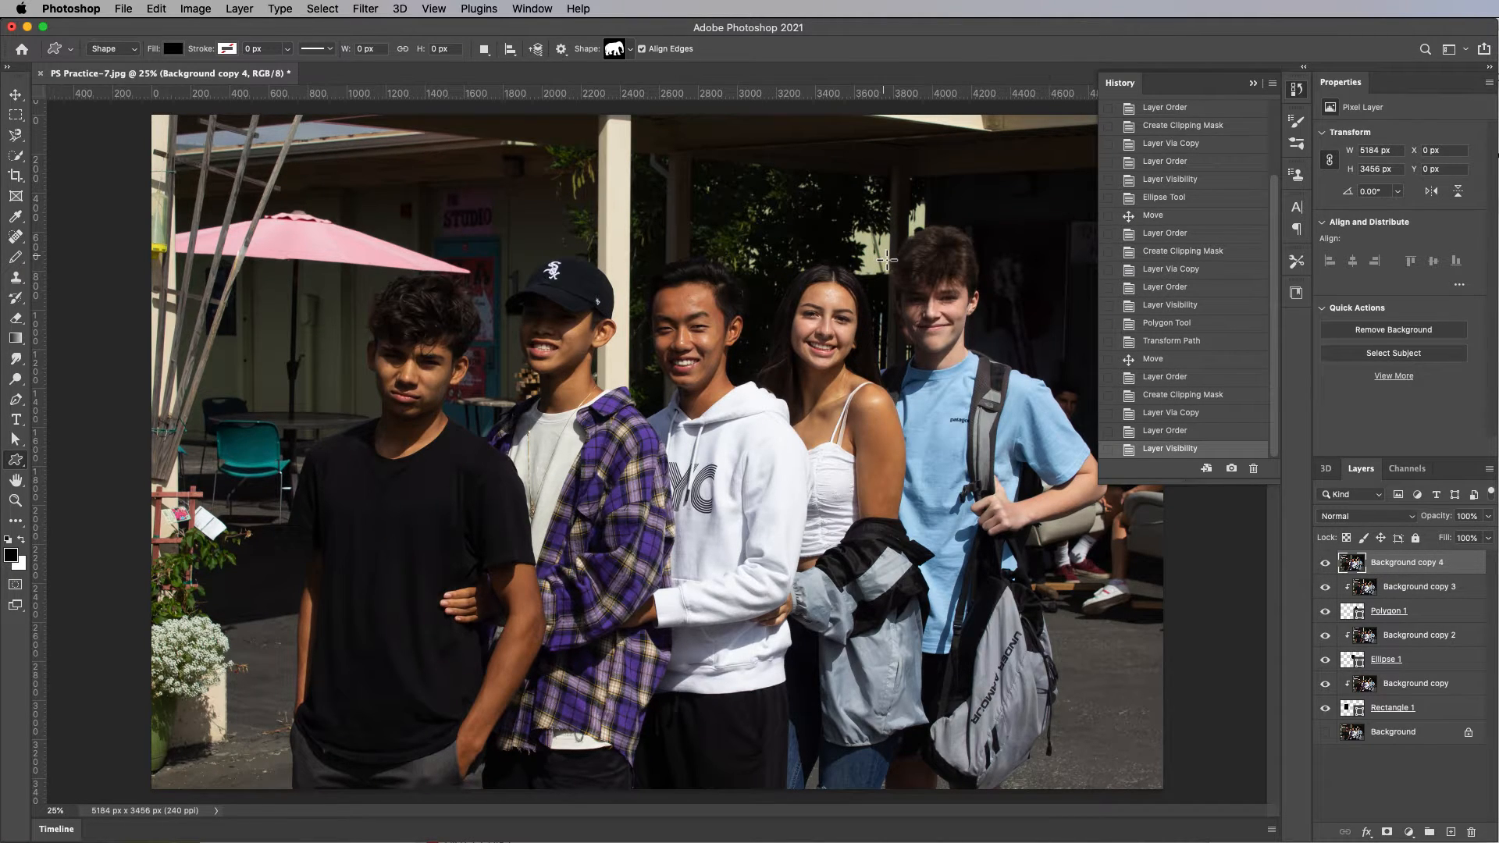
# - Draw an elephant shape of about 867 by 650 px over the person in the light blue T-shirt and shift it up over the head
pyautogui.moveTo(887, 259); pyautogui.dragTo(1057, 443)
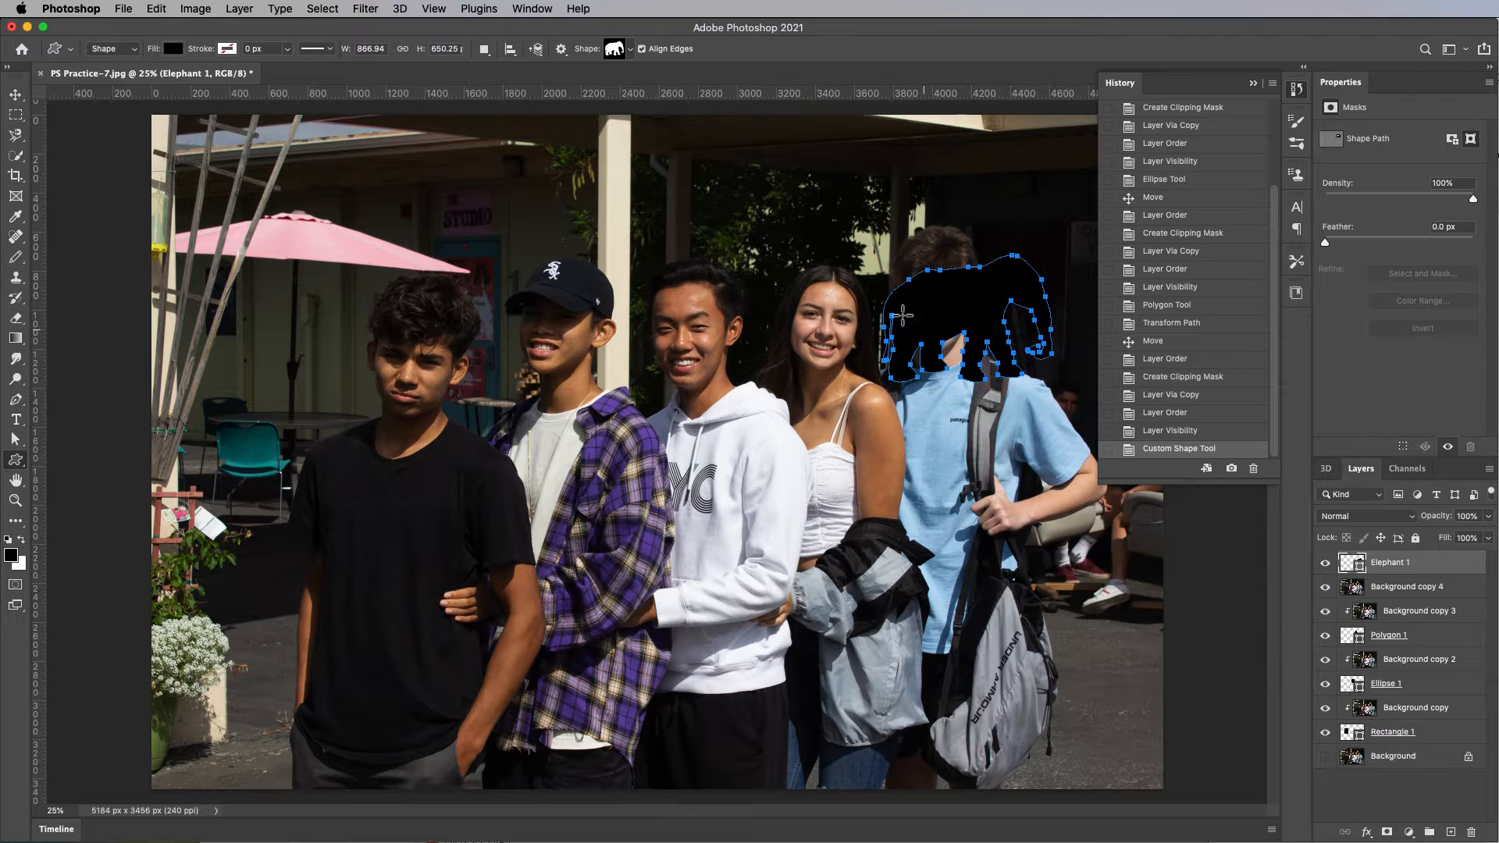
pyautogui.click(16, 96)
pyautogui.moveTo(949, 321); pyautogui.dragTo(933, 277)
# - Scale the elephant with Free Transform to about 140% width and 156% height and move it over the torsos in the middle of the group
pyautogui.hotkey('ctrl', 't')
pyautogui.moveTo(1036, 356); pyautogui.dragTo(1103, 427)
pyautogui.moveTo(1014, 348); pyautogui.dragTo(697, 533)
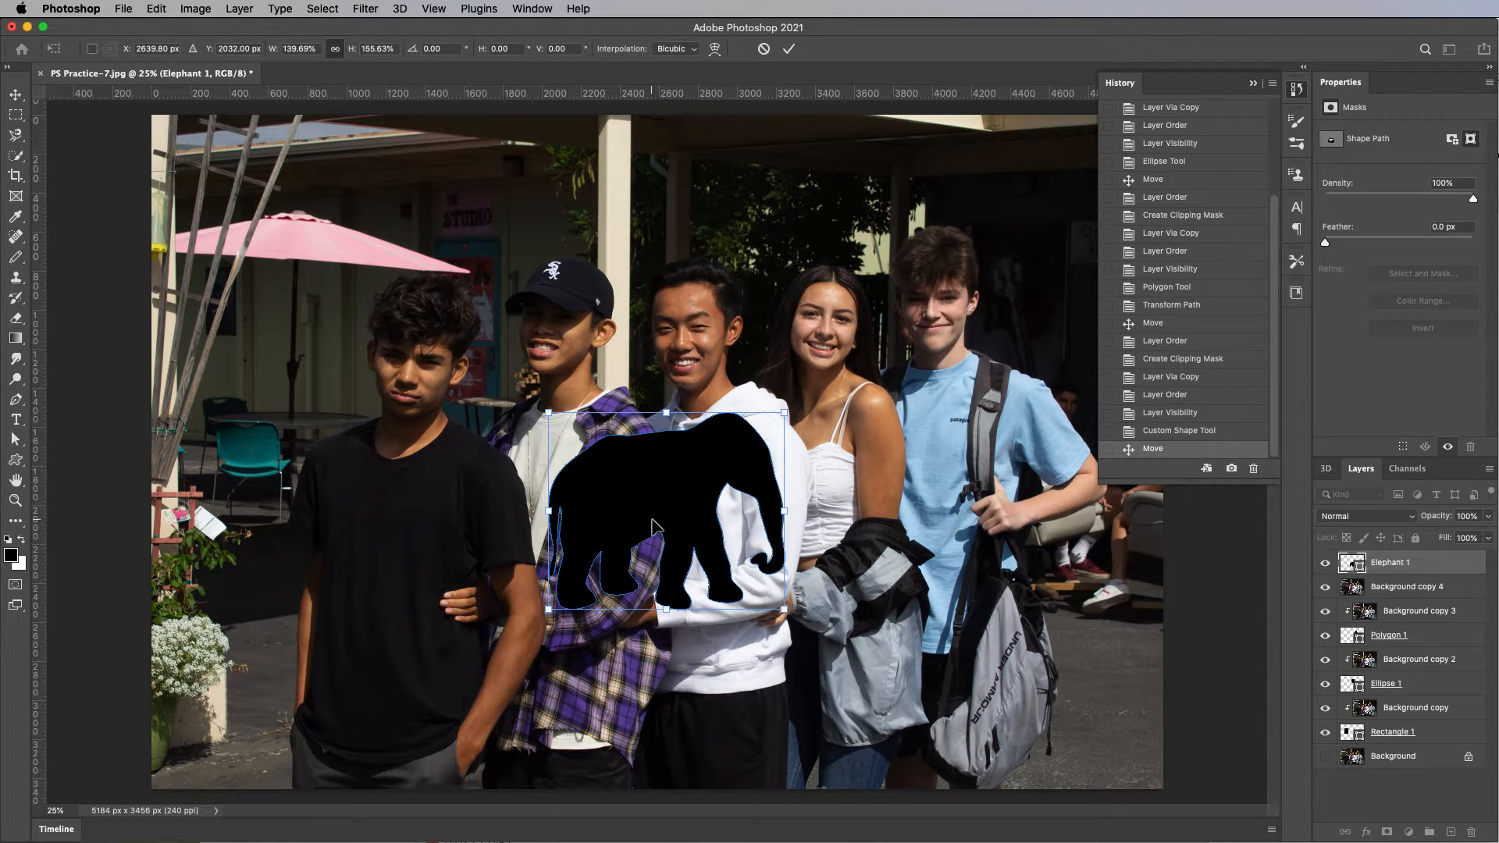
pyautogui.press('Return')
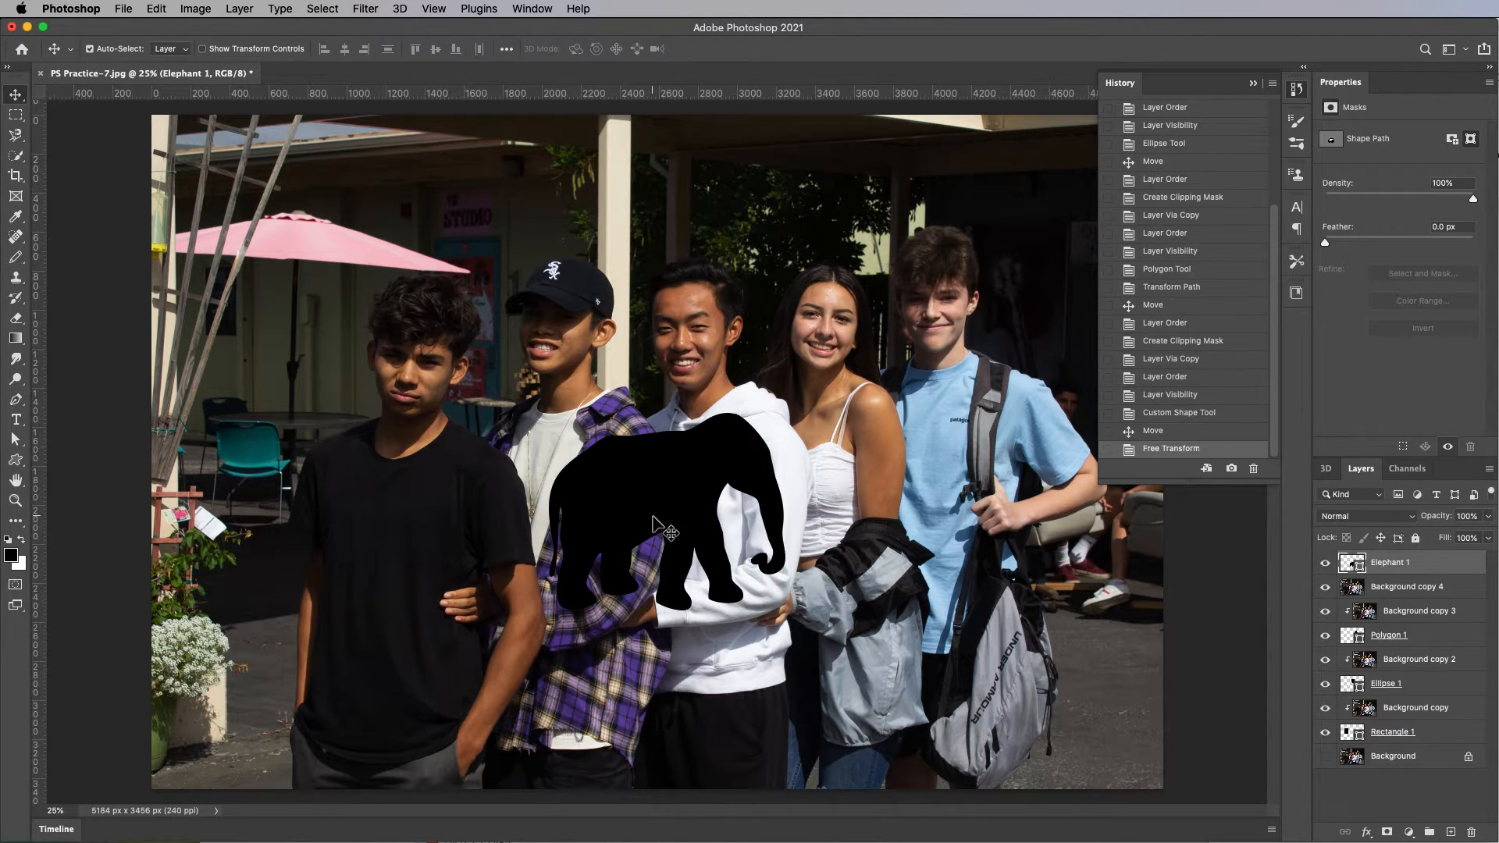
# - Move Background copy 4 above the Elephant 1 layer and clip it to the elephant shape
pyautogui.doubleClick(1393, 589)
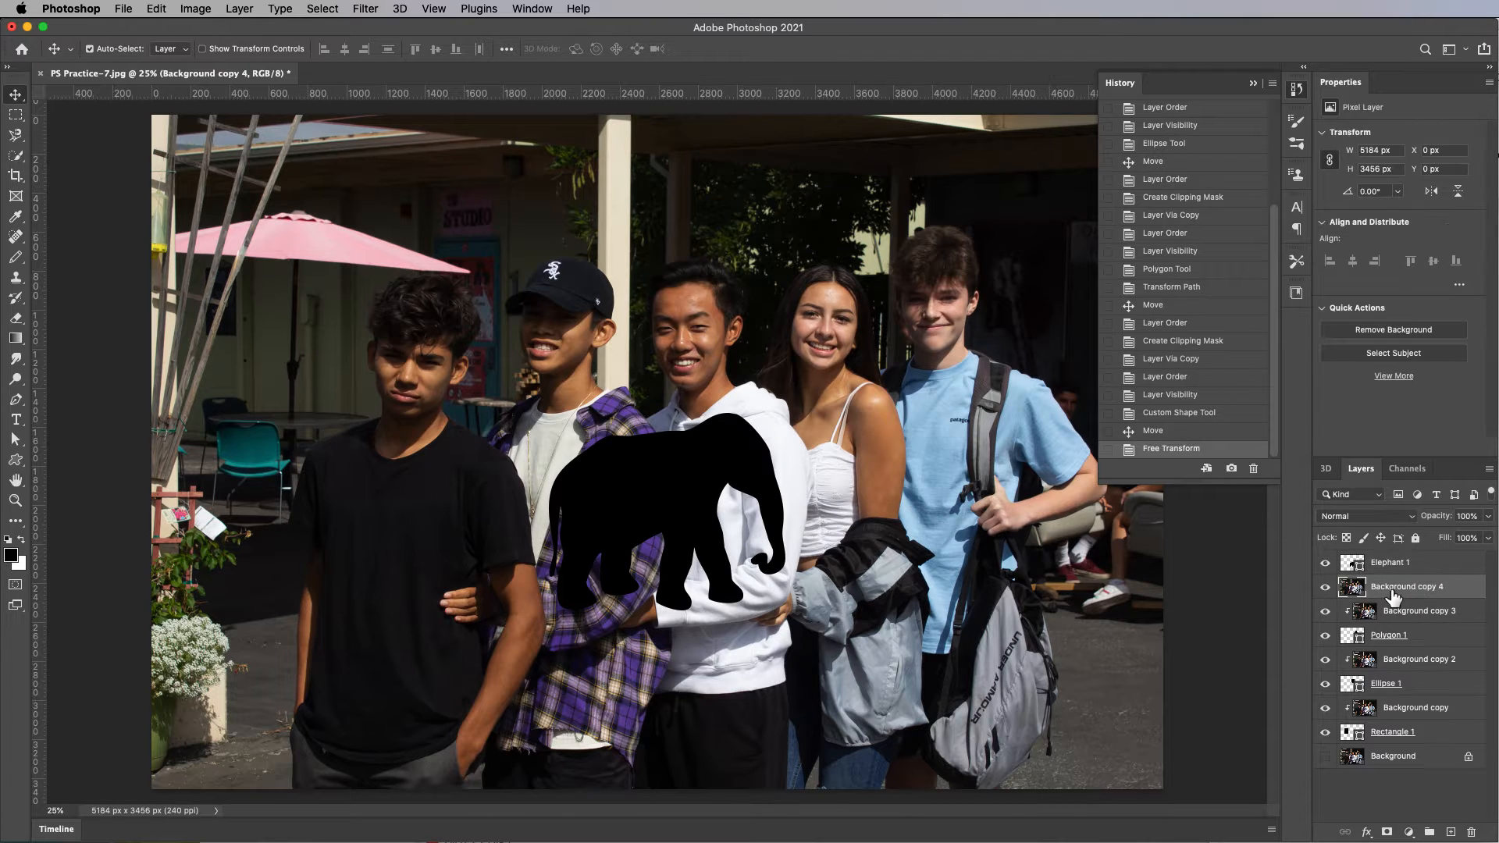
pyautogui.doubleClick(1357, 590)
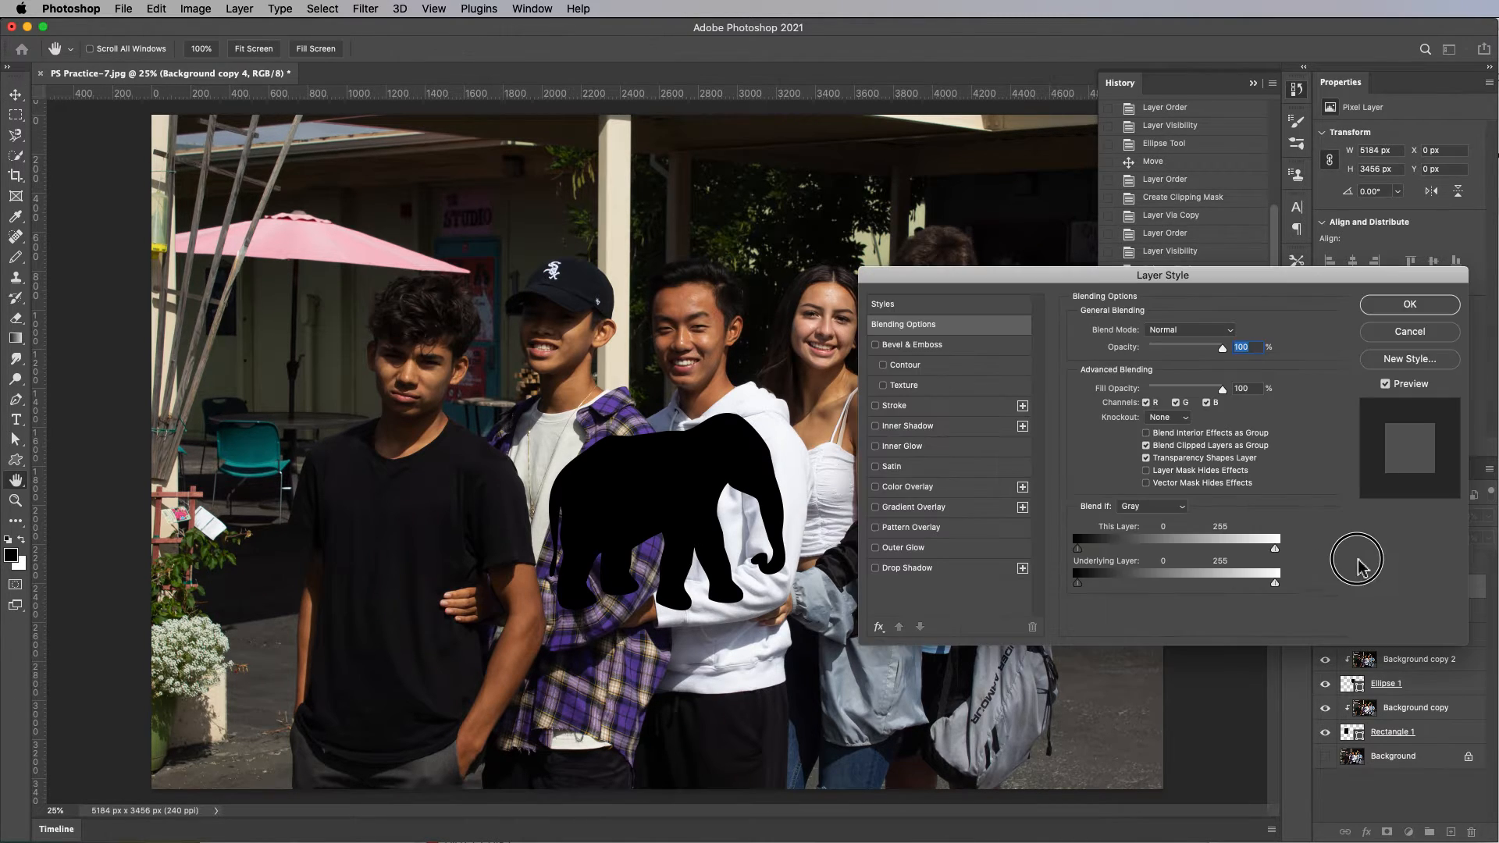
pyautogui.click(1409, 336)
pyautogui.moveTo(1366, 591)
pyautogui.mouseDown()
pyautogui.moveTo(1374, 550)
pyautogui.moveTo(1385, 568)
pyautogui.mouseUp()
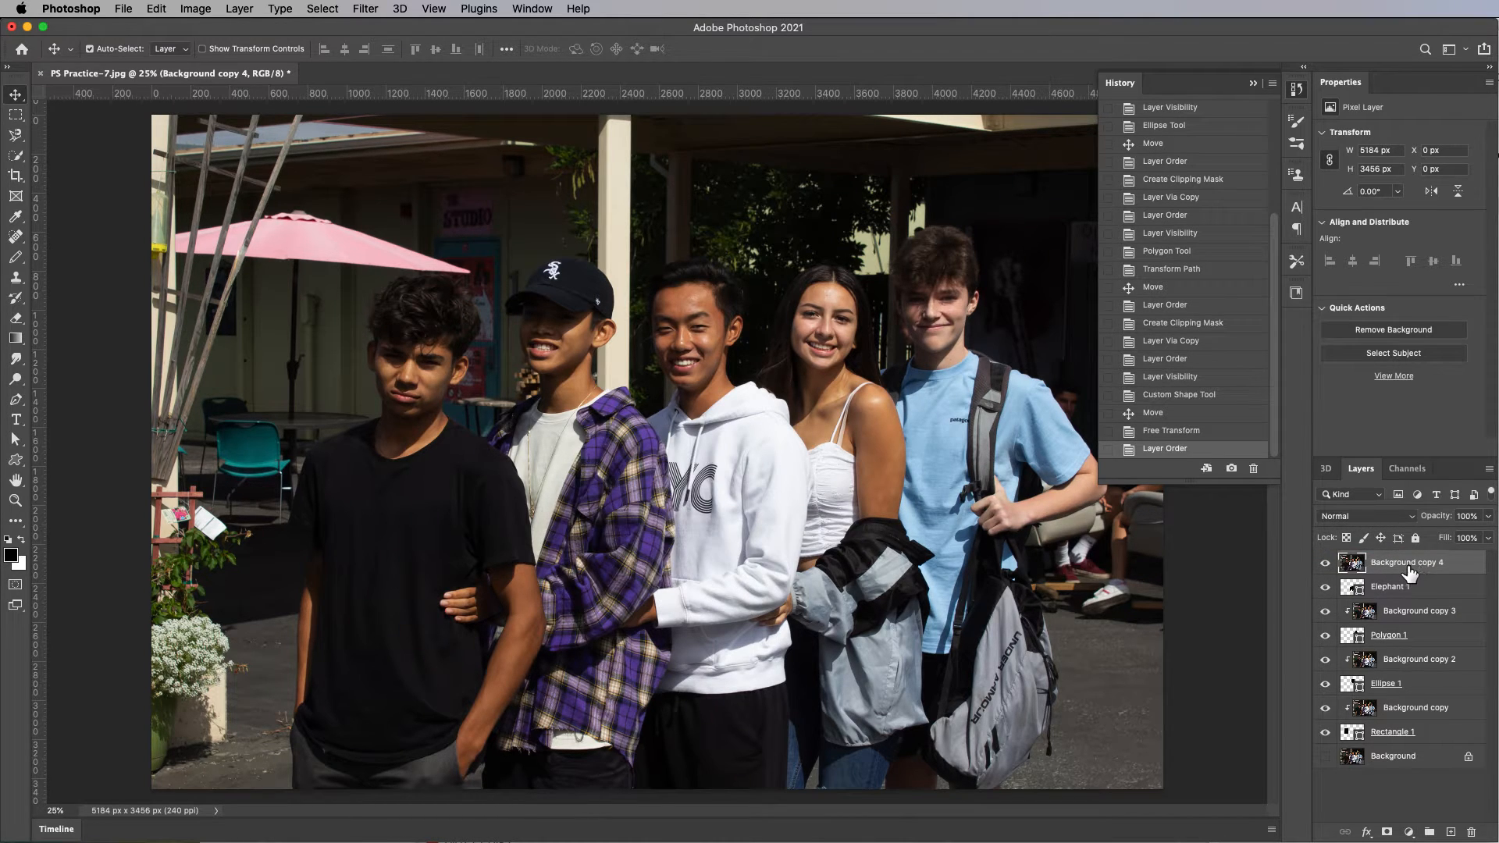
pyautogui.keyDown('alt'); pyautogui.click(1409, 574); pyautogui.keyUp('alt')
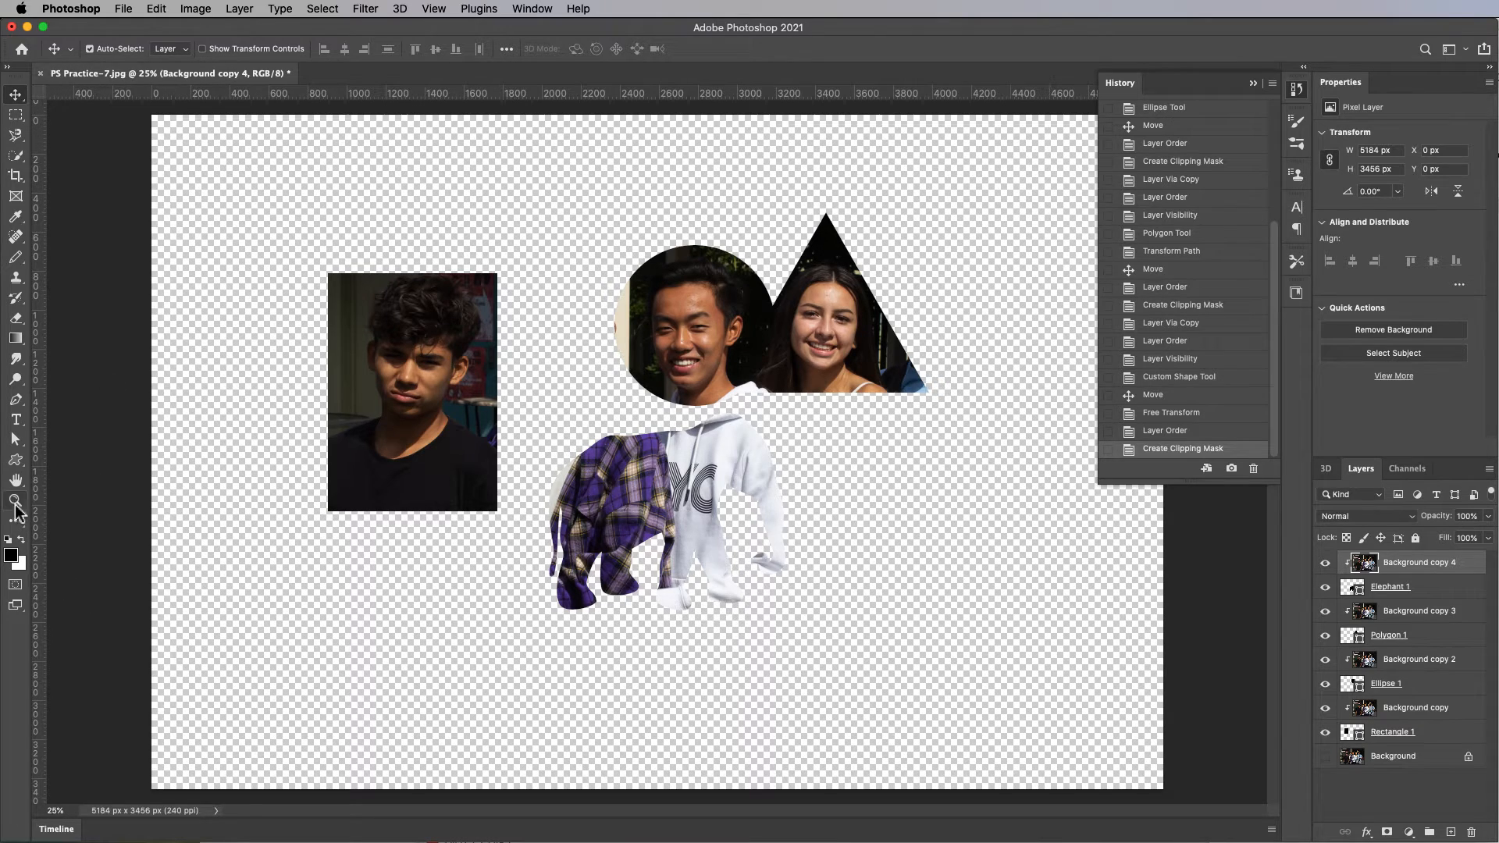
# - Browse the Boats and Flowers custom shape groups and choose the Shape 47 flower as the custom shape
pyautogui.click(16, 461)
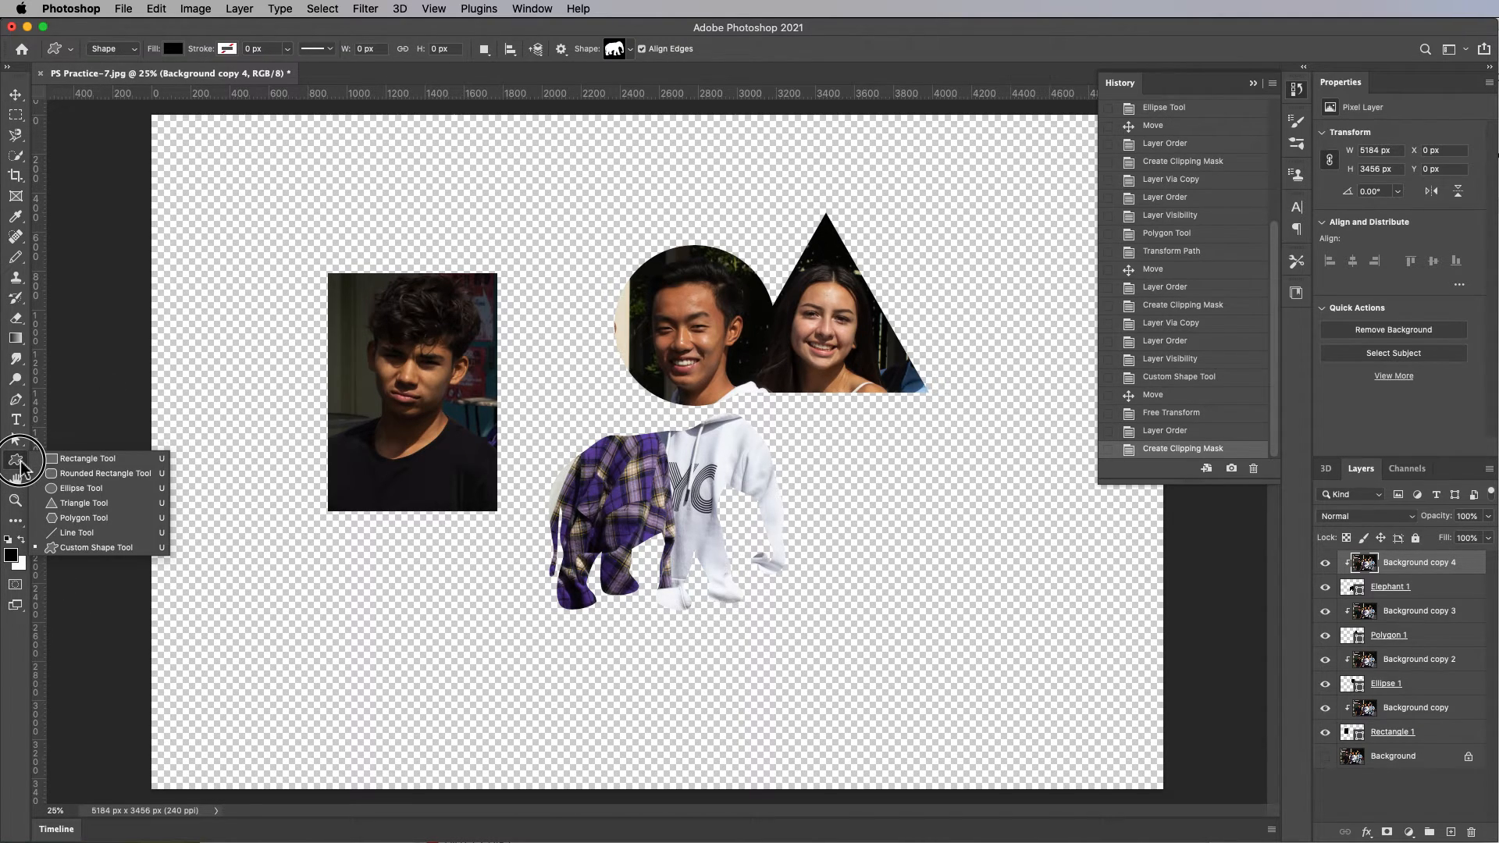
pyautogui.click(90, 547)
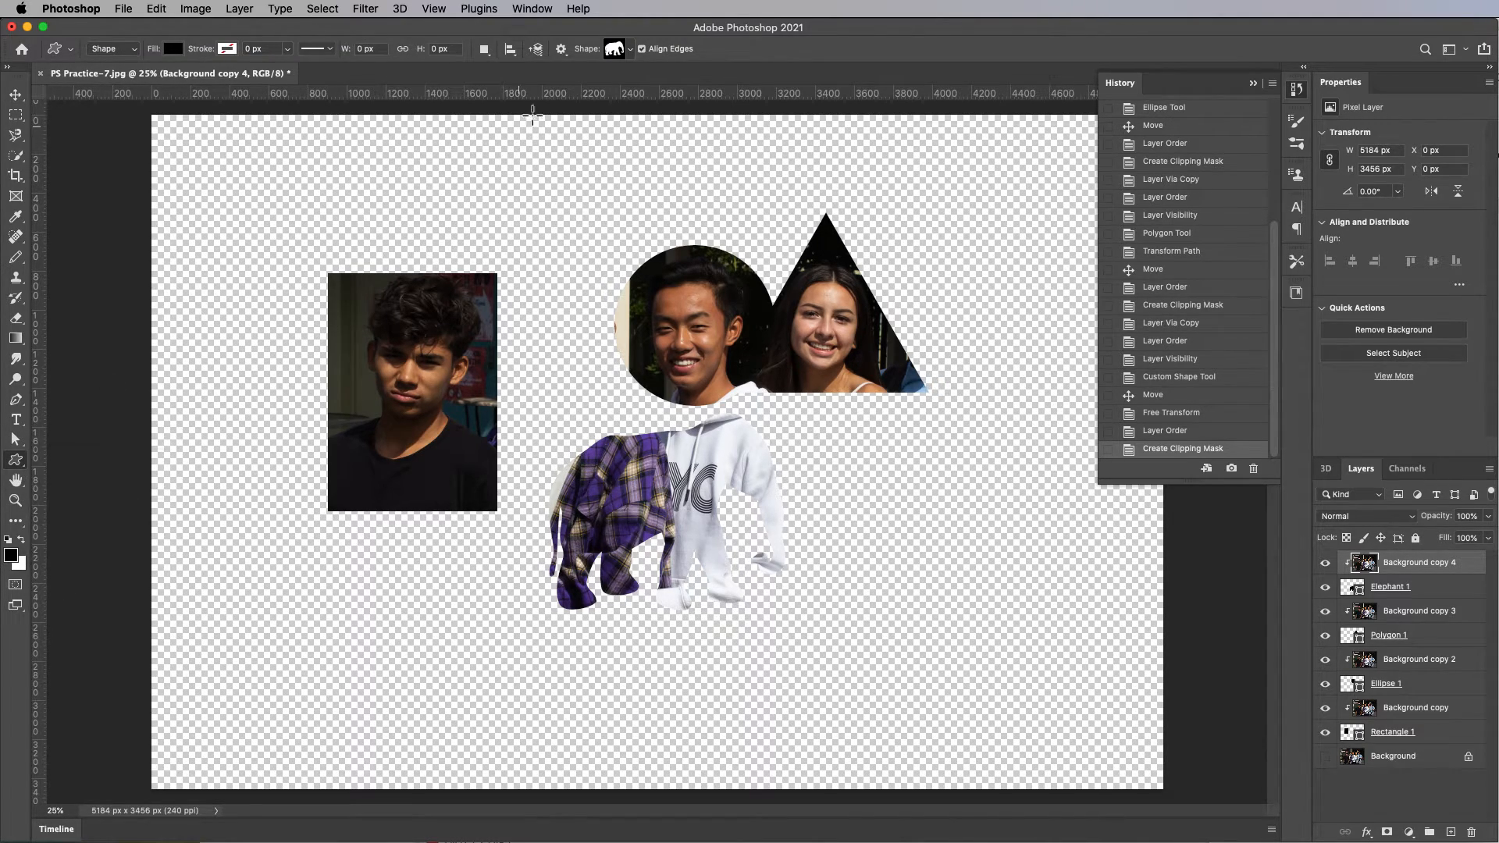
pyautogui.click(631, 53)
pyautogui.moveTo(713, 195); pyautogui.dragTo(712, 244)
pyautogui.click(511, 243)
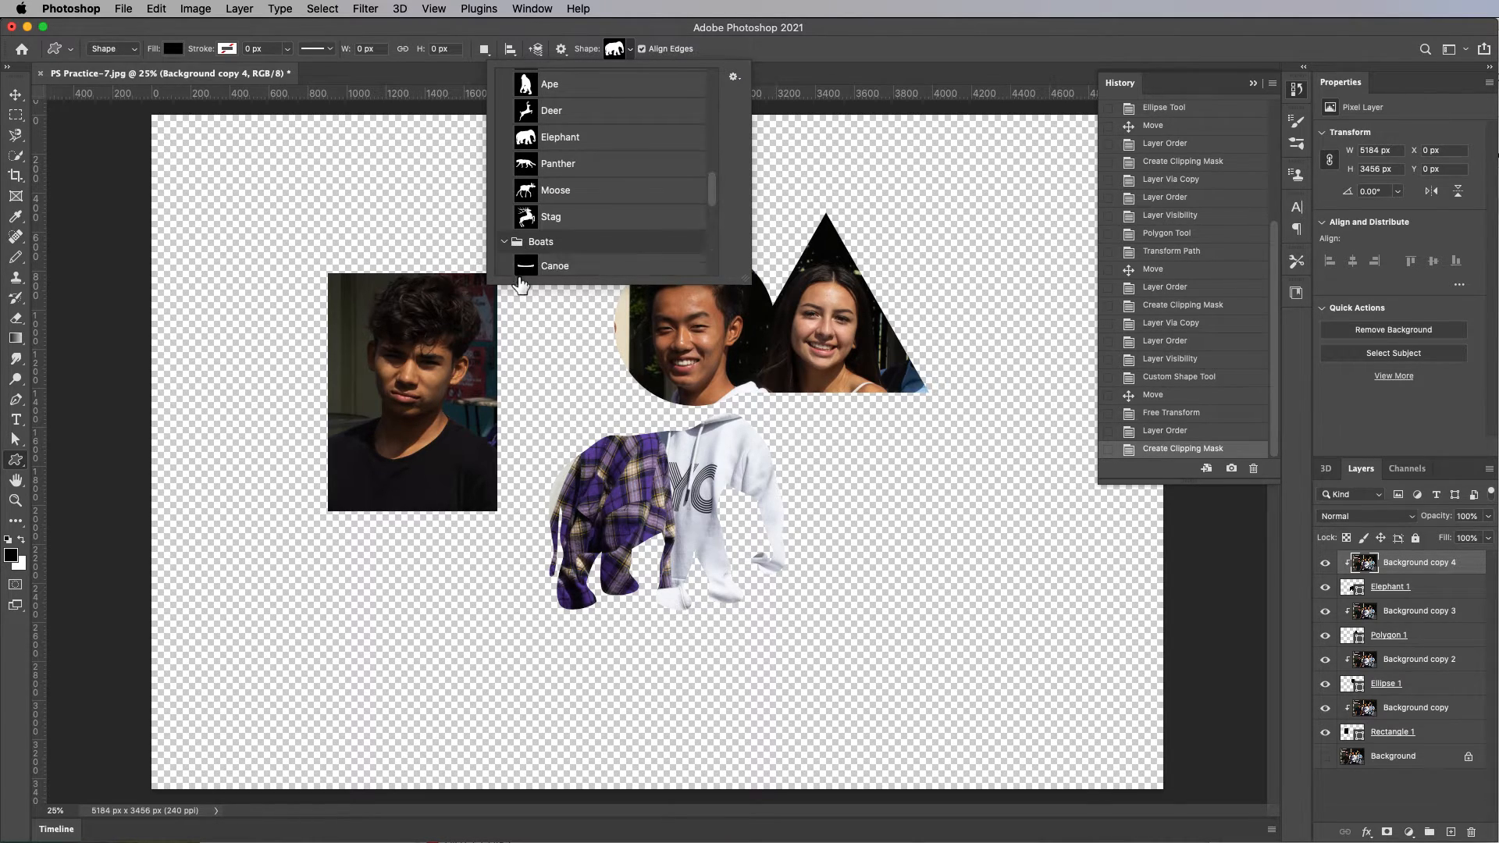
pyautogui.moveTo(713, 190); pyautogui.dragTo(696, 276)
pyautogui.click(509, 267)
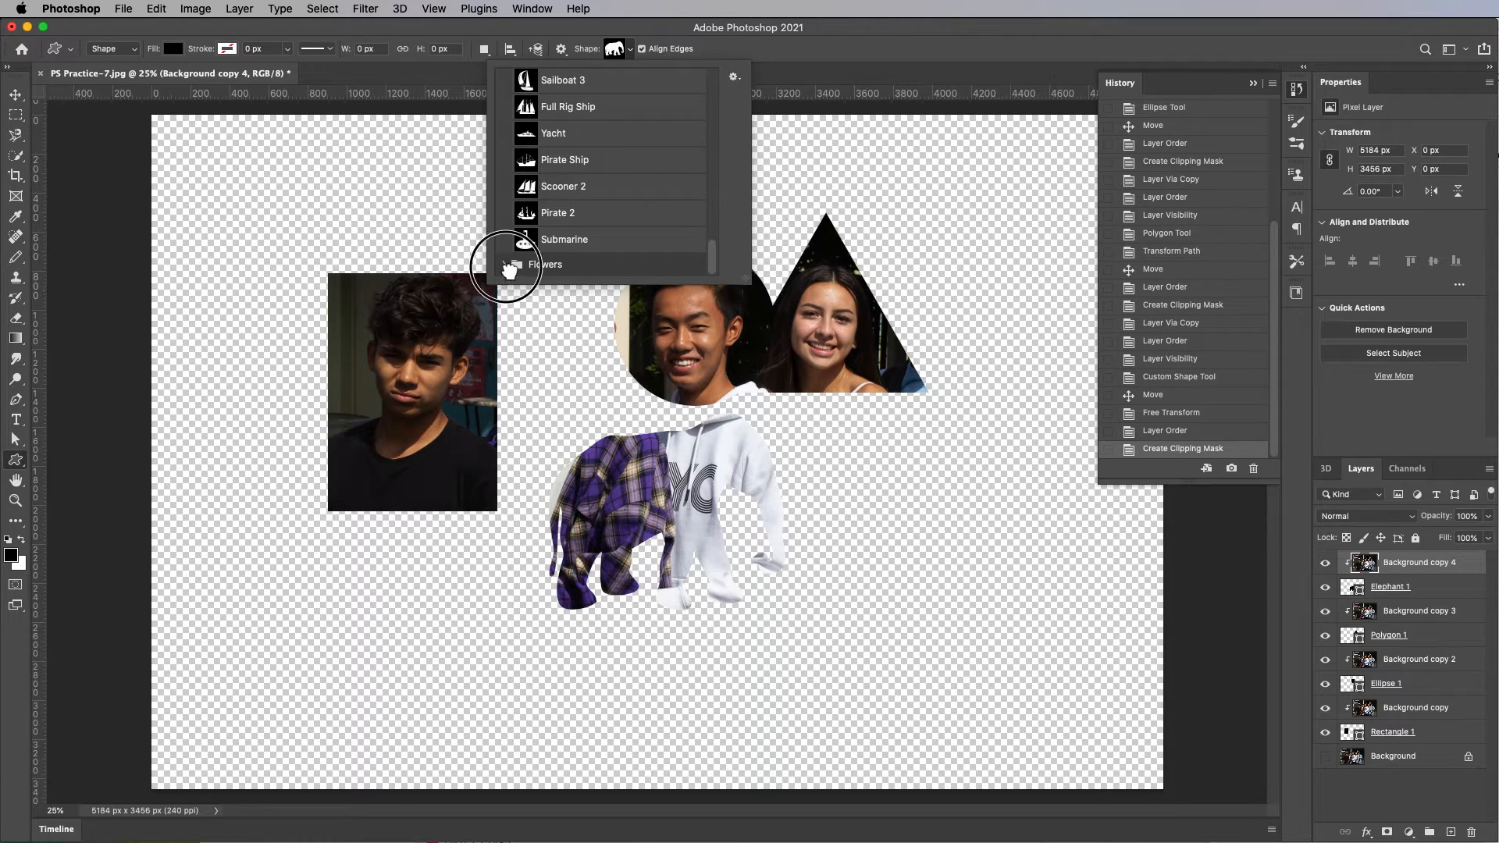
pyautogui.moveTo(709, 234)
pyautogui.mouseDown()
pyautogui.moveTo(712, 264)
pyautogui.moveTo(712, 248)
pyautogui.mouseUp()
pyautogui.click(526, 249)
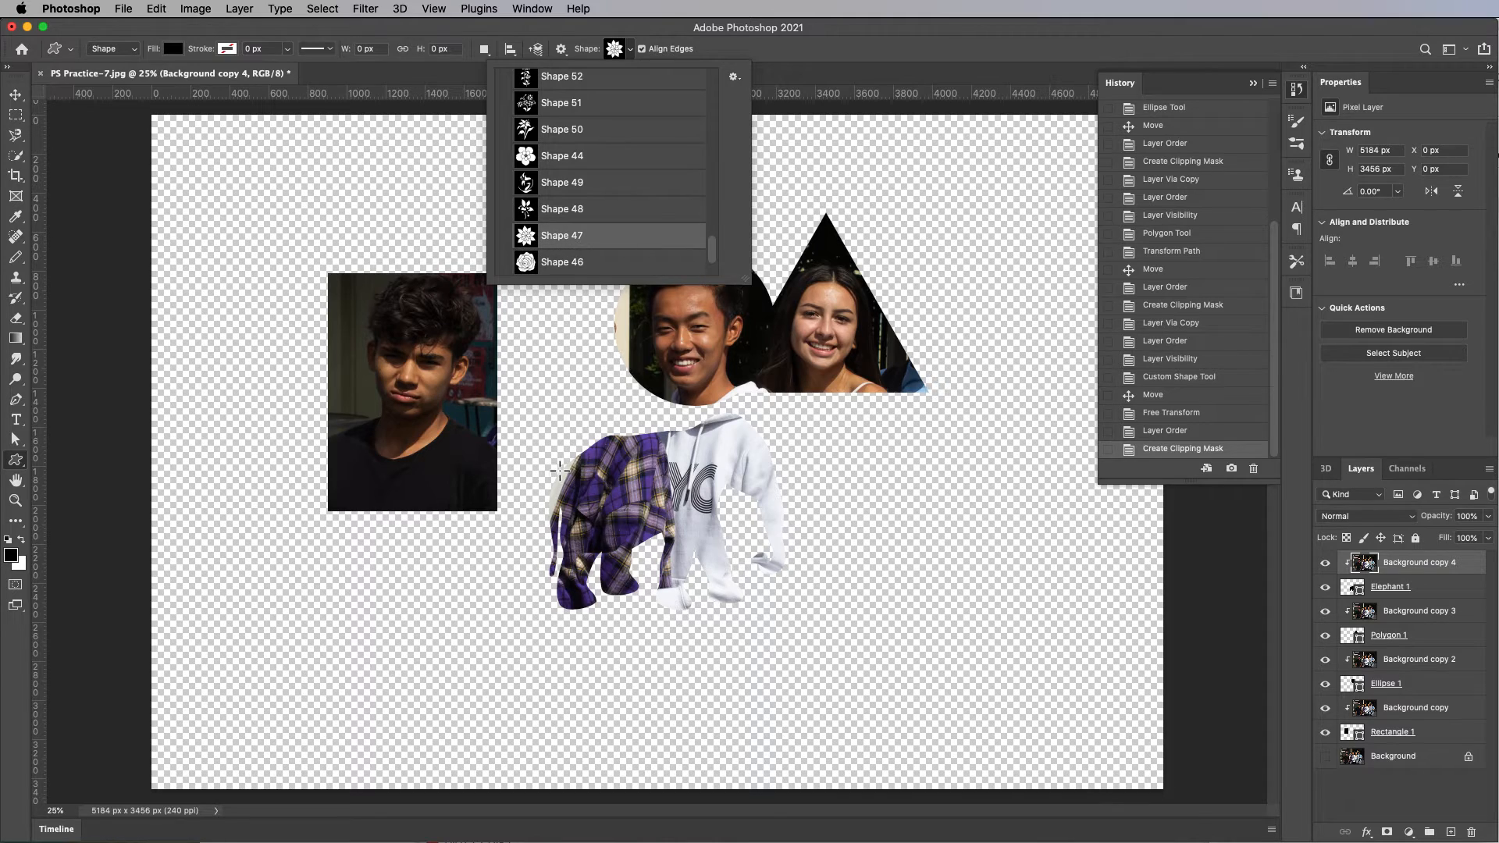
pyautogui.click(467, 593)
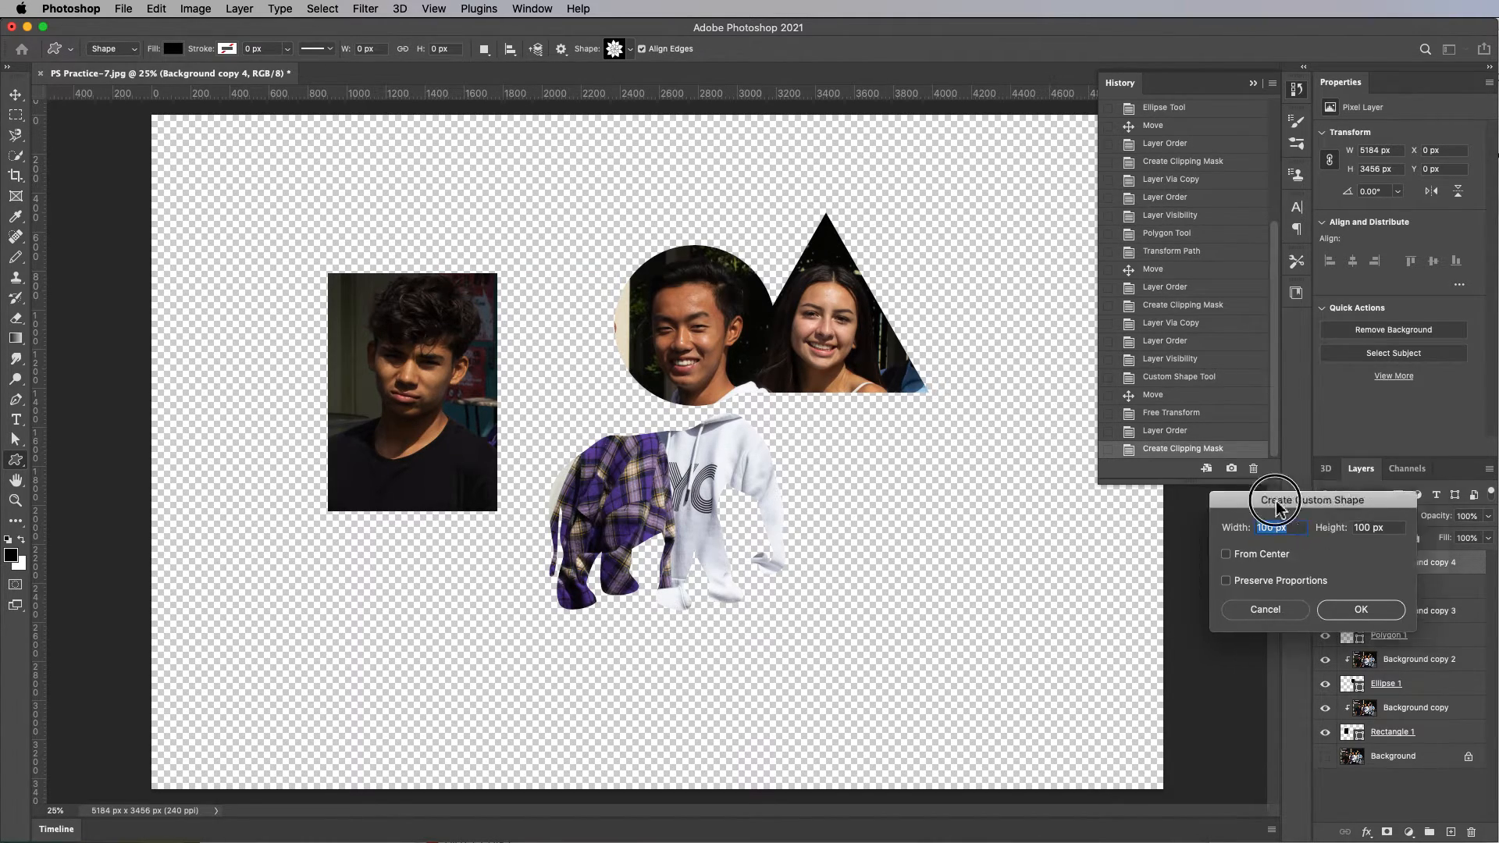
pyautogui.moveTo(1298, 484); pyautogui.dragTo(829, 484)
pyautogui.click(812, 593)
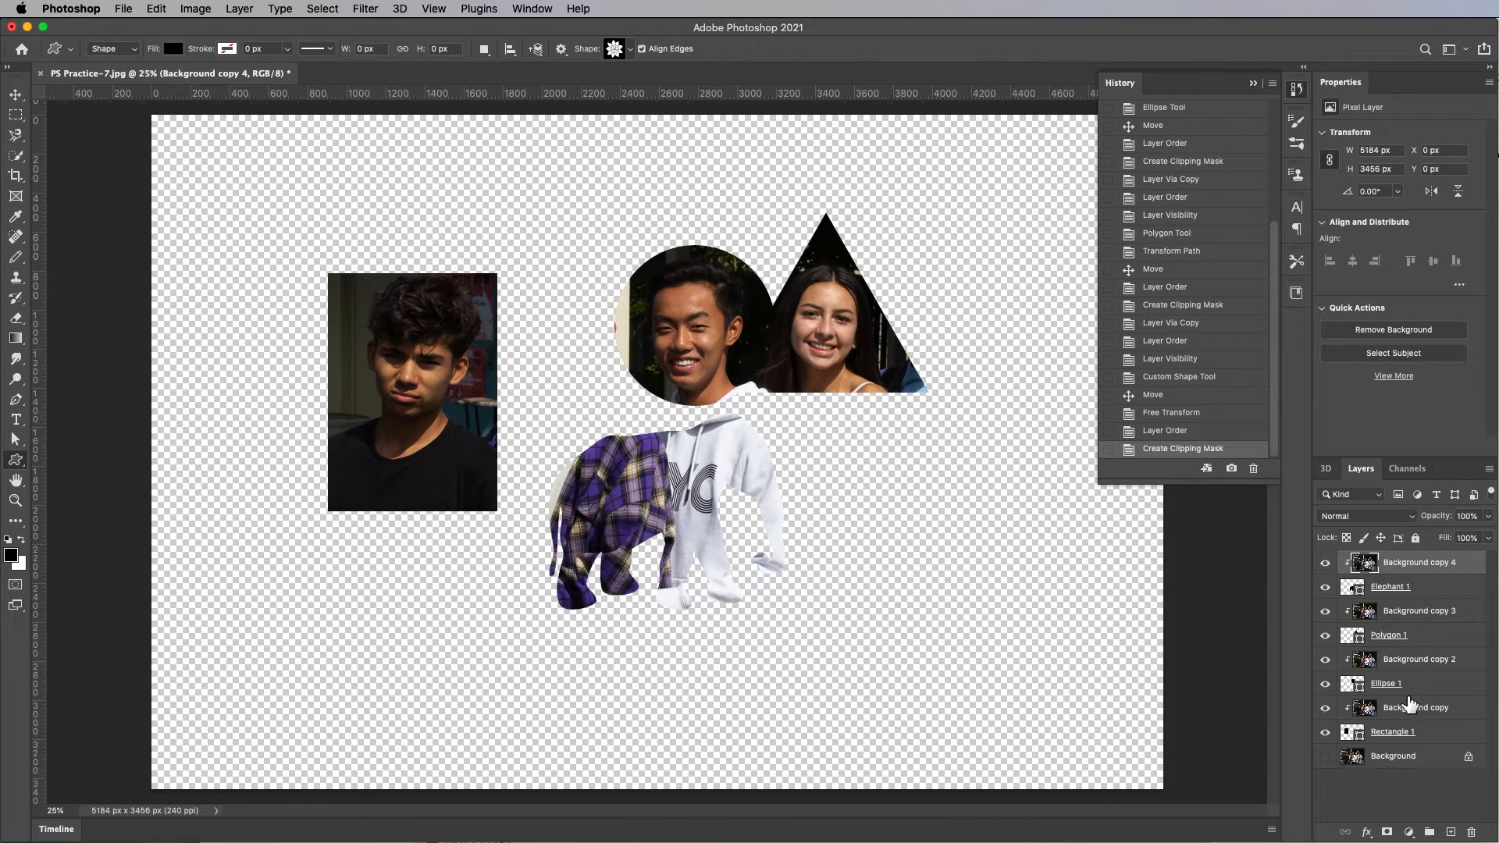
# - Duplicate the hidden Background layer for the flower portrait, move the copy to the top of the stack and show it
pyautogui.click(1414, 760)
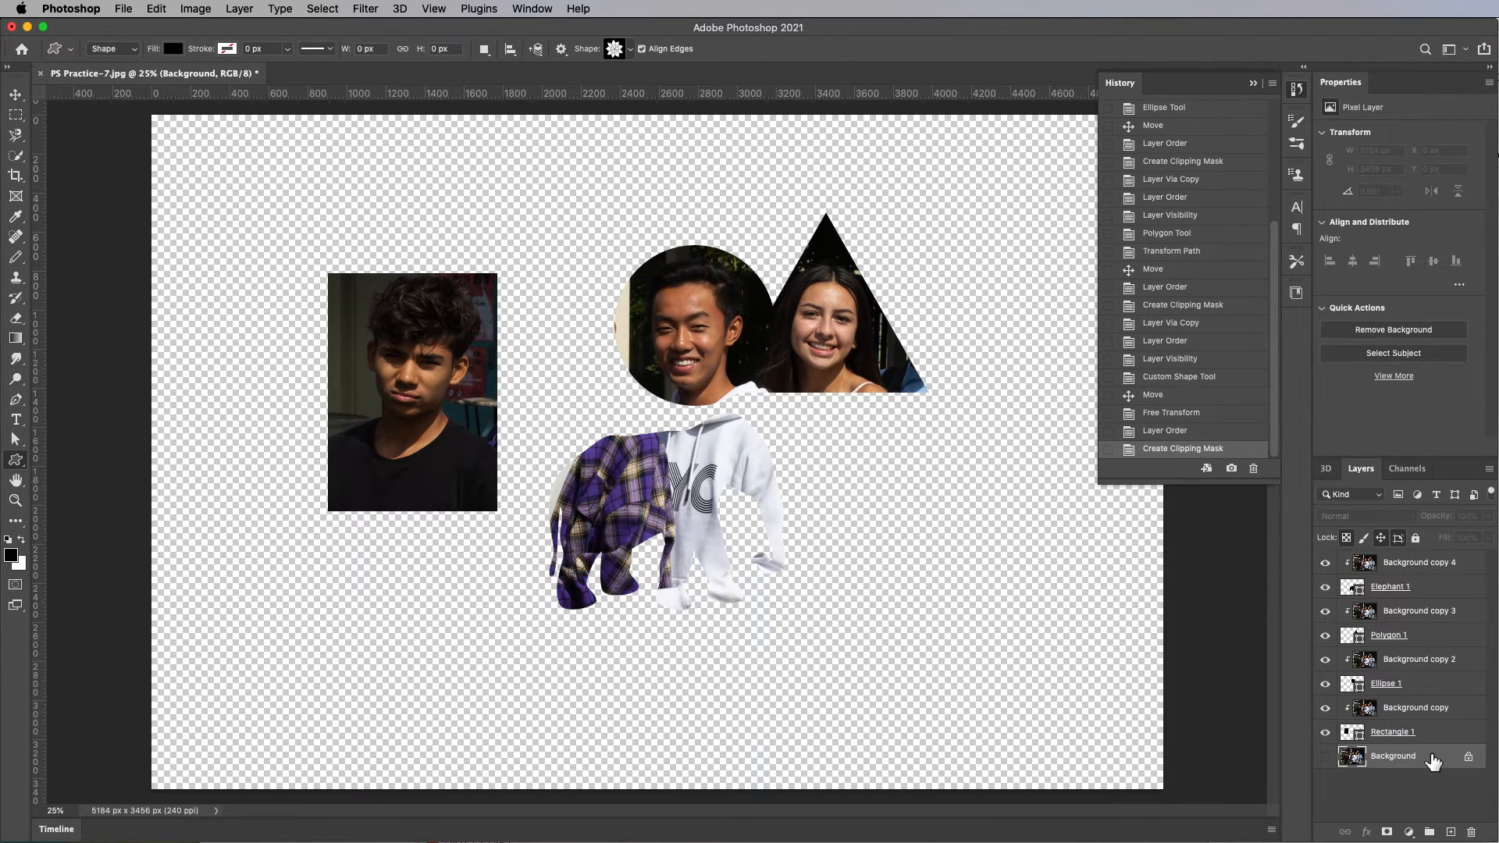
pyautogui.hotkey('ctrl', 'j')
pyautogui.moveTo(1409, 758); pyautogui.dragTo(1328, 568)
pyautogui.click(1325, 562)
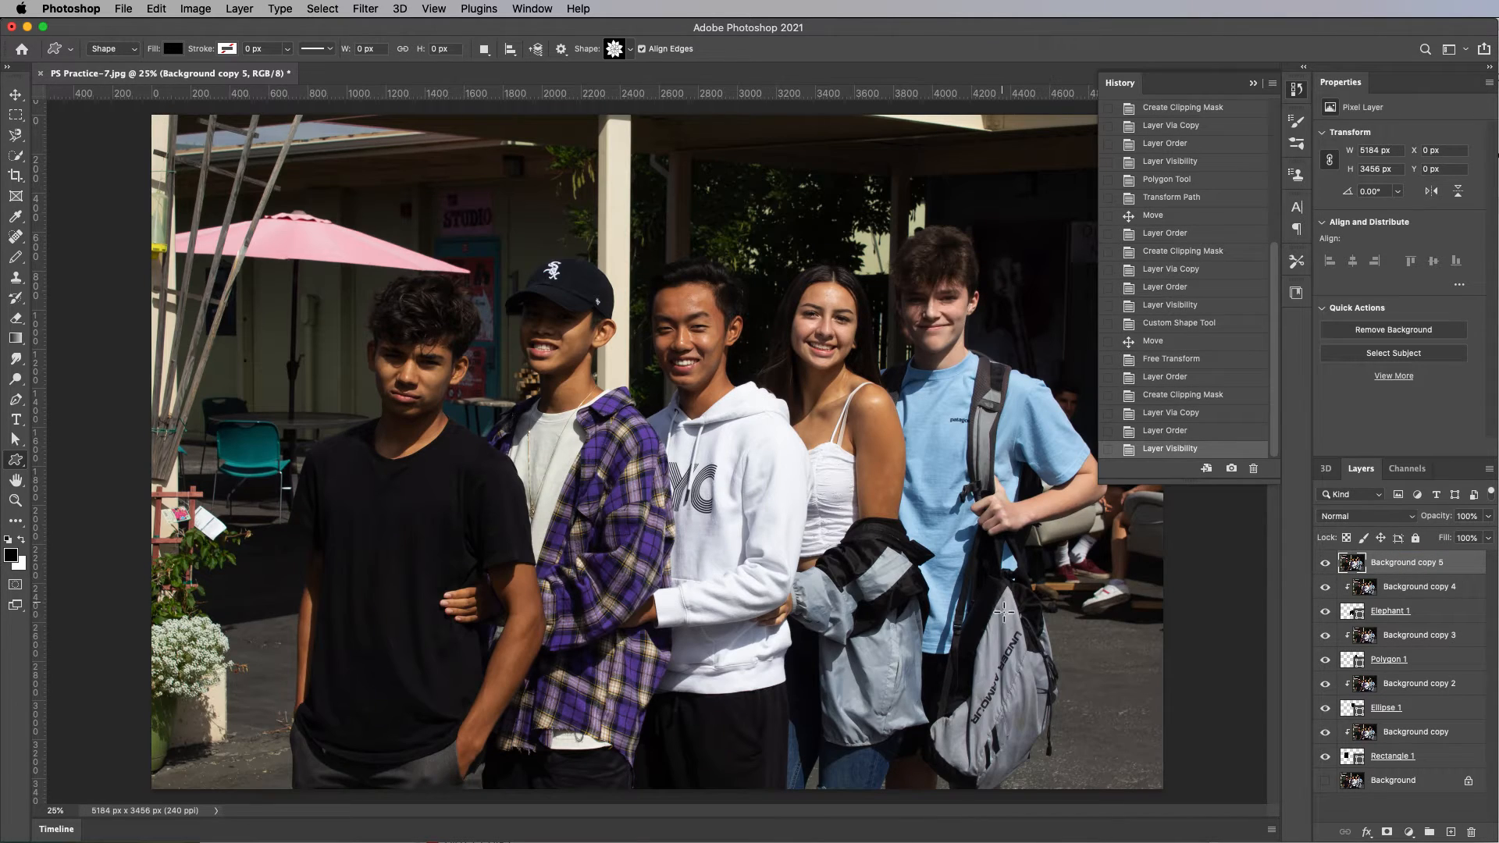
# - Create a Shape 47 flower 300 px wide and 200 px high over the grey backpack
pyautogui.click(949, 621)
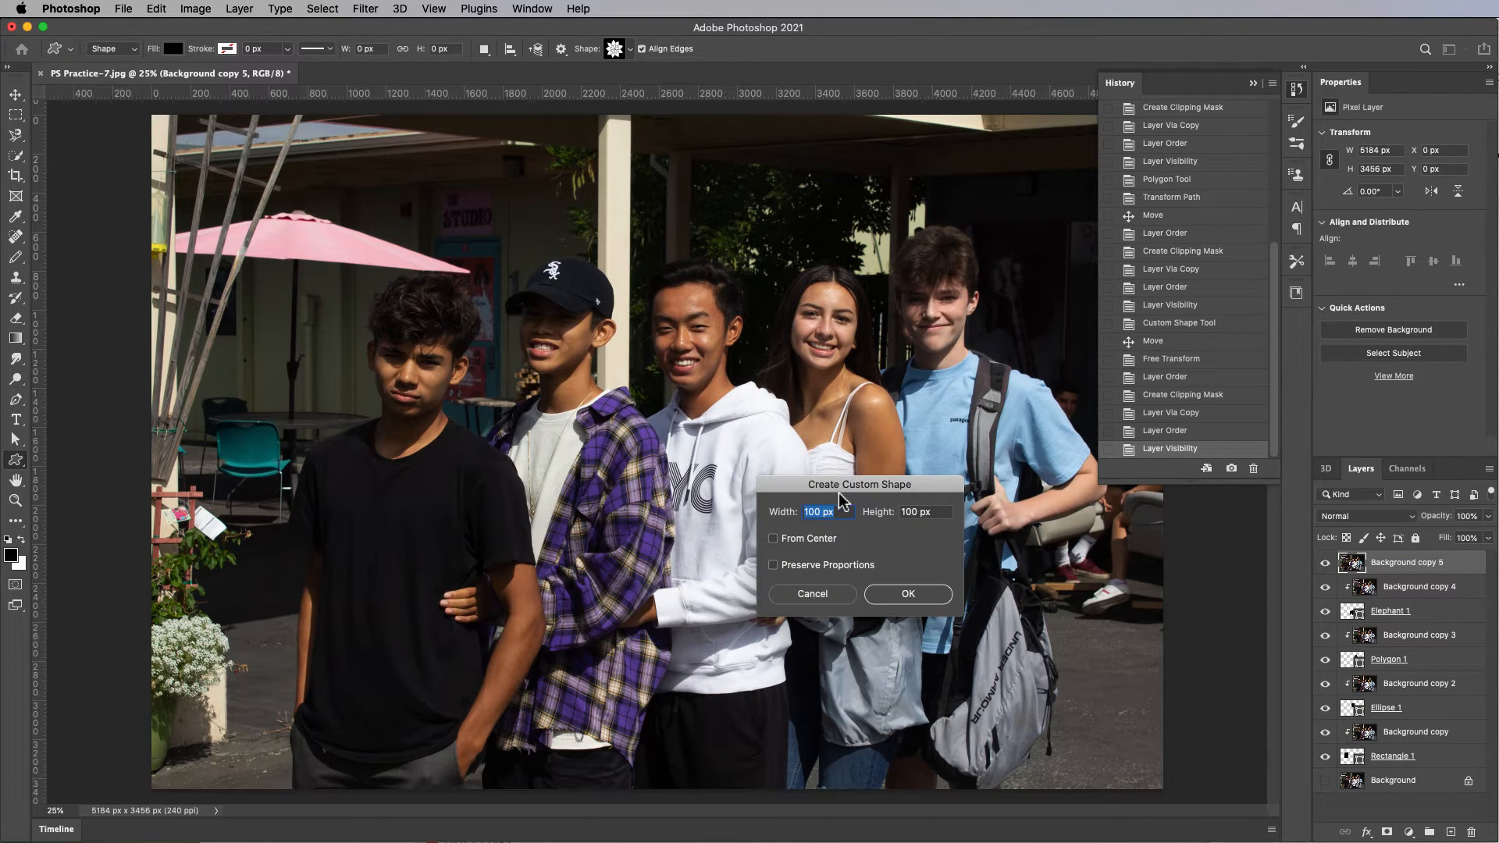
pyautogui.moveTo(839, 493); pyautogui.dragTo(928, 491)
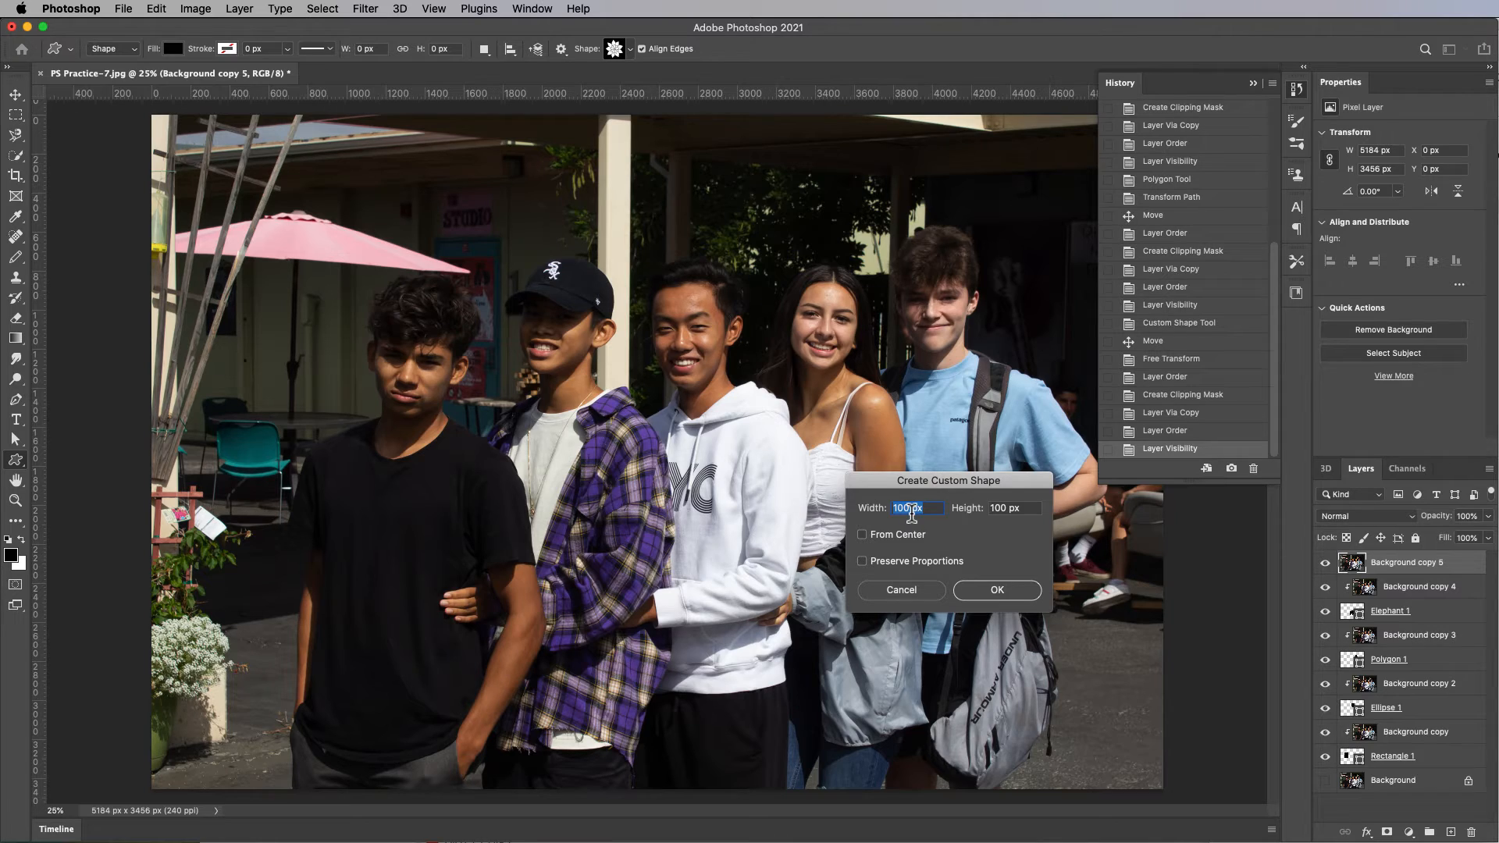
pyautogui.write('30')
pyautogui.click(976, 512)
pyautogui.write('200')
pyautogui.click(993, 594)
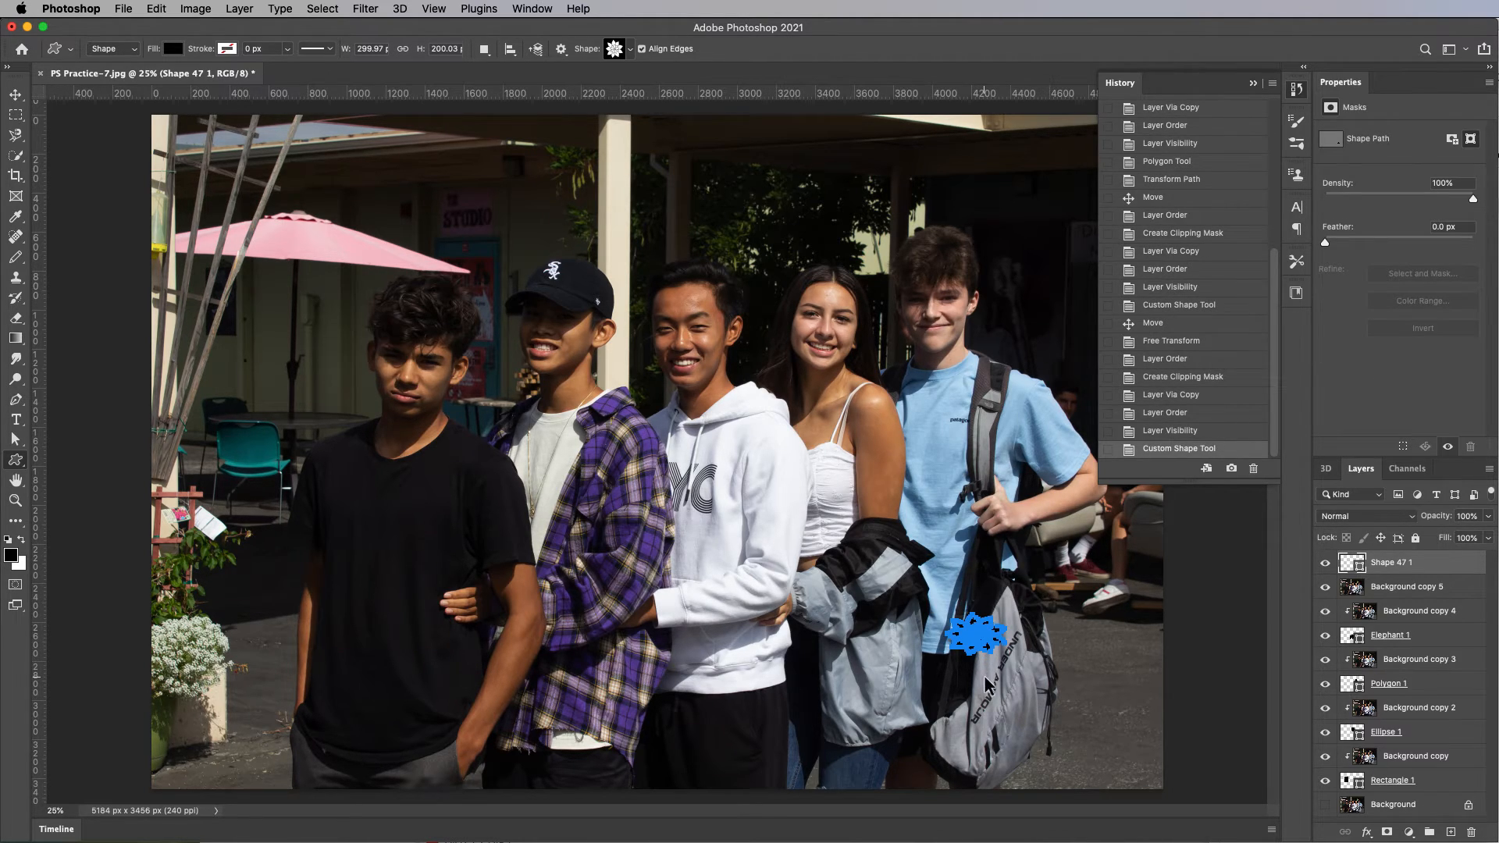
# - Scale the flower to about 189% width and 302% height and move it between the grey jacket and the backpack
pyautogui.press('super+t')
pyautogui.moveTo(1006, 655); pyautogui.dragTo(1056, 732)
pyautogui.moveTo(1041, 685); pyautogui.dragTo(965, 648)
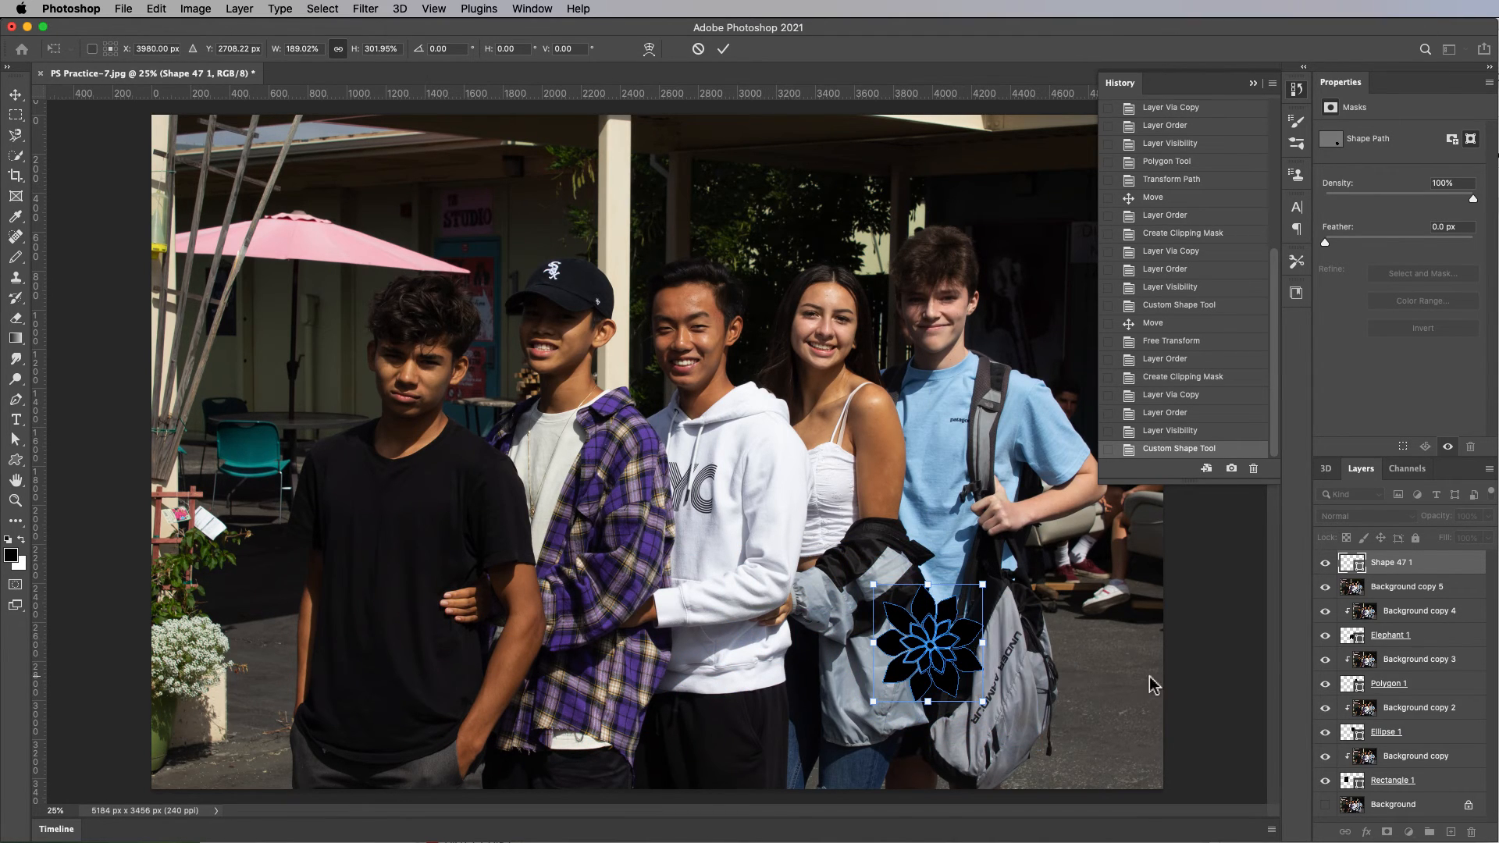
# - Move Background copy 5 above the Shape 47 1 layer and clip it to the flower shape
pyautogui.click(1415, 595)
pyautogui.moveTo(1415, 596); pyautogui.dragTo(1397, 572)
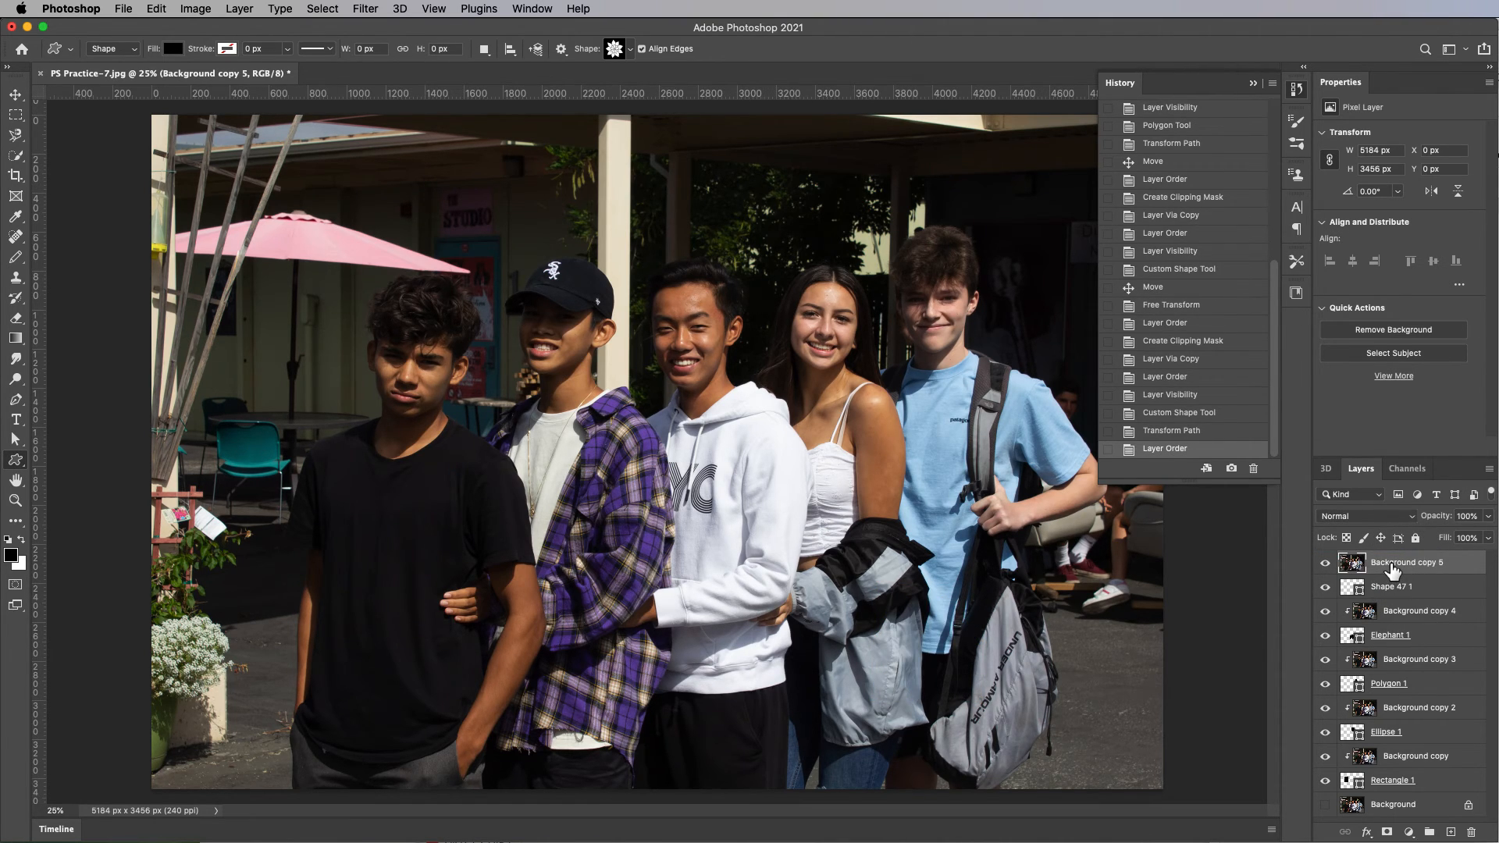
pyautogui.hotkey('ctrl', 'j')
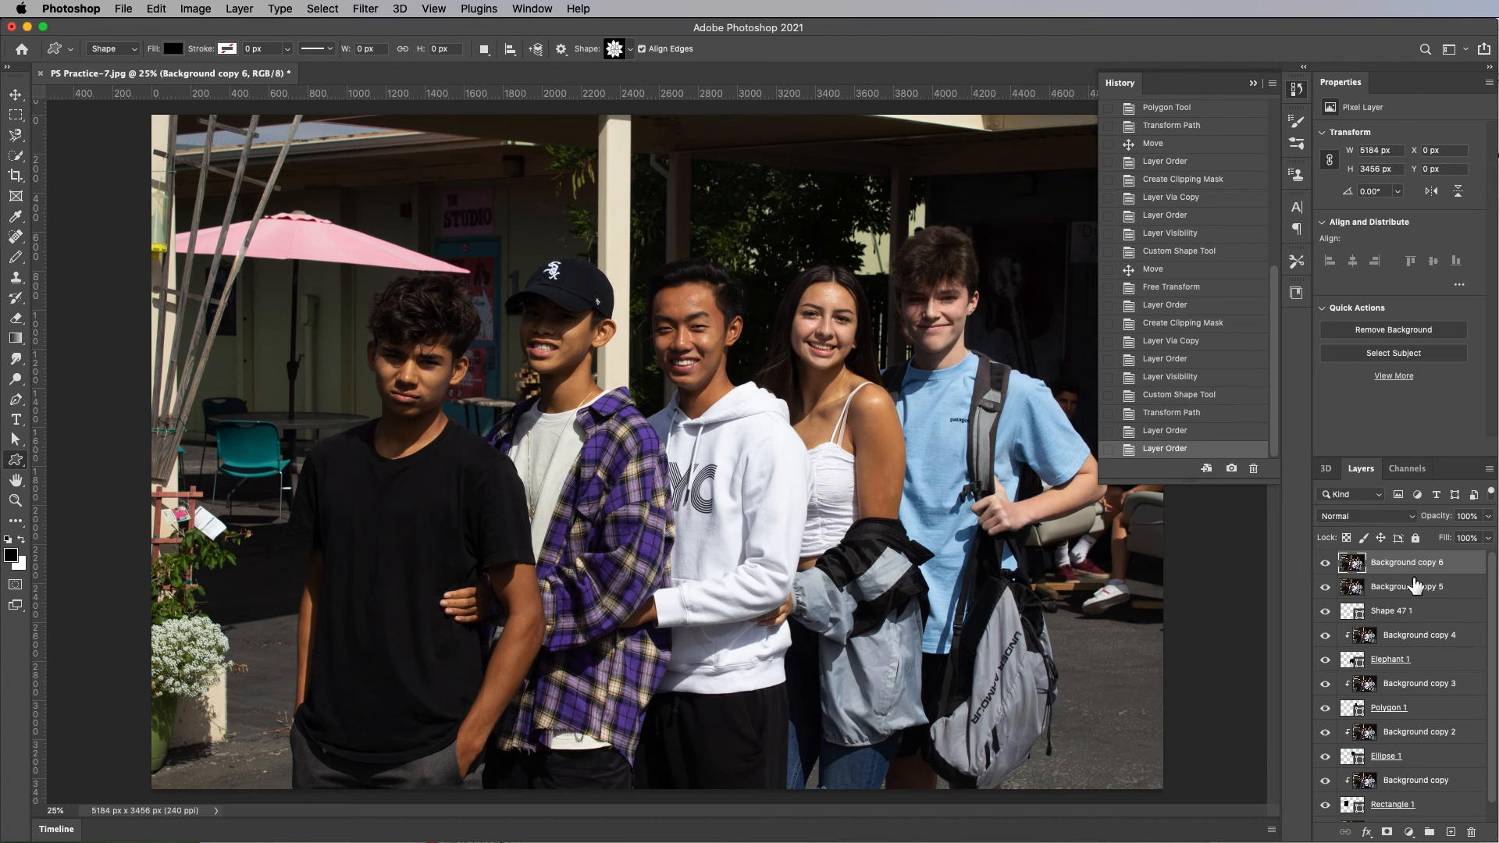
pyautogui.hotkey('ctrl', 'z')
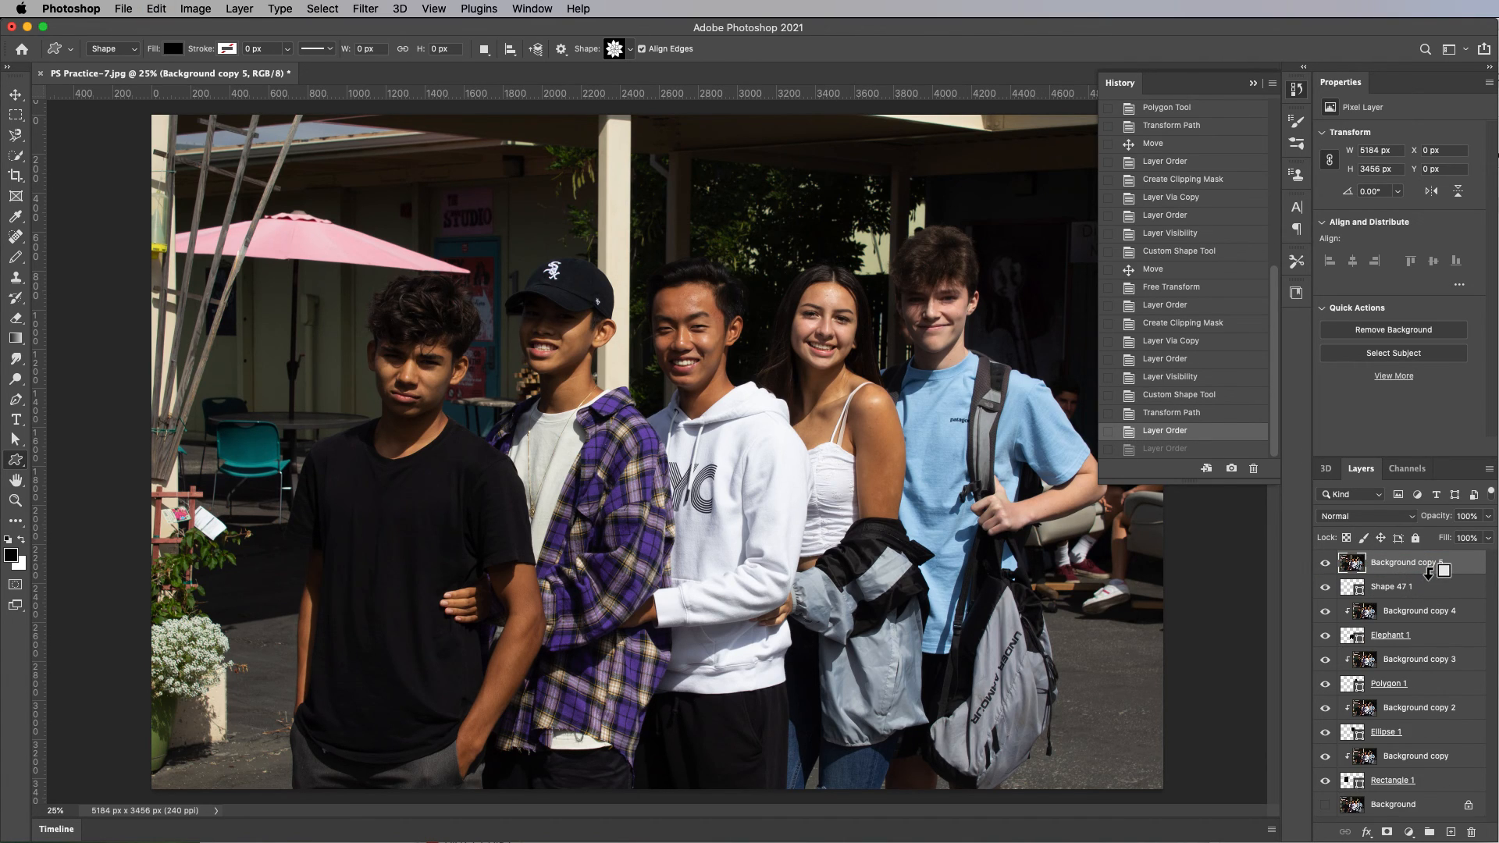
pyautogui.keyDown('alt'); pyautogui.click(1433, 574); pyautogui.keyUp('alt')
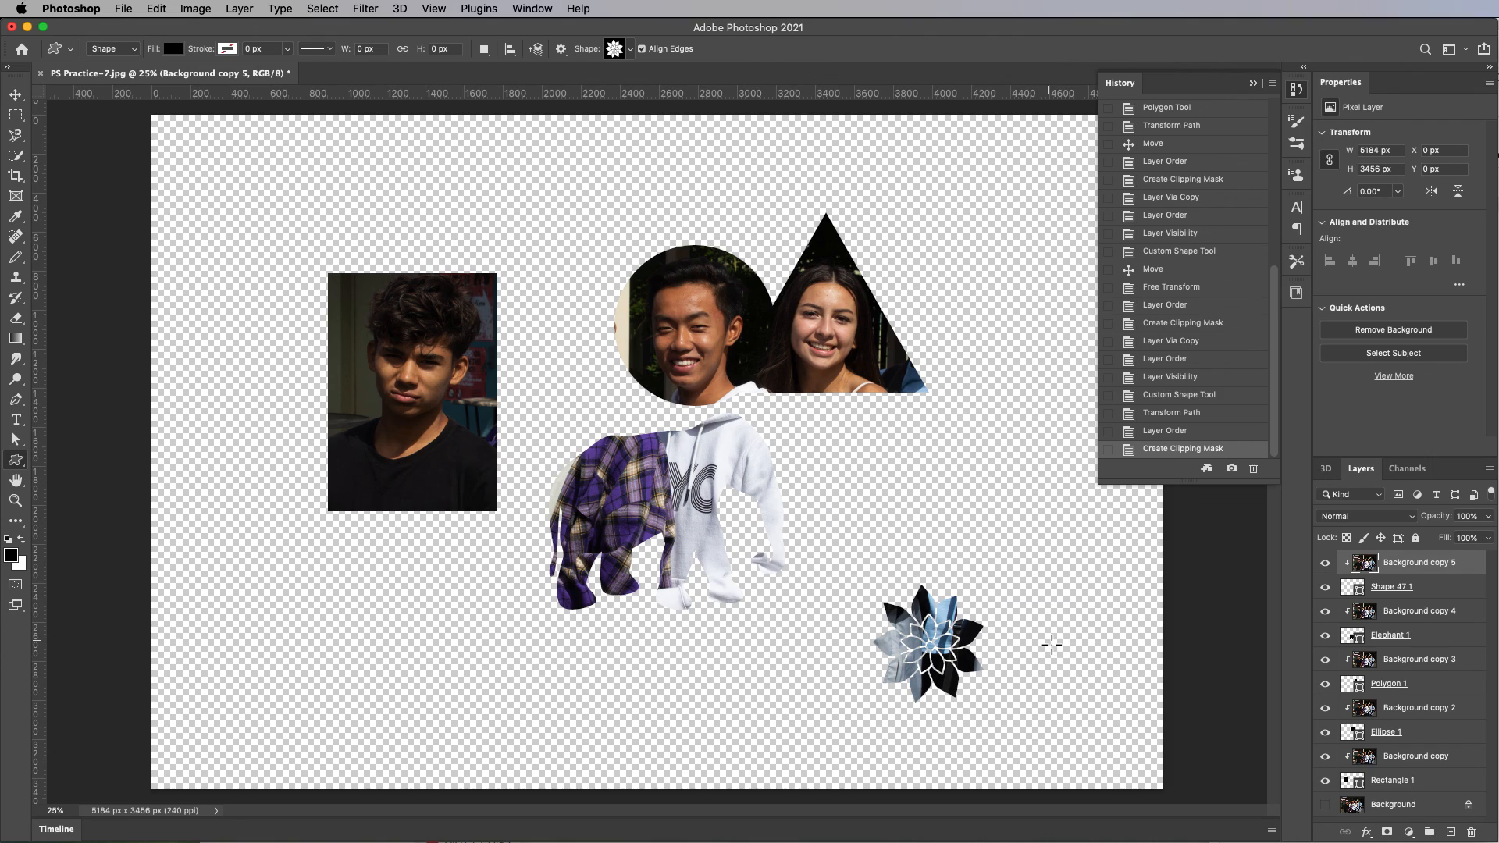